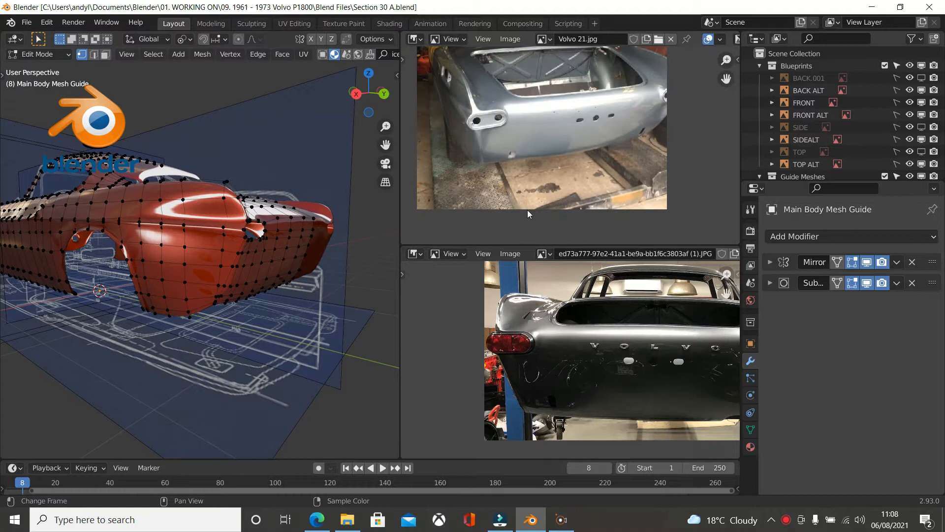
Examine the tail-light mount and rear panel in the Volvo 21.jpg reference photo against the body mesh's rear corner.
scroll(528, 210, up, 1)
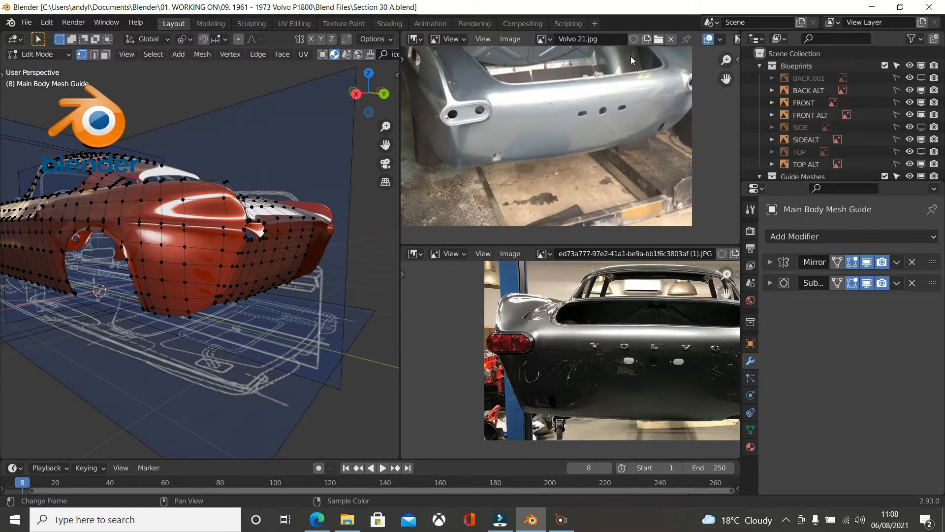
click(662, 43)
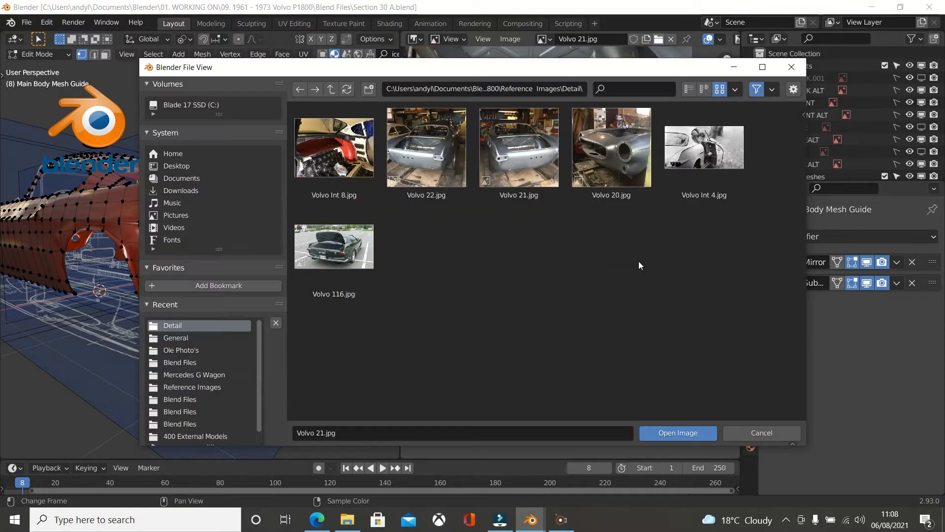
click(791, 67)
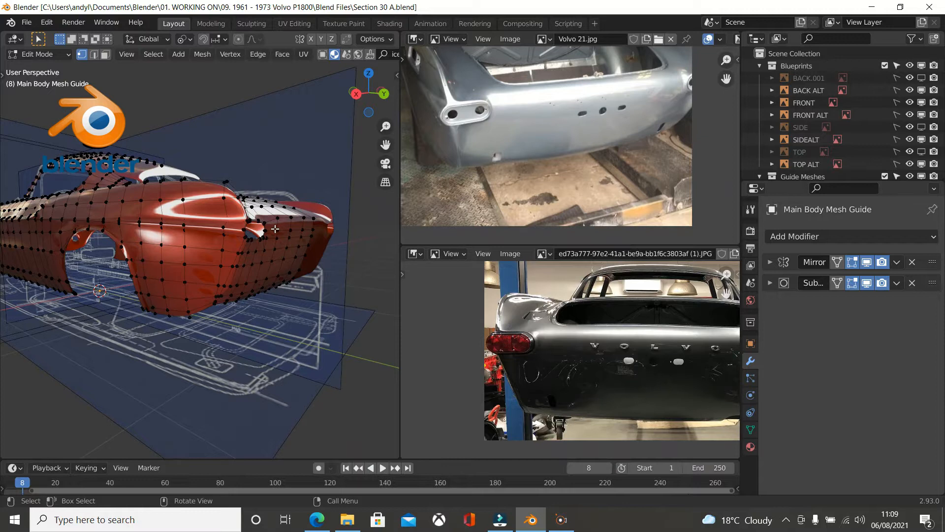
middle_drag(275, 229, 260, 233)
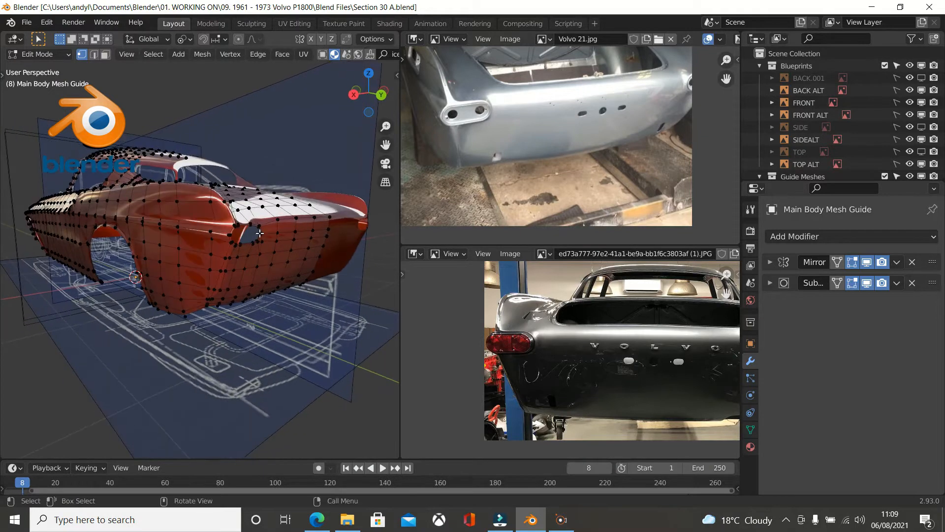
scroll(397, 185, up, 2)
scroll(474, 149, up, 1)
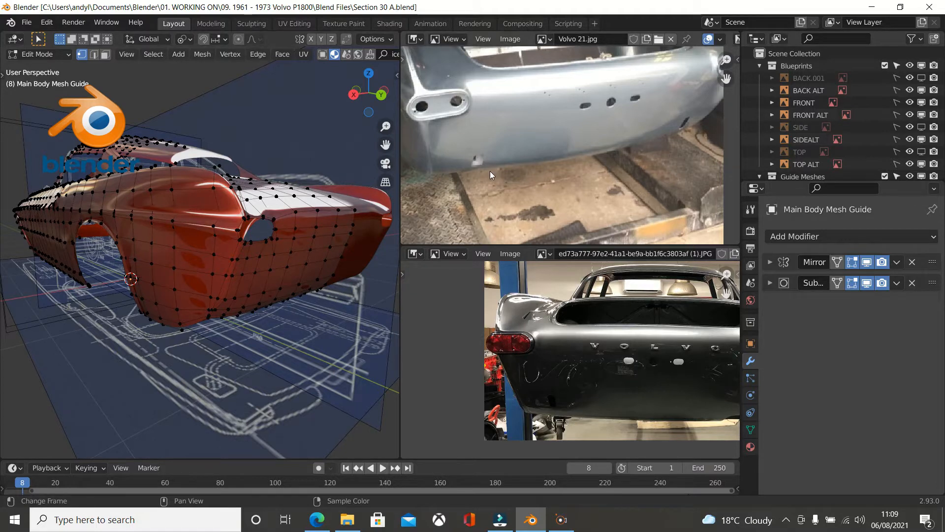
middle_drag(489, 171, 456, 177)
scroll(456, 177, up, 1)
middle_drag(530, 152, 560, 156)
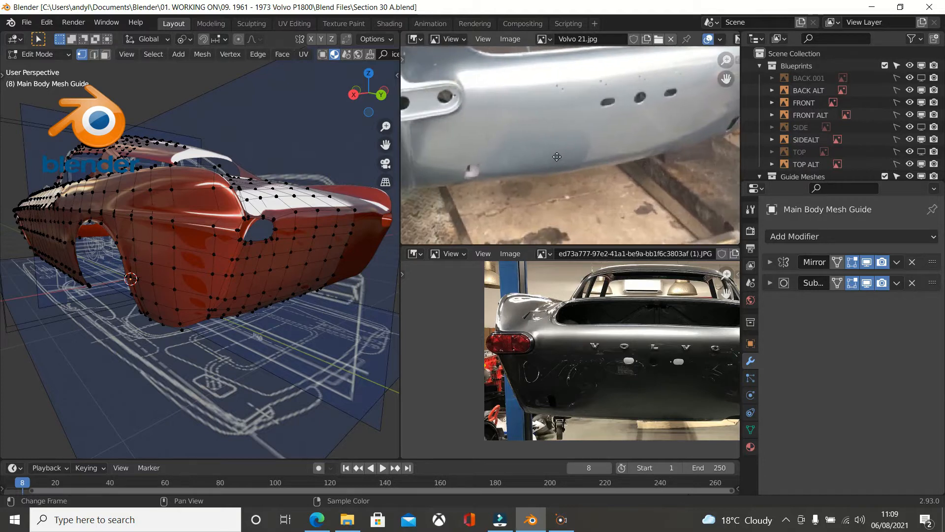
middle_drag(464, 143, 527, 129)
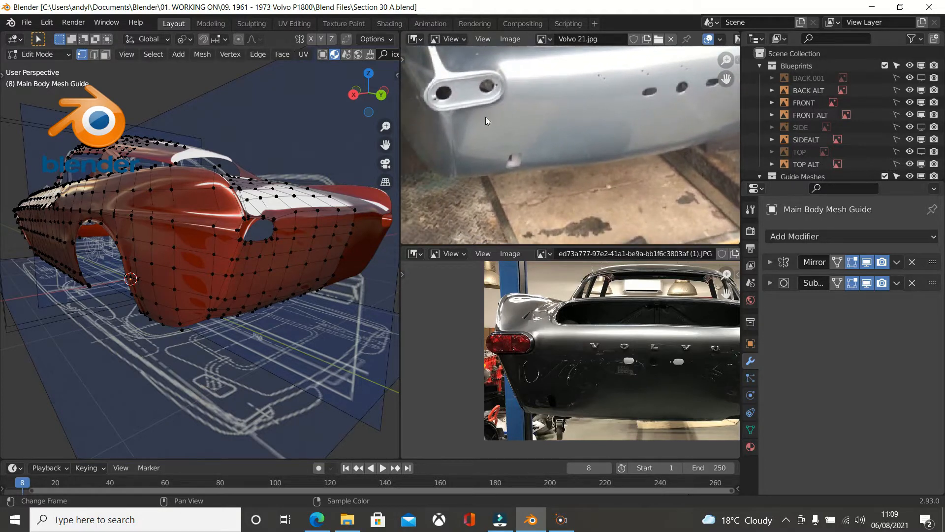
scroll(471, 137, down, 1)
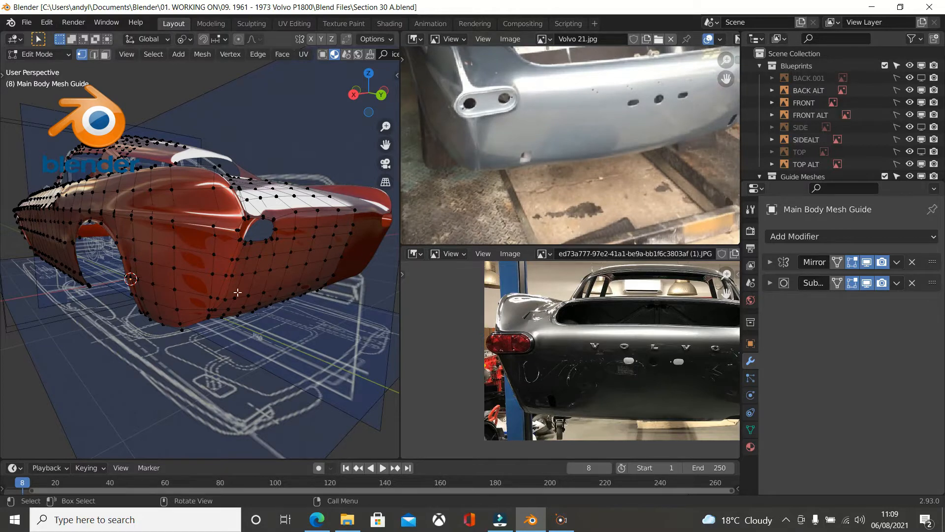
Inspect the rear corner of the body mesh and widen the 3D viewport over the reference images.
middle_drag(238, 292, 201, 291)
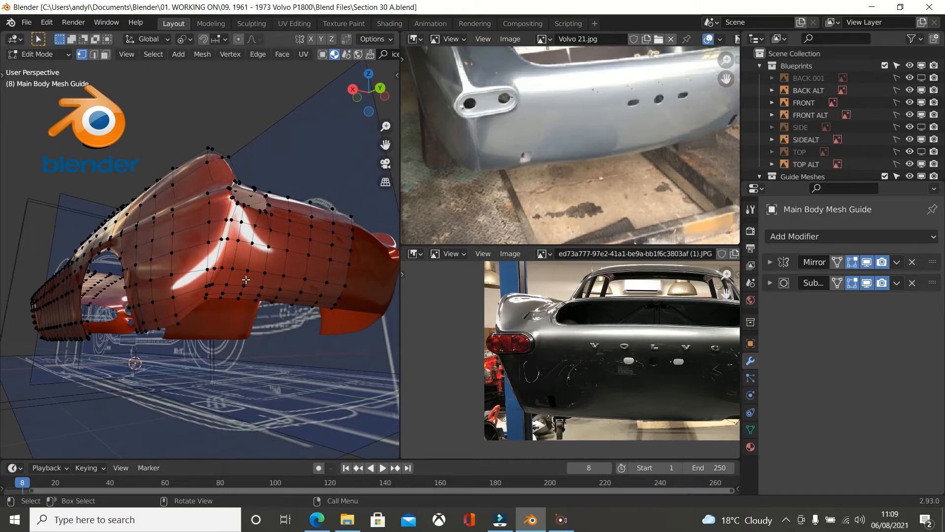
middle_drag(239, 241, 216, 264)
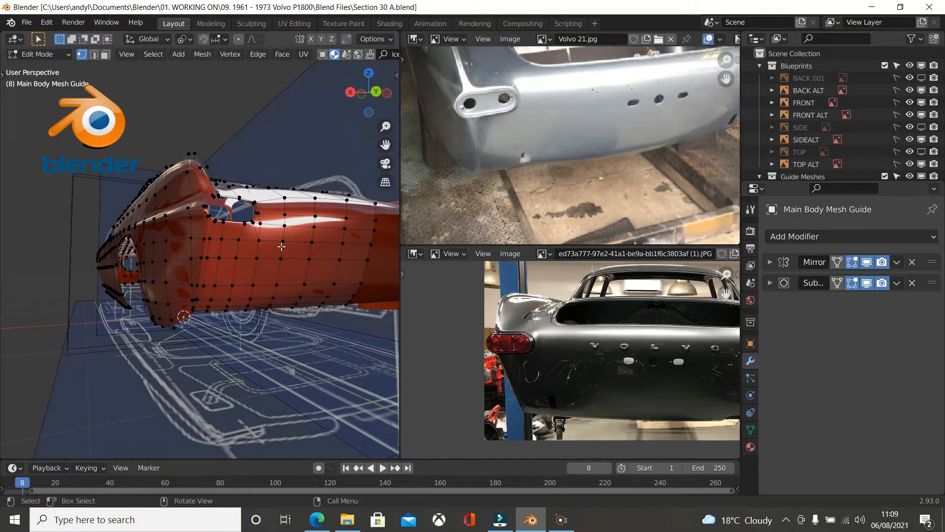
middle_drag(289, 245, 294, 251)
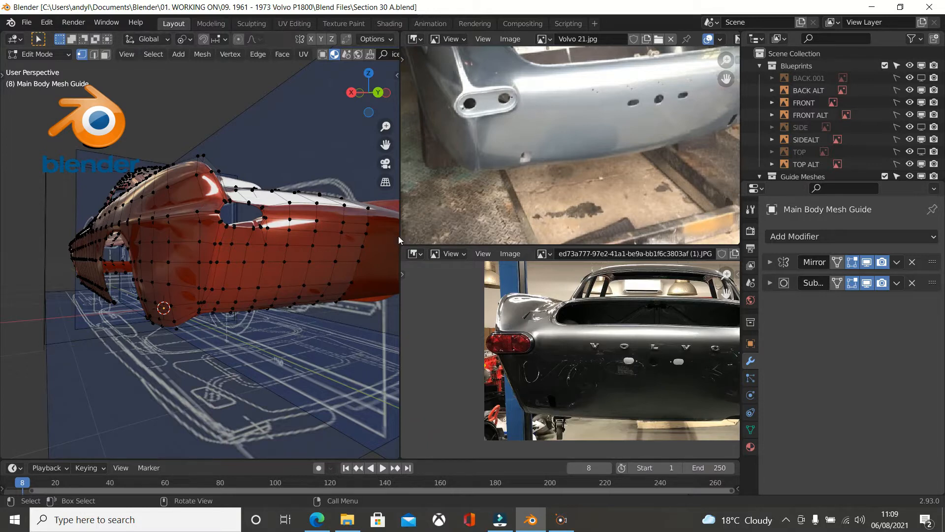
drag(400, 231, 723, 232)
Try shifting the vertex beneath the tail-light opening along the Y axis, comparing the surface with and without the move.
middle_drag(533, 223, 458, 244)
click(419, 246)
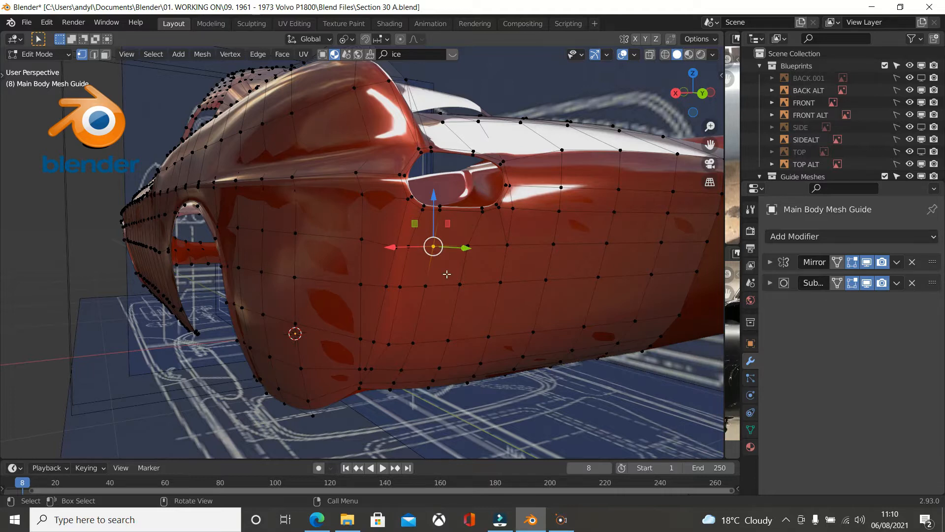
middle_drag(457, 245, 504, 250)
drag(504, 249, 499, 247)
middle_drag(498, 247, 464, 242)
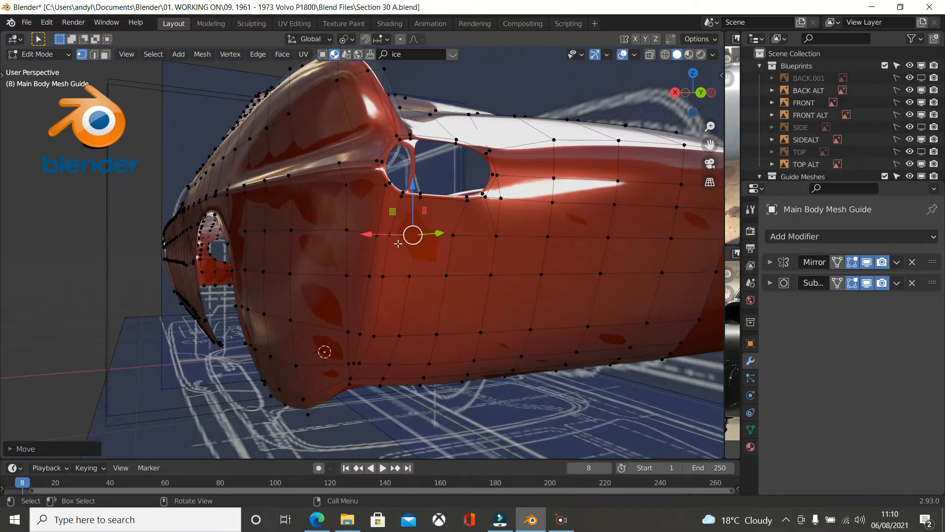
key(ctrl+z)
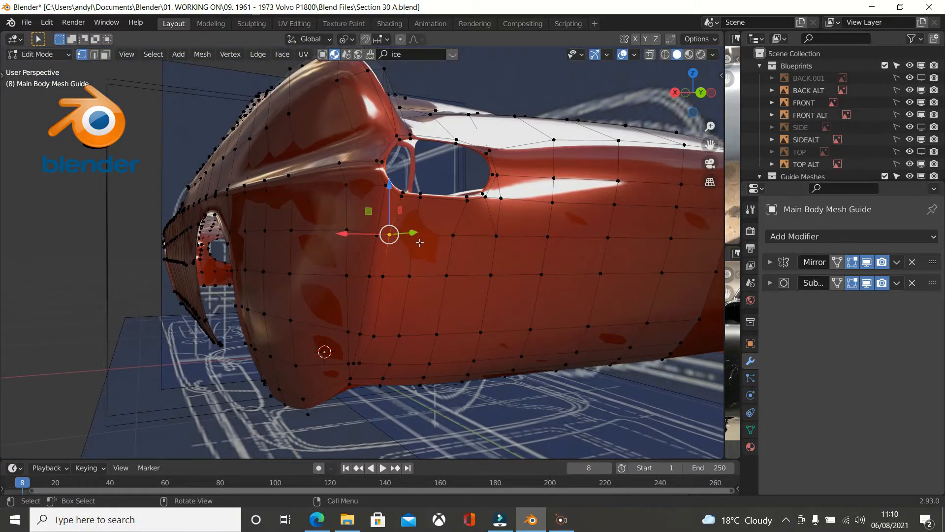
key(ctrl+shift+z)
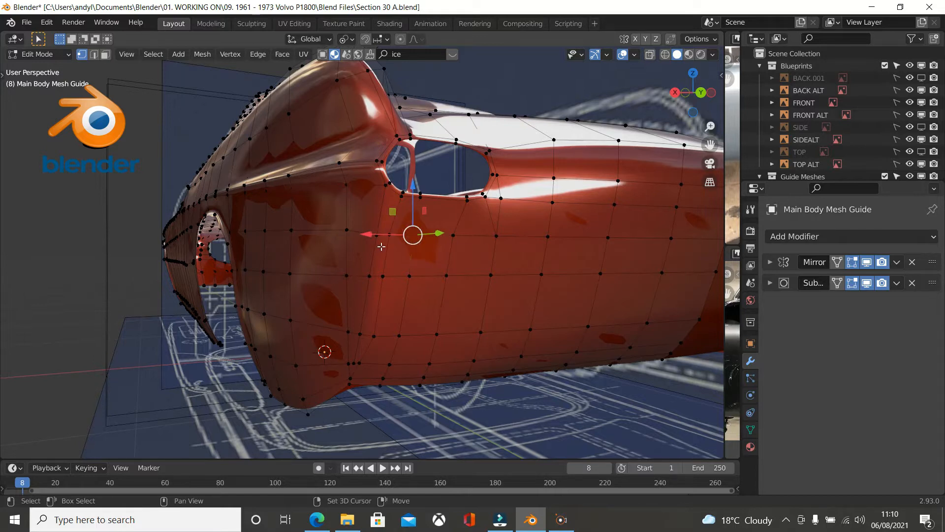
middle_drag(388, 241, 413, 250)
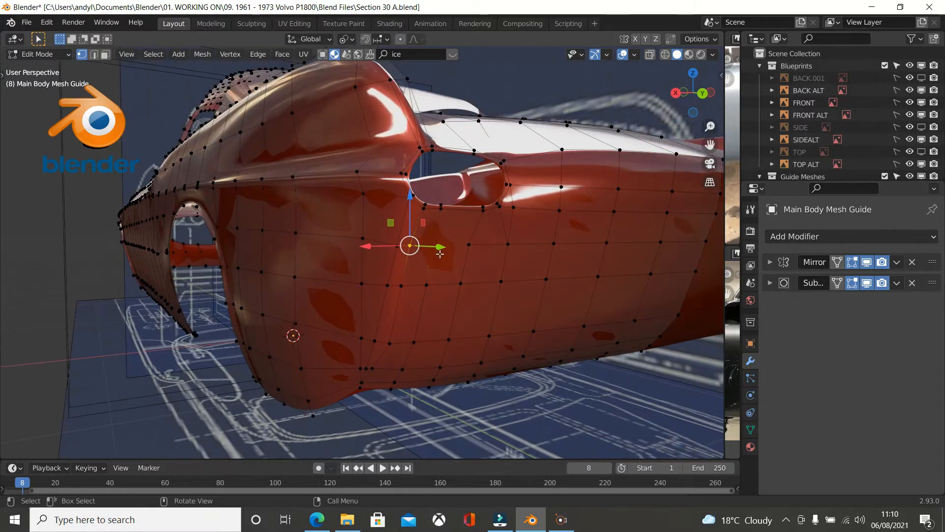
Select the hidden vertex beneath the tail-light opening in Wireframe shading, return to Solid shading and move it slightly along the Y axis.
shift+click(452, 241)
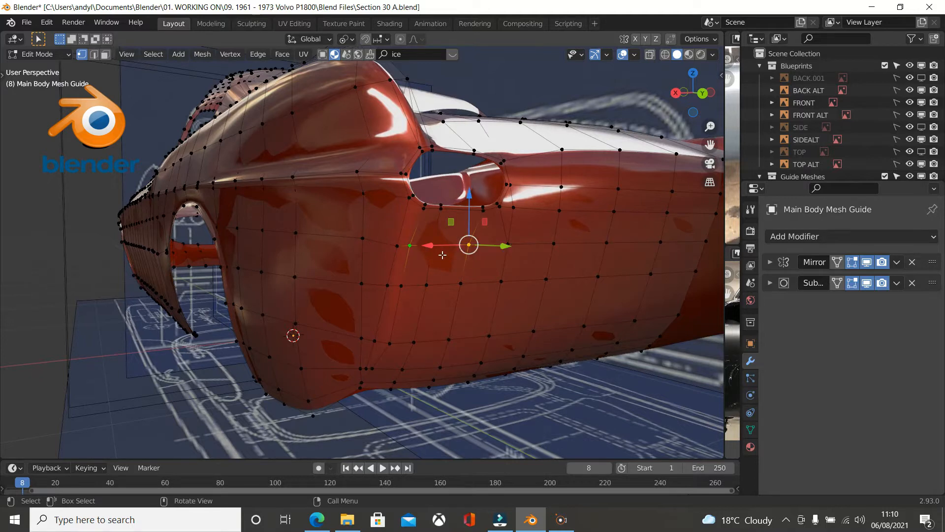
key(z)
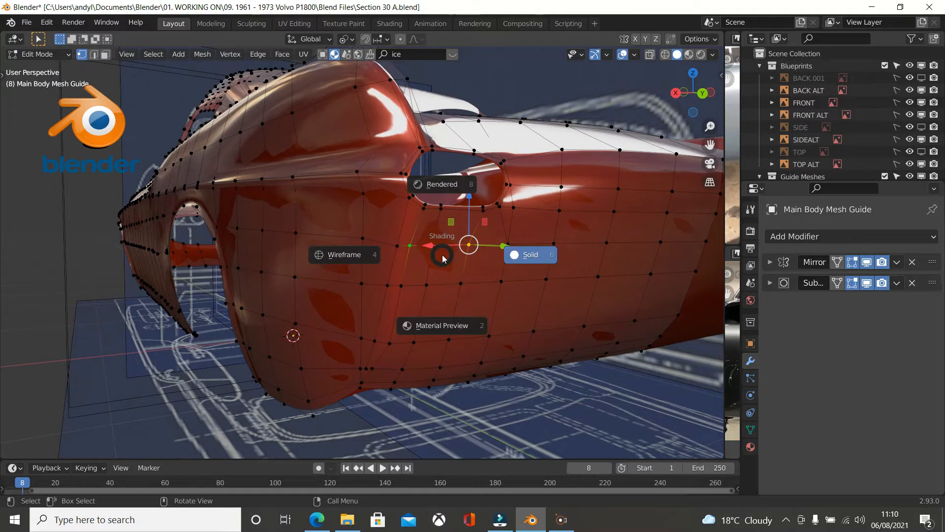
click(365, 262)
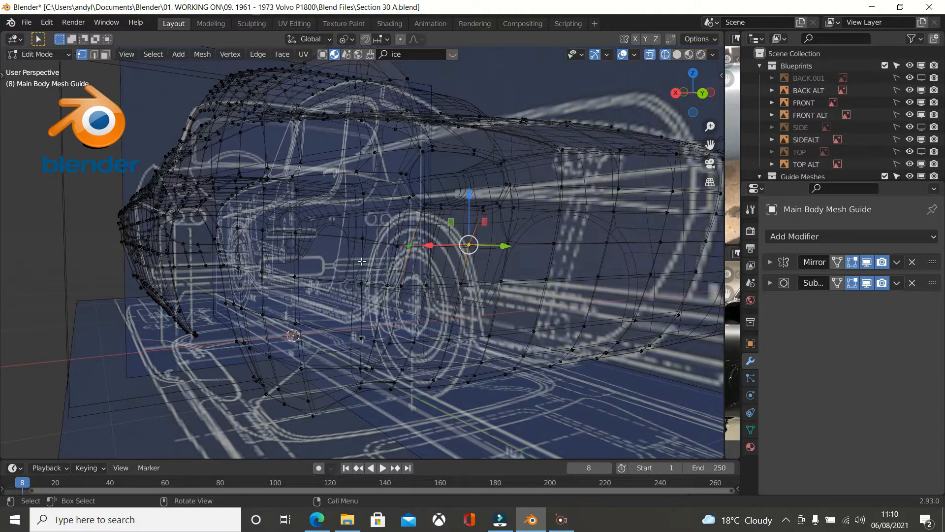
middle_drag(362, 262, 424, 285)
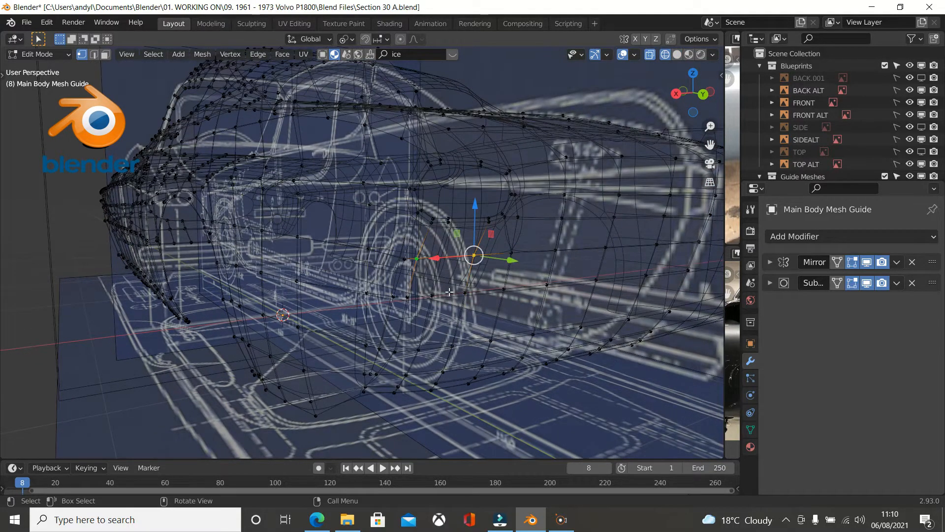
click(449, 305)
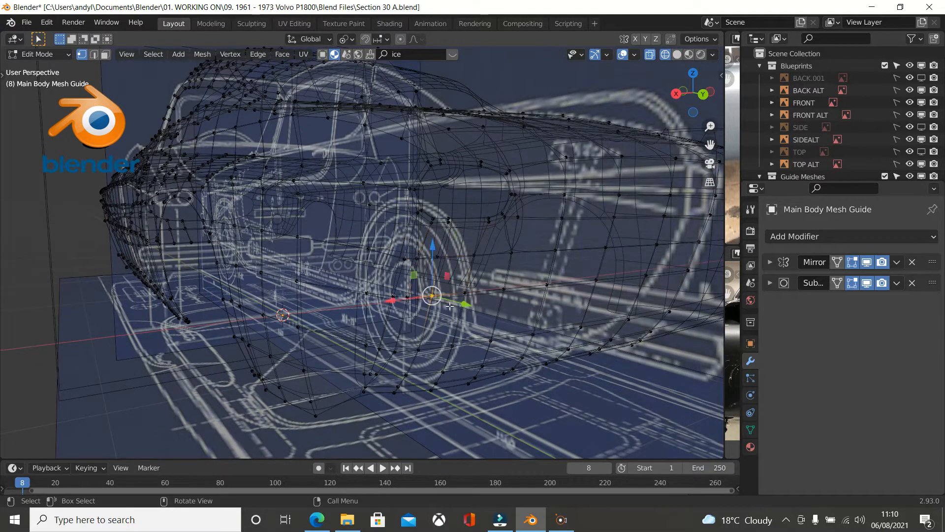
click(417, 258)
click(448, 260)
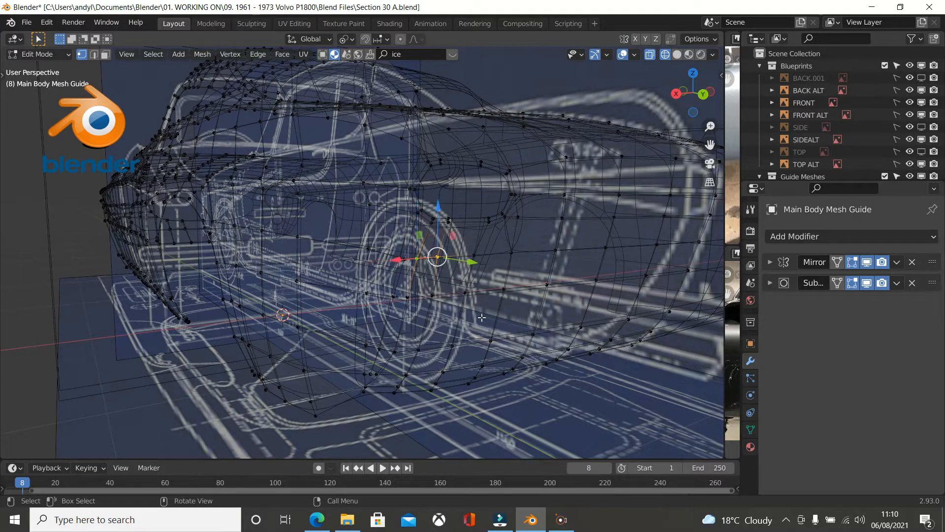
key(z)
click(554, 319)
mouse_move(517, 291)
middle_down()
mouse_move(528, 287)
mouse_move(483, 256)
middle_up()
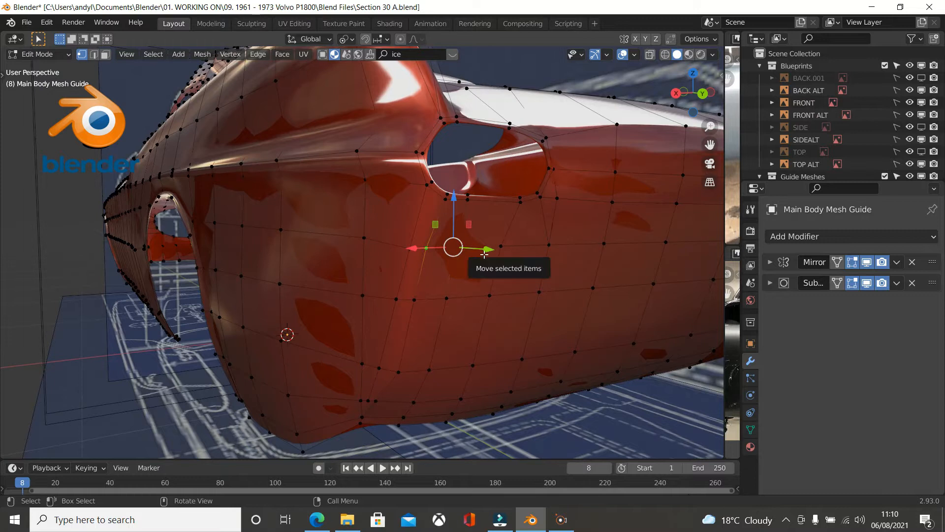
drag(485, 249, 479, 252)
mouse_move(480, 253)
middle_down()
mouse_move(502, 281)
mouse_move(443, 273)
mouse_move(473, 274)
mouse_move(418, 252)
mouse_move(489, 254)
middle_up()
Move the neighbouring vertex in the row below the tail-light opening slightly along Y and check the surface outside Edit Mode.
click(518, 237)
drag(547, 229, 542, 228)
middle_drag(532, 231, 466, 248)
key(Tab)
key(Tab)
Nudge the vertex on the rear corner crease below the tail-light opening along the Y axis.
click(407, 240)
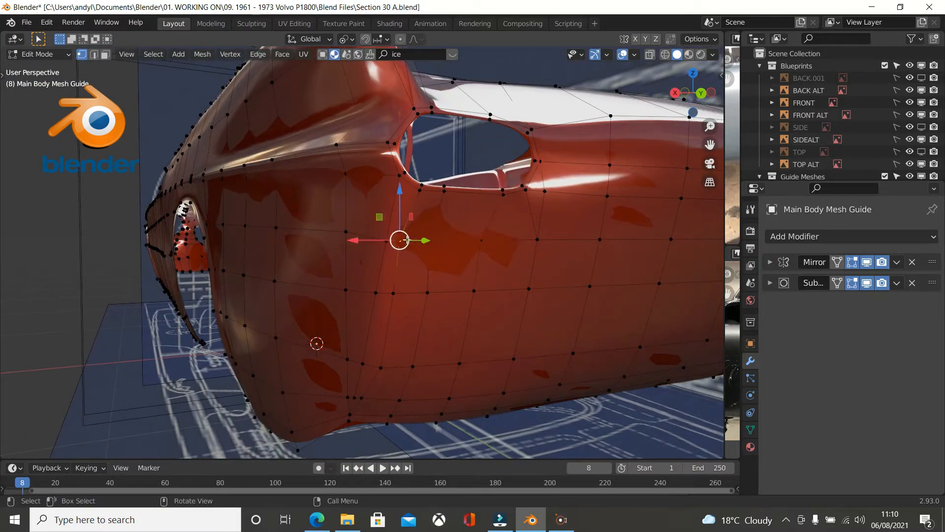
drag(407, 241, 413, 240)
middle_drag(413, 240, 426, 239)
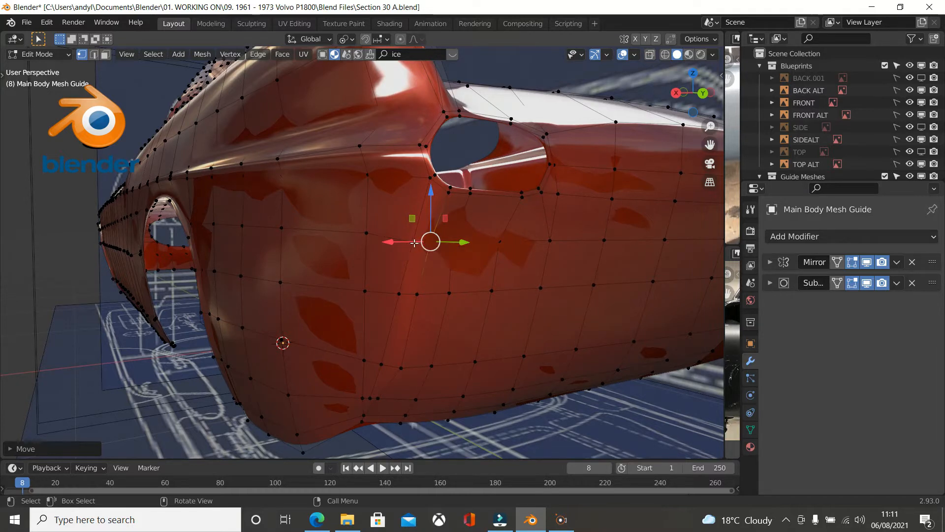
Select the horizontal vertex row from the rear corner across the back panel and edge-slide it upward by about 0.345.
middle_drag(559, 242, 581, 240)
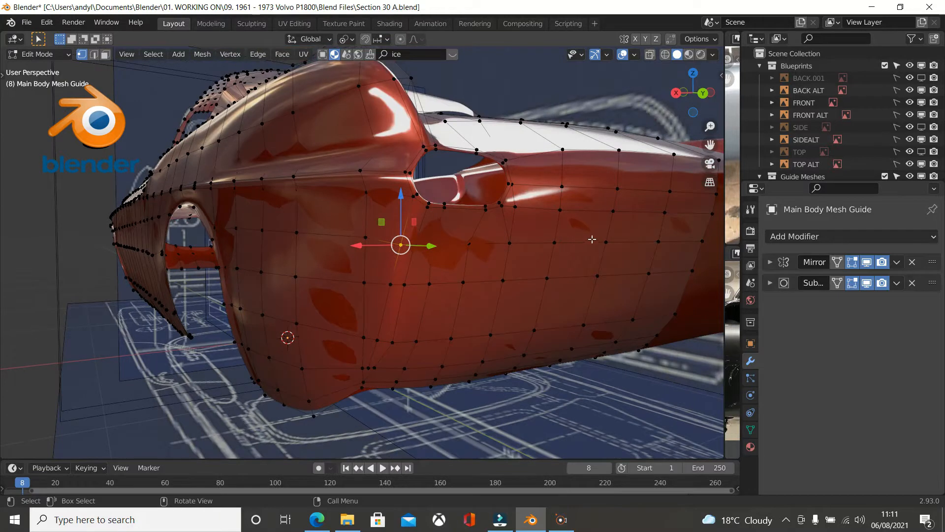
ctrl+click(682, 239)
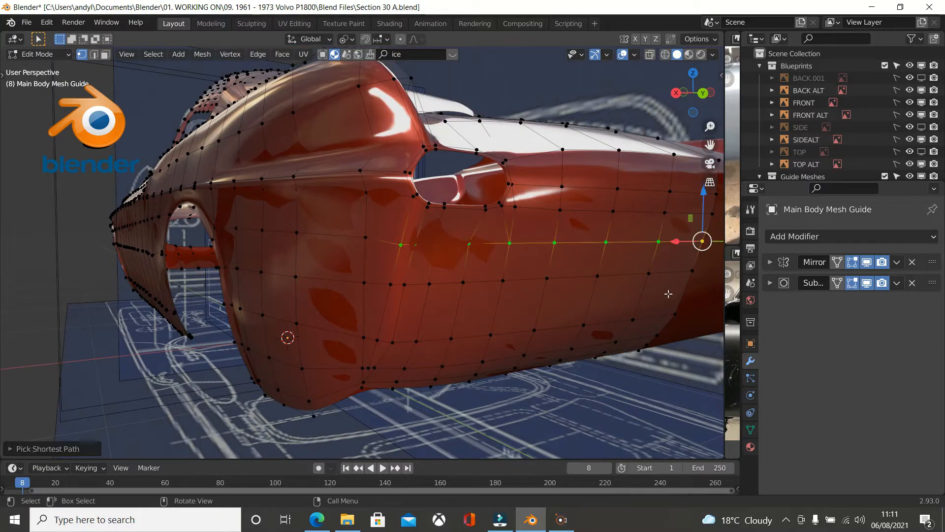
key(g)
key(g)
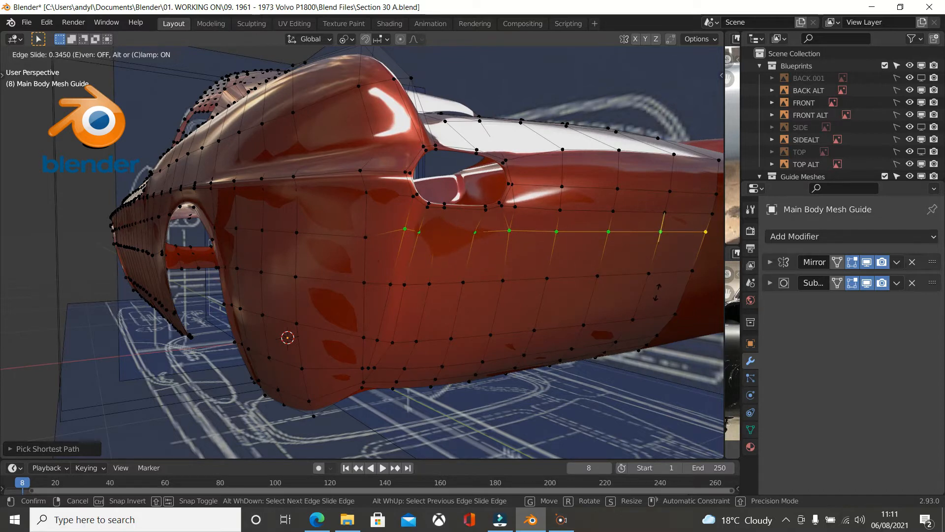
click(657, 292)
mouse_move(598, 294)
middle_down()
mouse_move(566, 297)
mouse_move(494, 268)
mouse_move(483, 278)
mouse_move(517, 295)
mouse_move(553, 287)
mouse_move(554, 300)
mouse_move(601, 285)
middle_up()
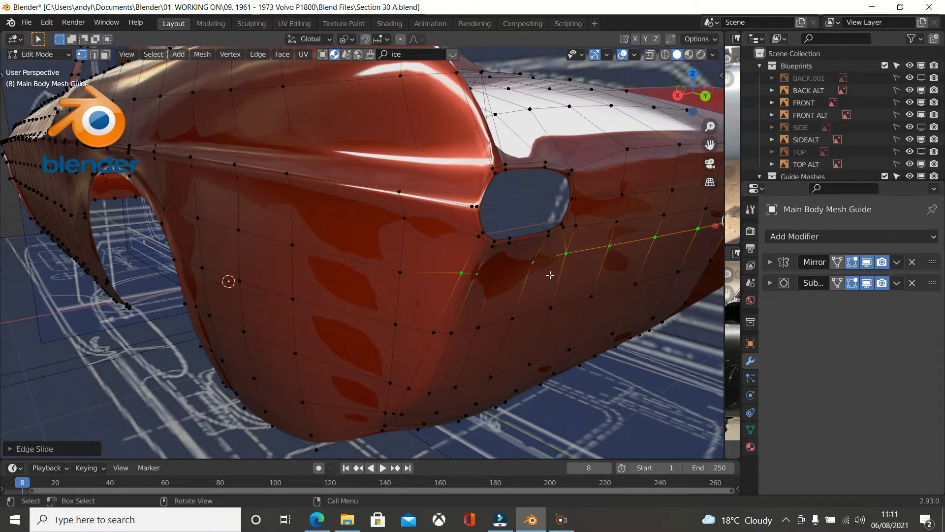
Move the single vertex directly beneath the tail-light opening slightly along the Y axis.
click(542, 263)
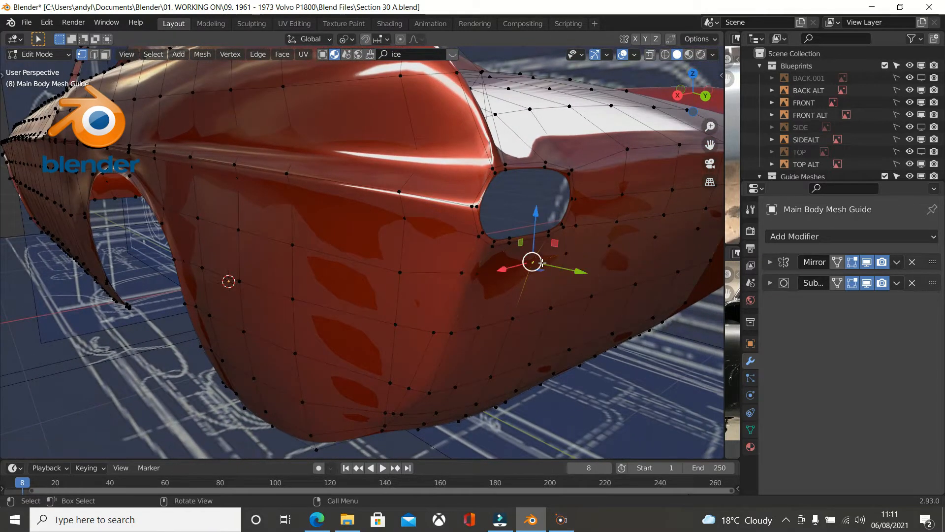
middle_drag(595, 270, 601, 269)
drag(599, 271, 601, 272)
middle_drag(602, 272, 466, 217)
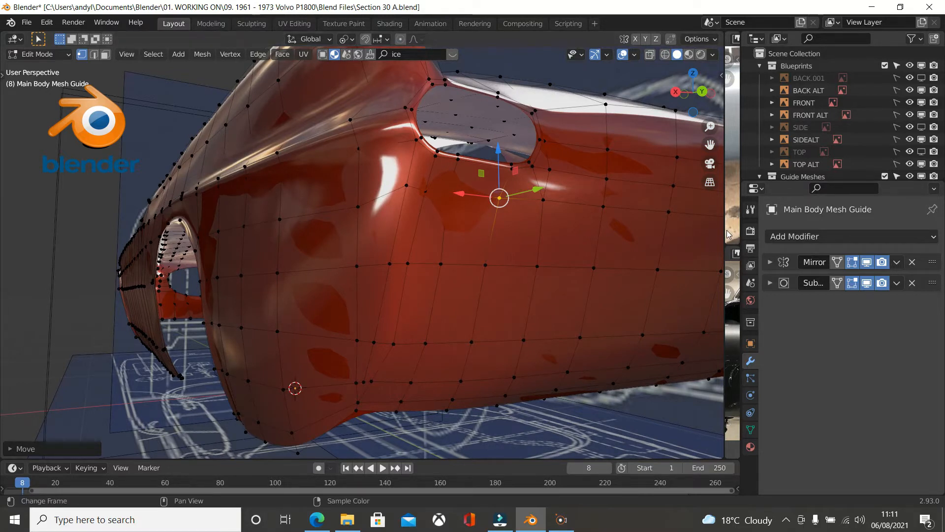
Narrow the 3D viewport to bring back the reference photos, nudge the corner vertex below the tail-light opening along Y, and review the surface.
drag(729, 234, 484, 278)
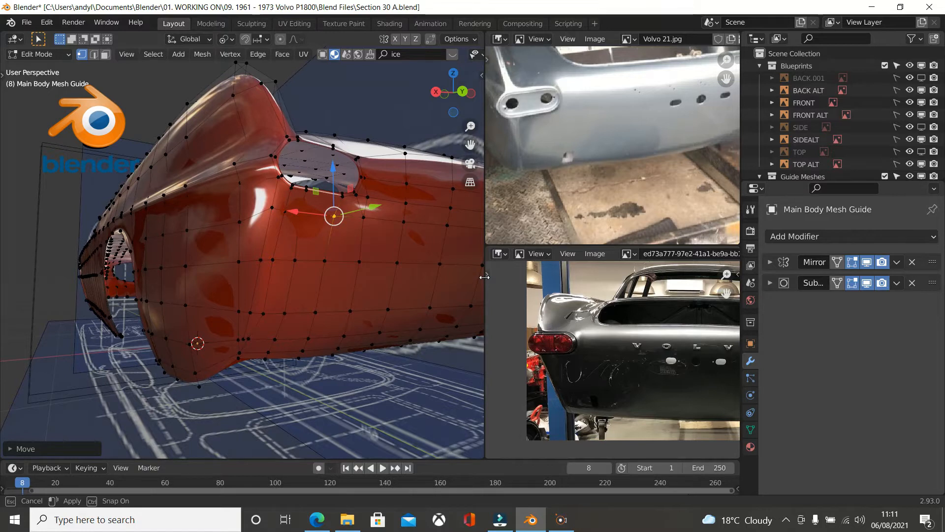
drag(484, 277, 485, 277)
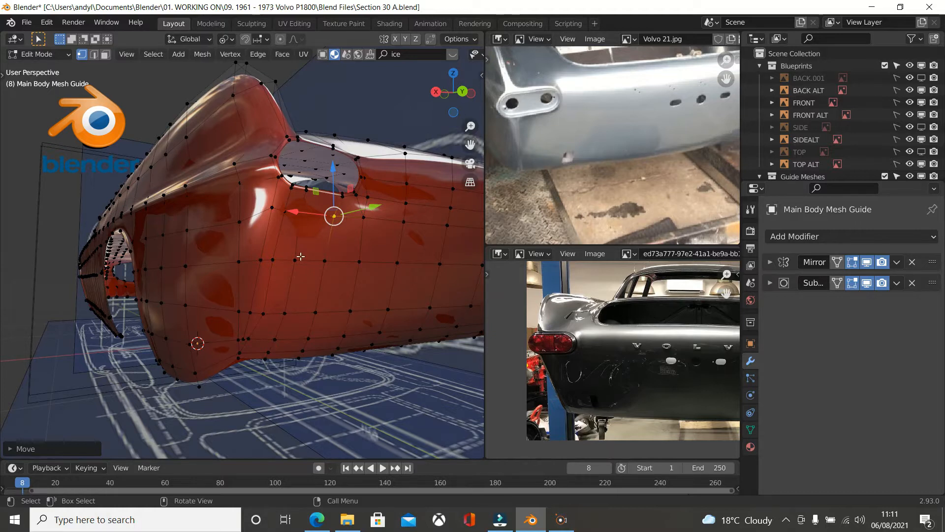
click(297, 212)
middle_drag(298, 229, 271, 243)
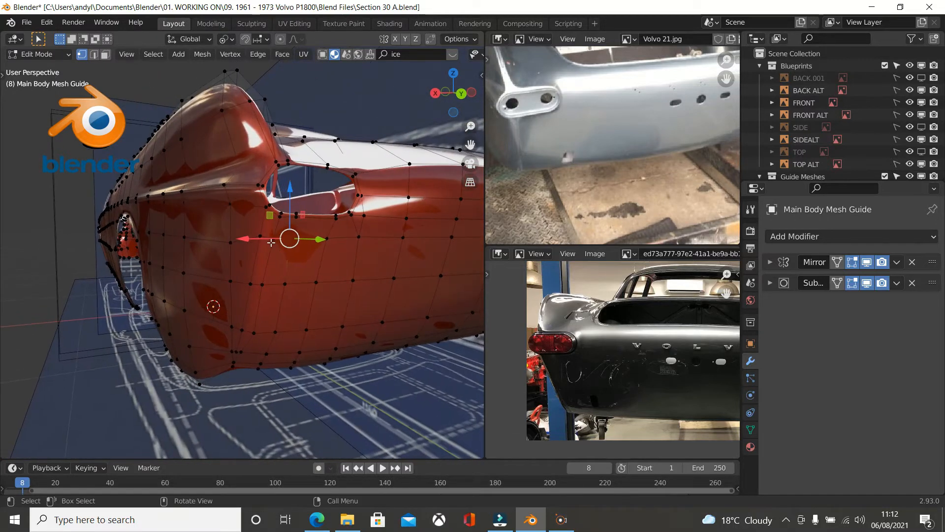
click(271, 241)
drag(282, 242, 279, 240)
middle_drag(278, 241, 258, 227)
key(Tab)
middle_drag(259, 226, 279, 256)
key(Tab)
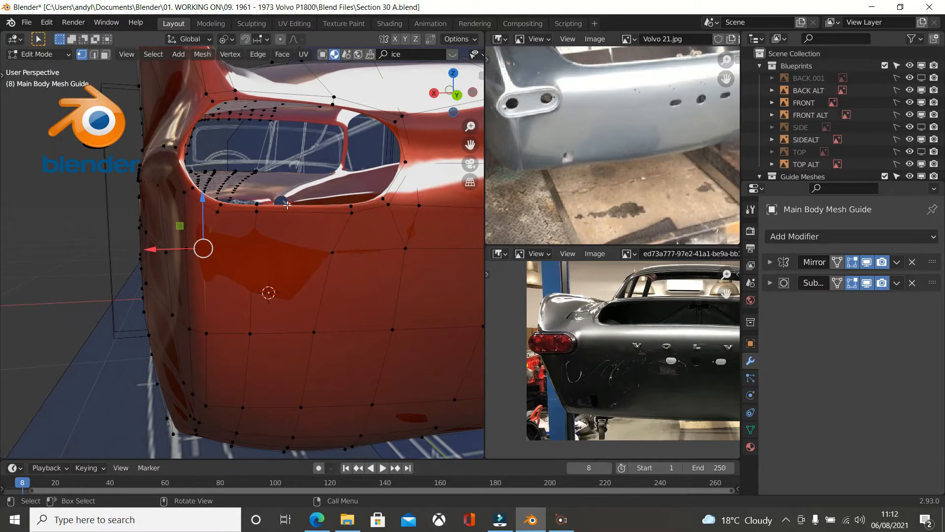
Fill the rim loop of the tail-light opening with a face and inset it by about 0.005 m.
alt+click(288, 205)
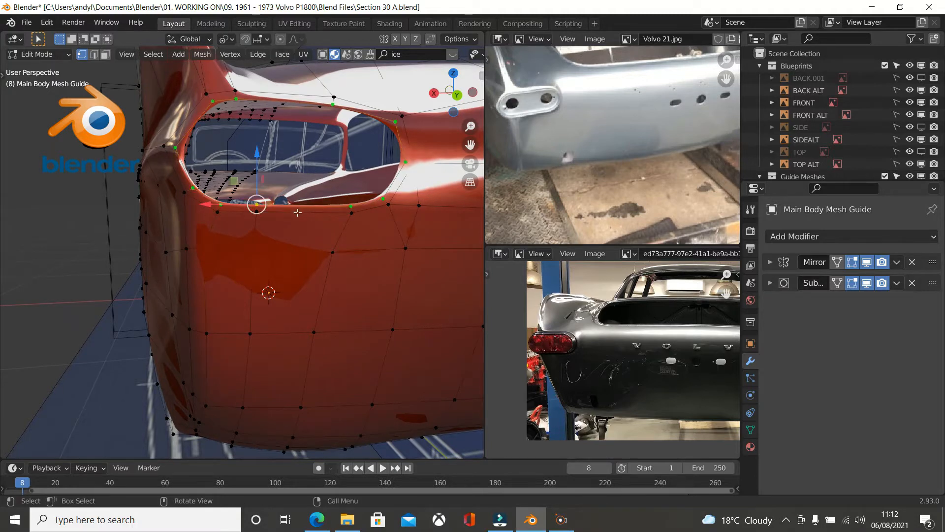
middle_drag(292, 209, 297, 215)
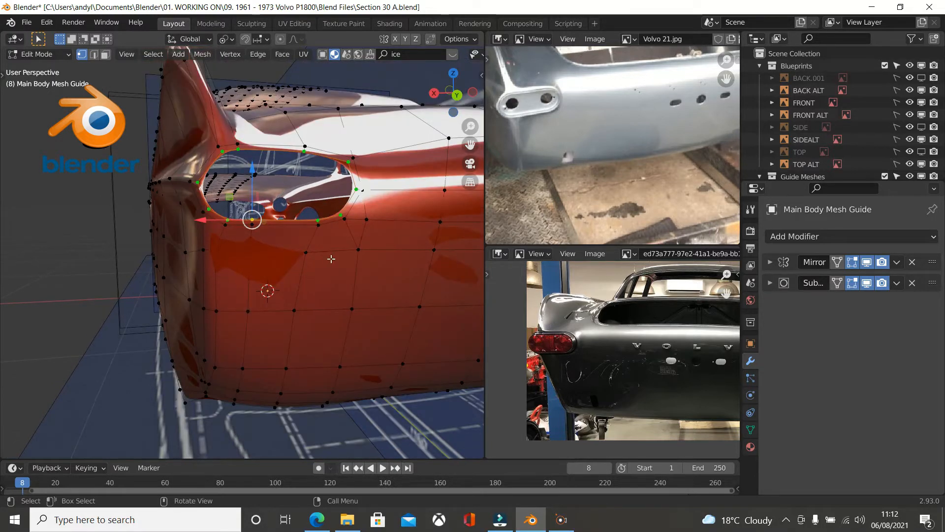
key(f)
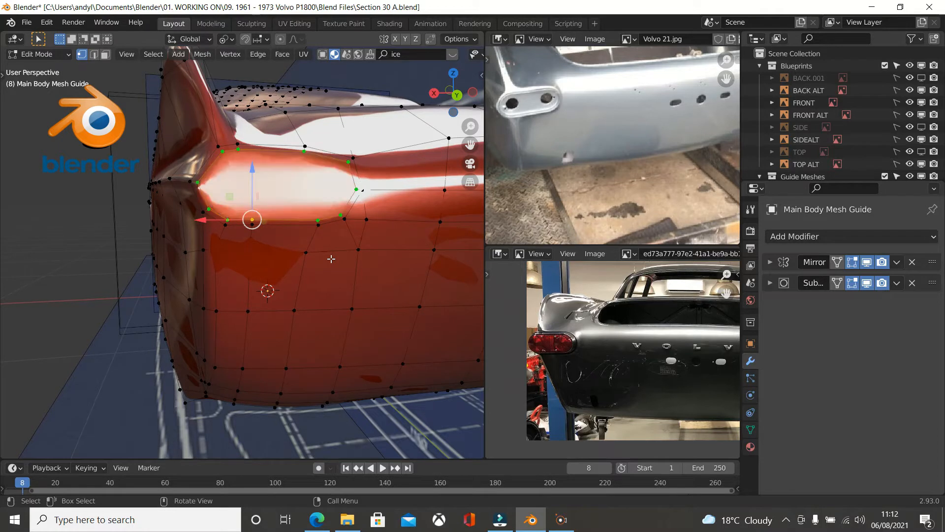
key(i)
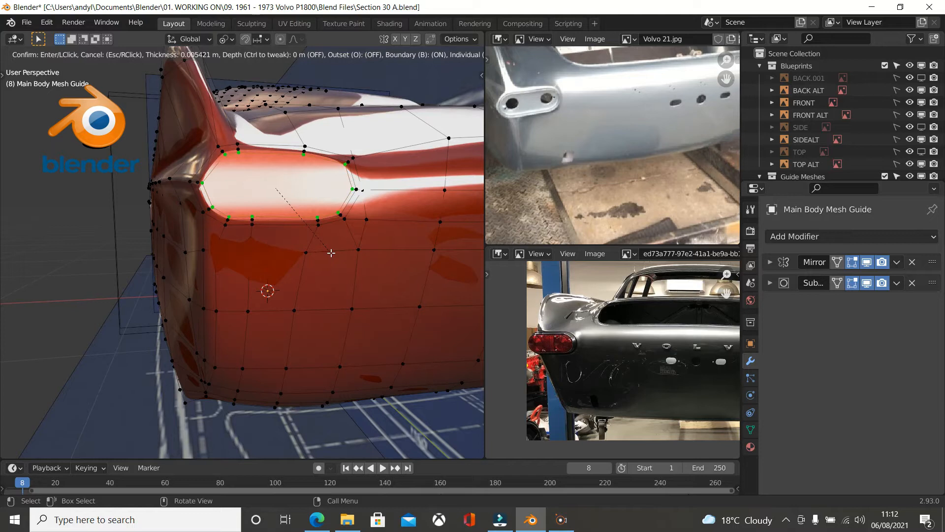
click(331, 253)
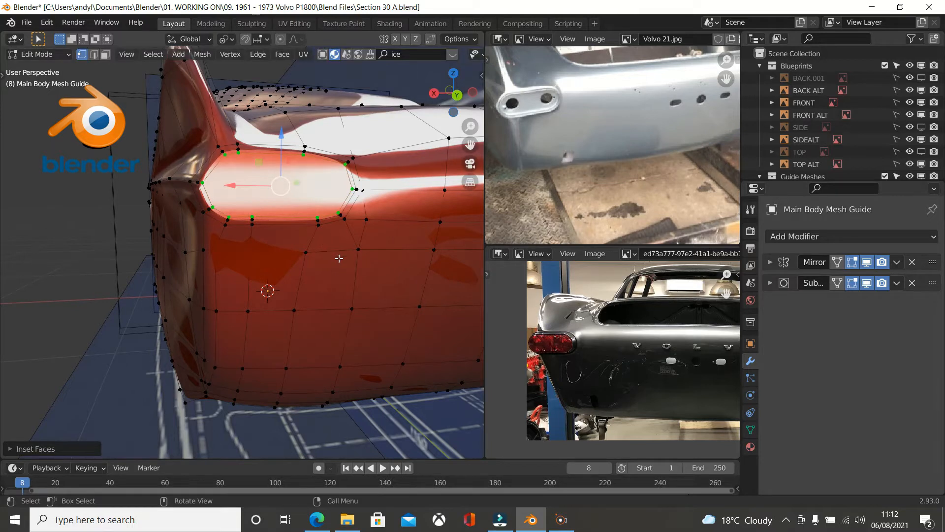
Delete the inner face of the inset so the tail-light opening keeps only its narrow border.
key(x)
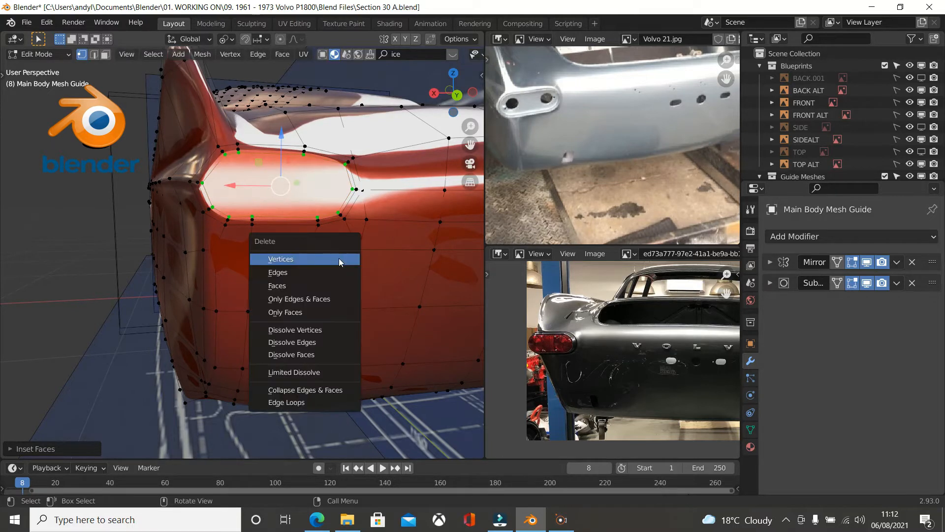
click(338, 285)
middle_drag(338, 278, 355, 269)
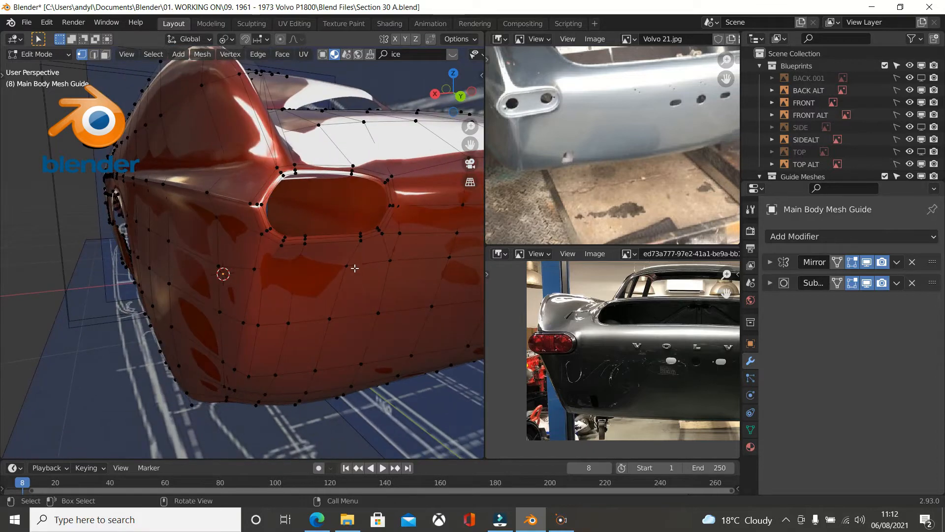
Extrude the opening's inner edge loop about 0.0048 m inward along the Y axis and fill it with a face.
alt+click(340, 234)
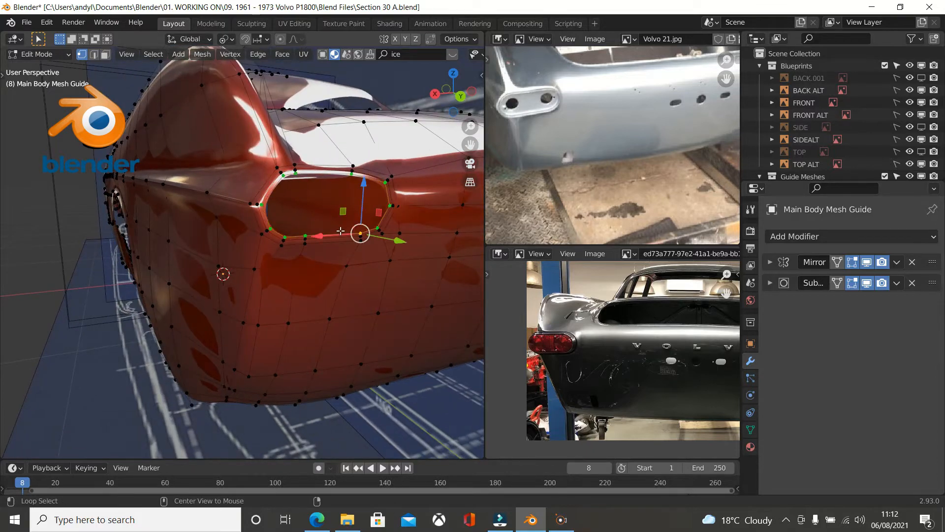
middle_drag(345, 232, 416, 261)
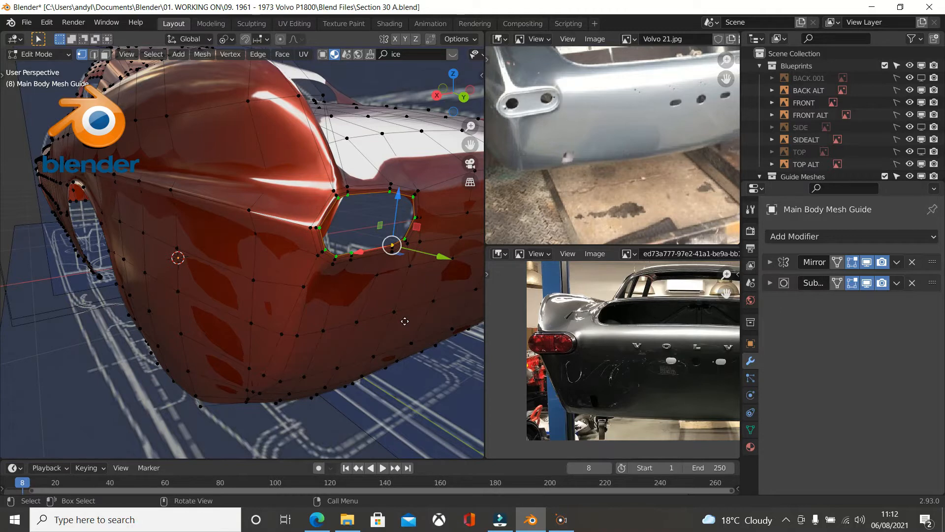
key(g)
key(y)
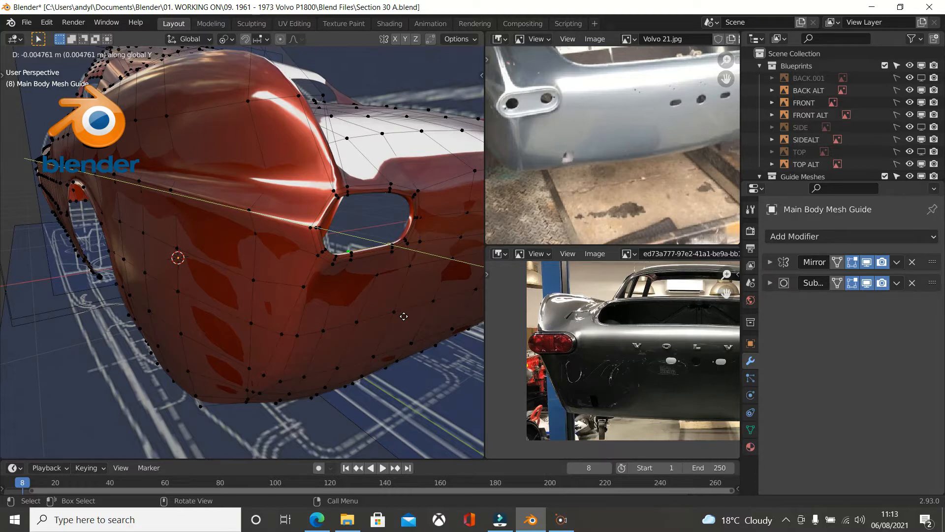
click(403, 319)
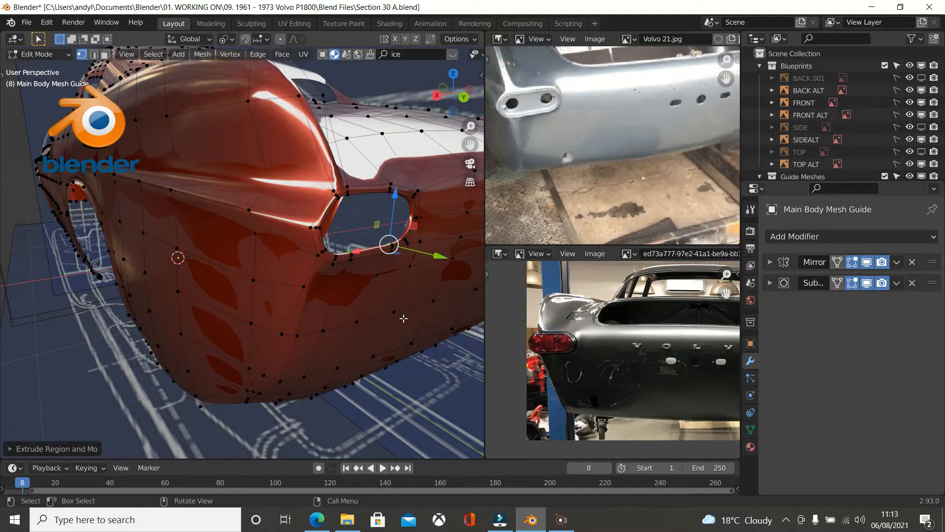
key(f)
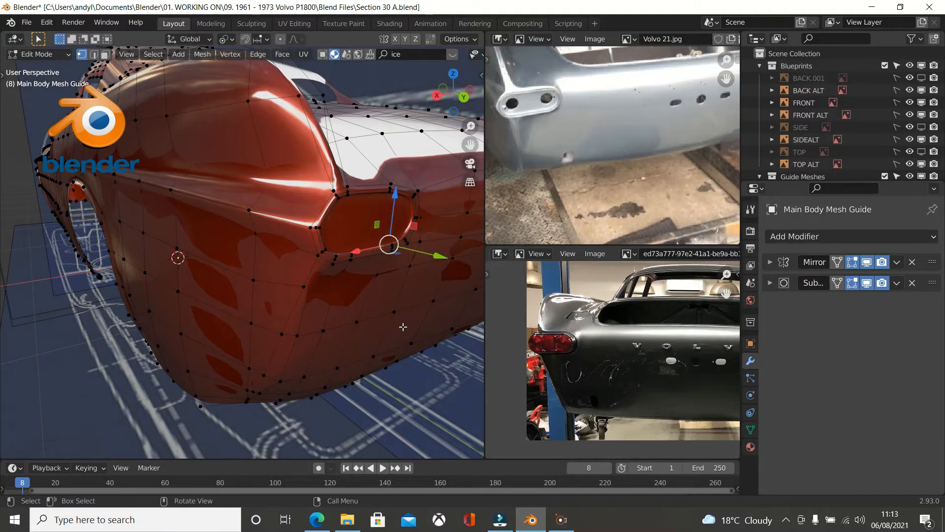
Switch to wireframe shading and inset the recessed tail-light face by about 0.0033 m.
scroll(381, 382, up, 3)
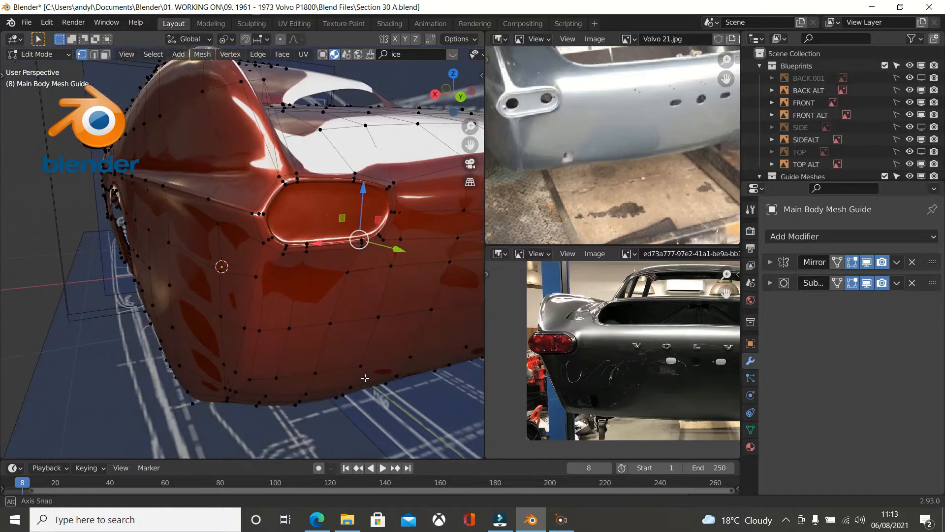
middle_drag(381, 382, 352, 378)
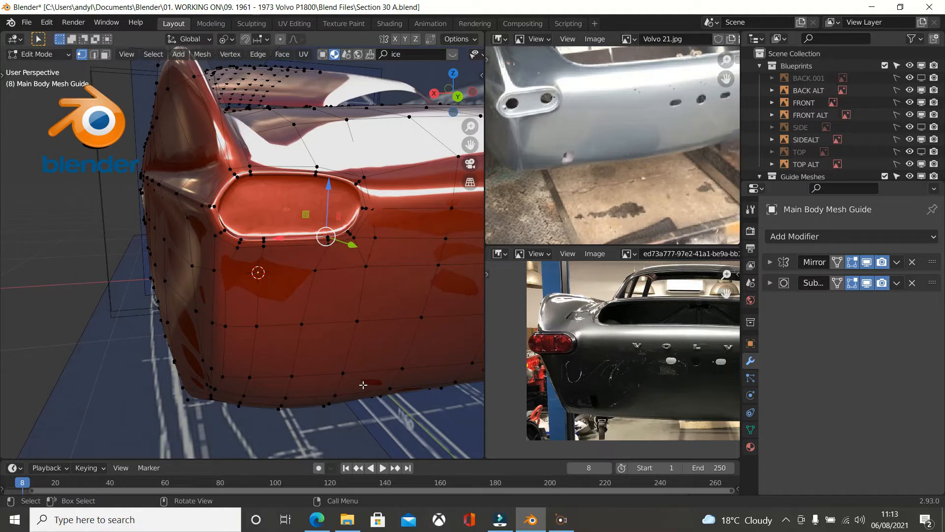
key(z)
click(326, 386)
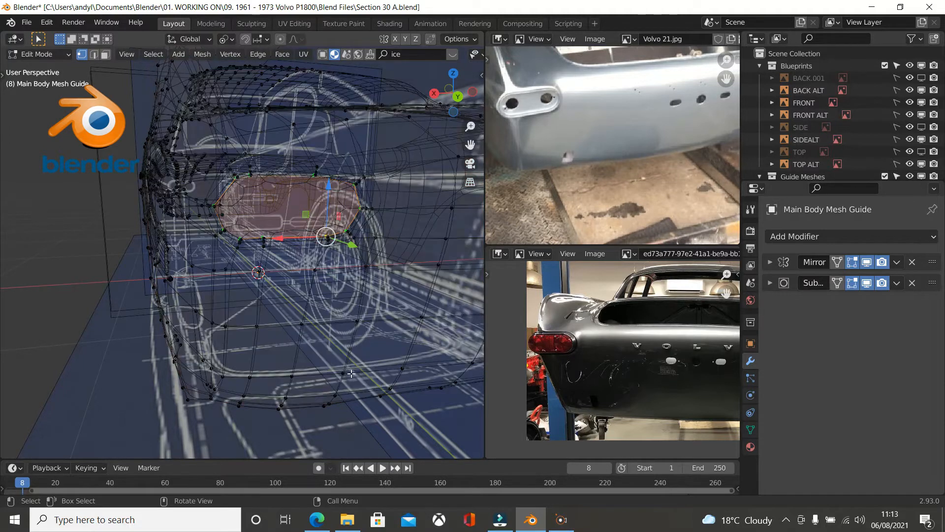
scroll(355, 364, up, 3)
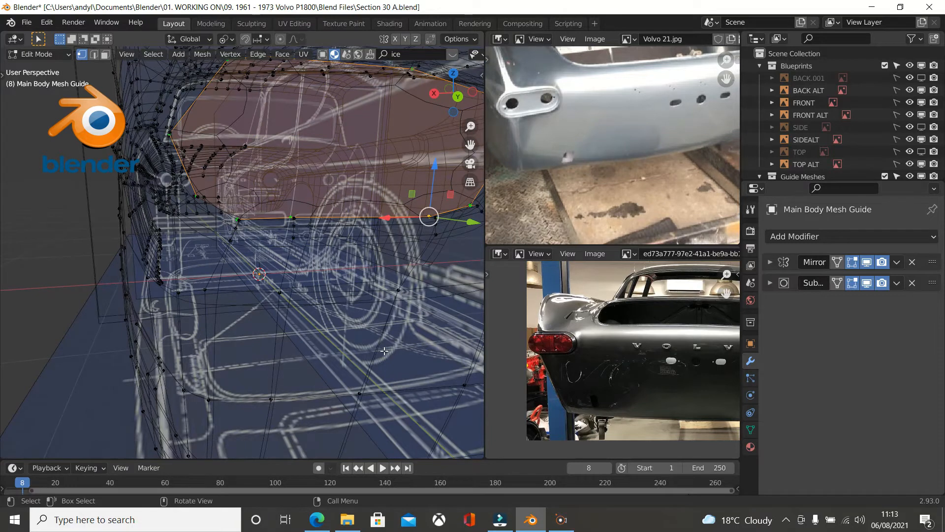
key(i)
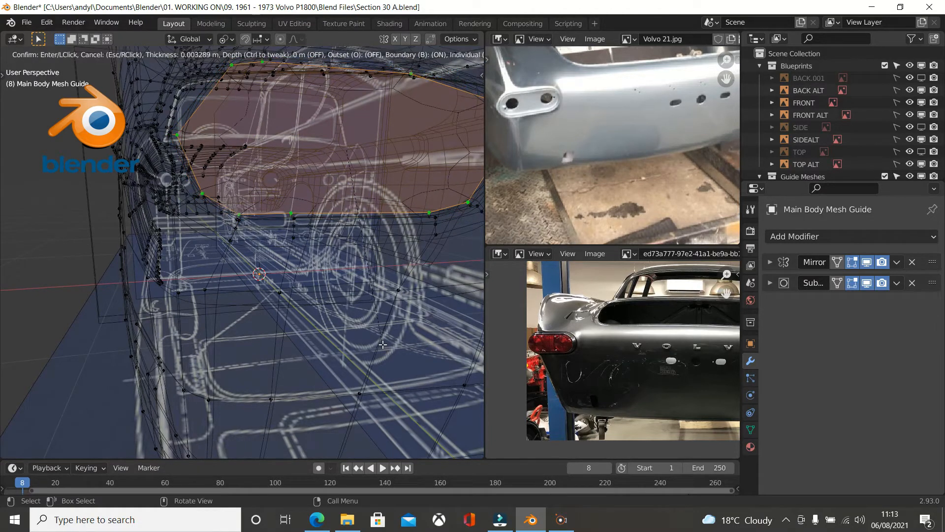
click(383, 344)
scroll(383, 344, down, 3)
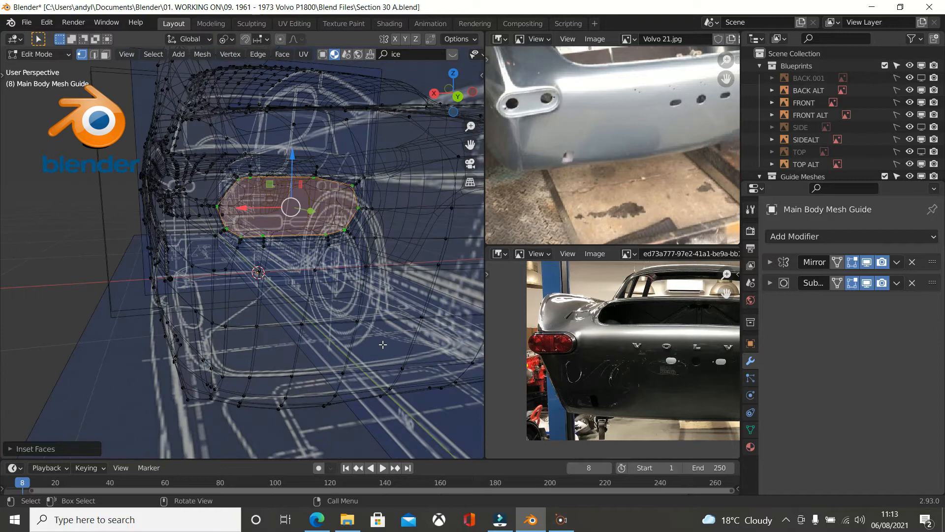
Delete the inset face inside the tail-light recess and return the viewport to solid shading.
key(x)
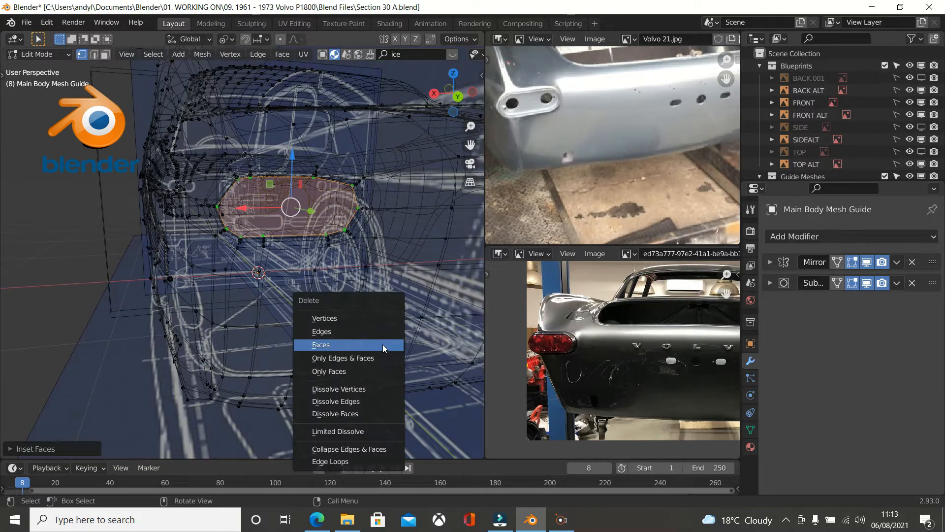
click(382, 345)
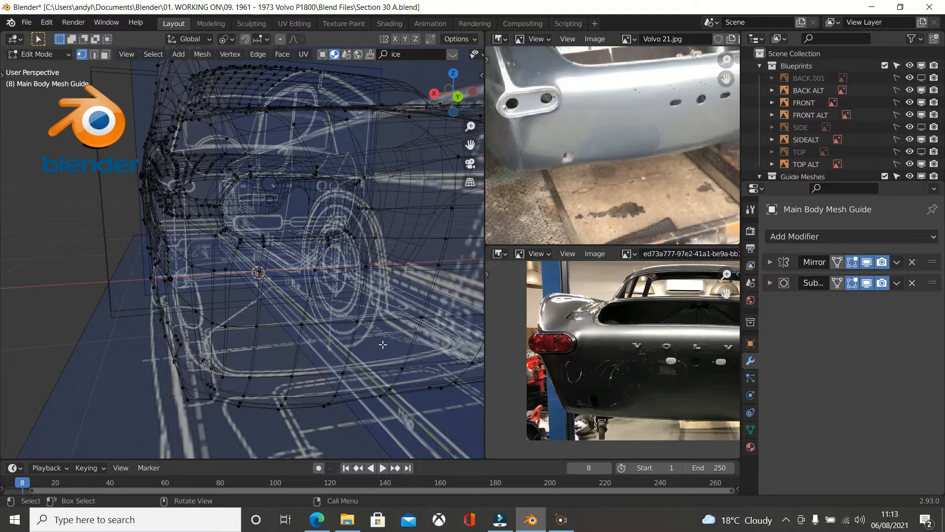
key(z)
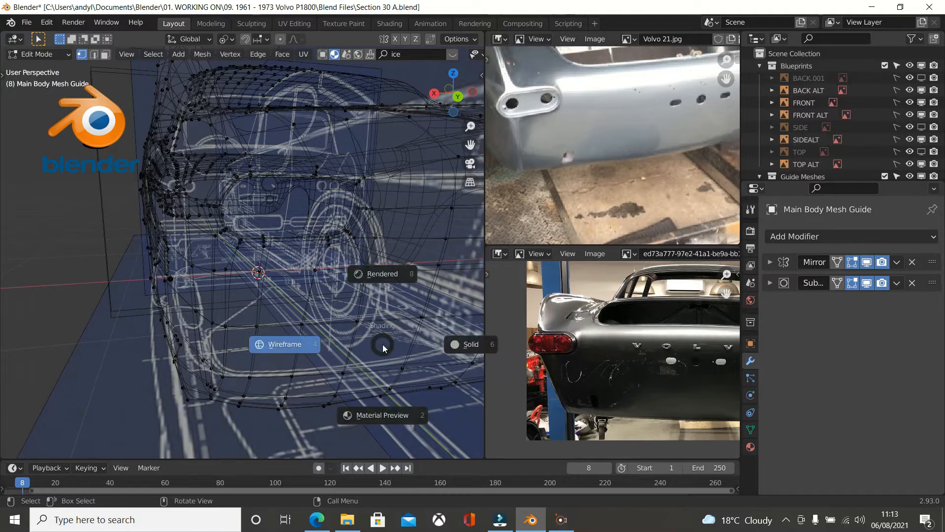
click(456, 344)
middle_drag(402, 341, 412, 333)
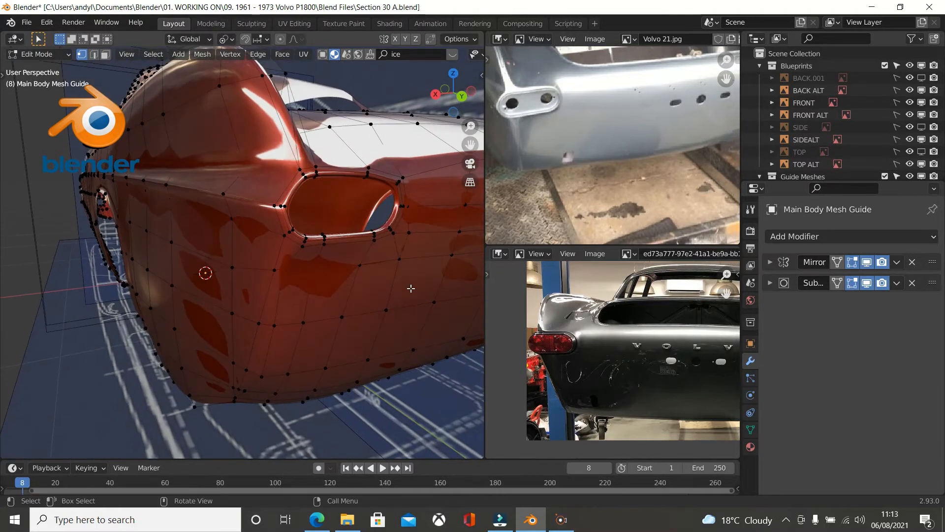
scroll(410, 269, up, 1)
scroll(410, 269, up, 1)
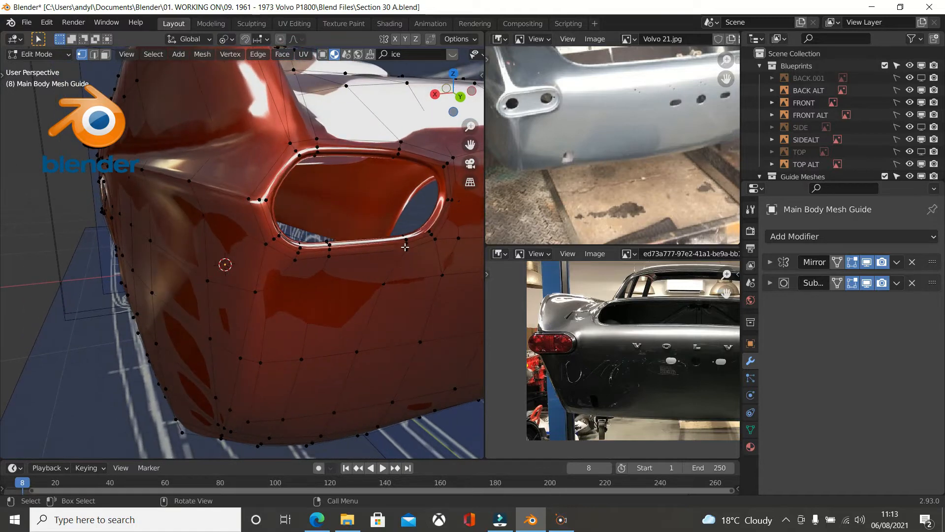
Extrude the innermost opening loop about 0.0037 m inward along the Y axis and fill it with a face.
alt+click(357, 232)
middle_drag(382, 240, 418, 260)
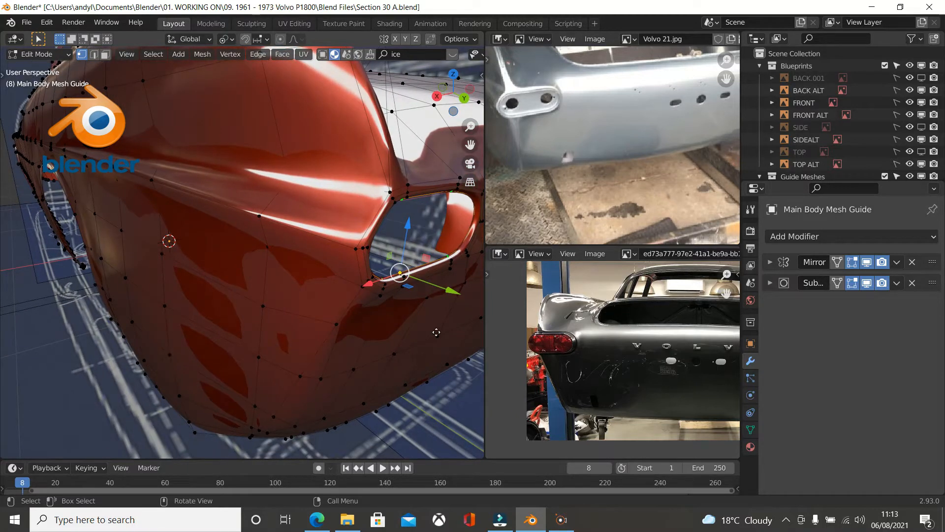
key(g)
key(y)
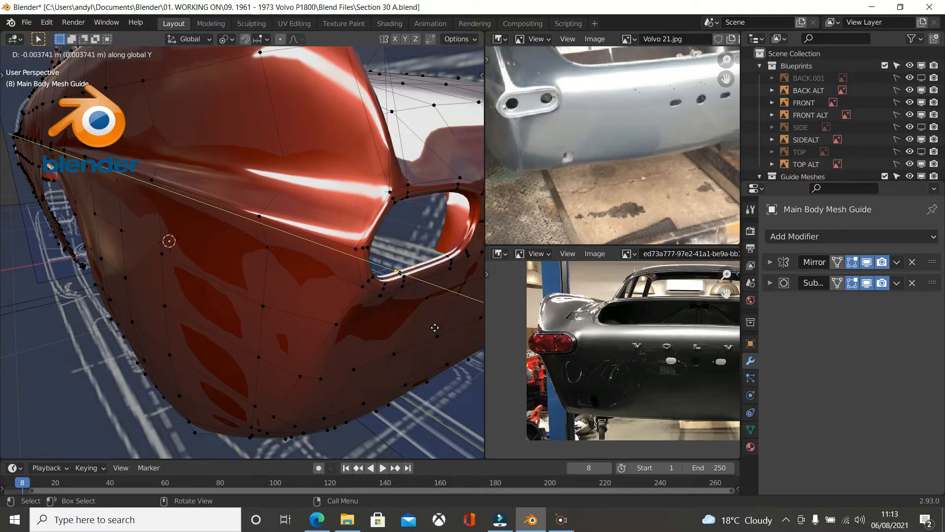
click(434, 327)
middle_drag(433, 327, 400, 300)
key(f)
Widen the 3D viewport over the reference photos and change the MatCap to the dark metallic sphere to inspect the recess.
middle_drag(256, 246, 279, 217)
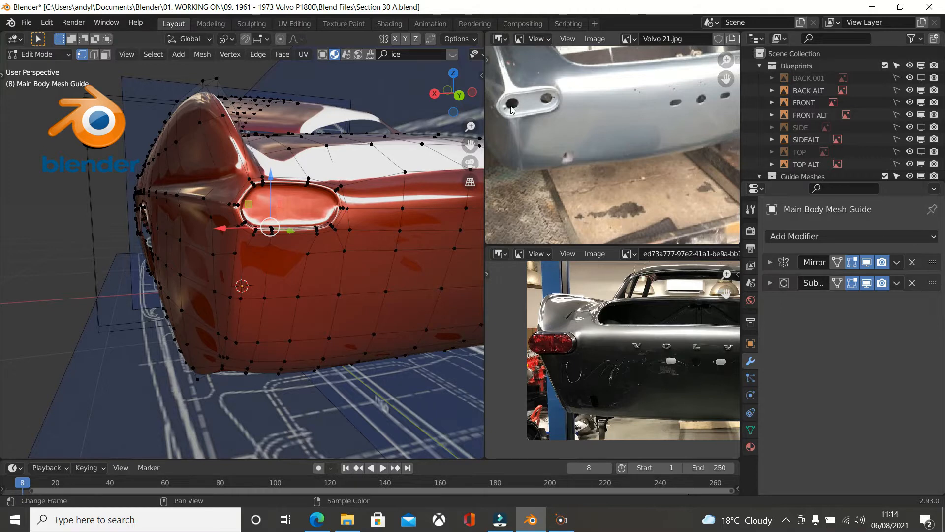
scroll(352, 201, up, 4)
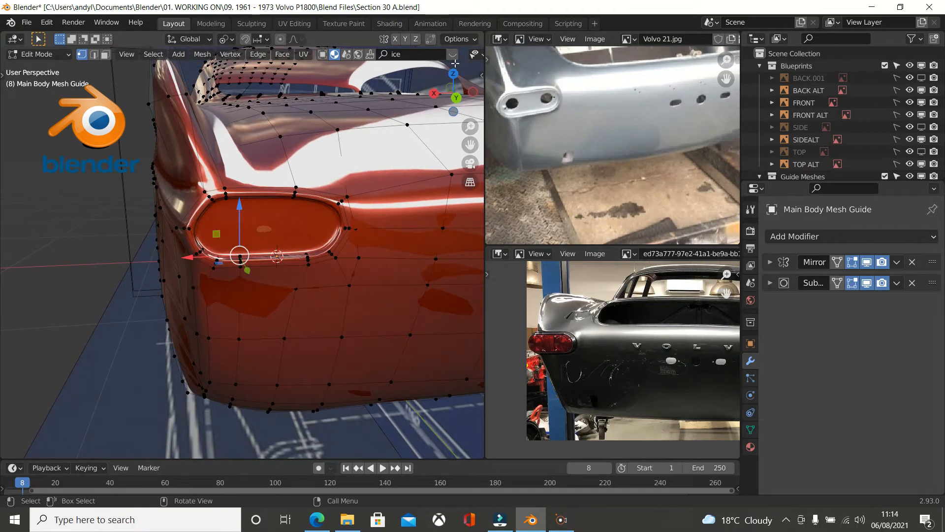
drag(486, 87, 722, 69)
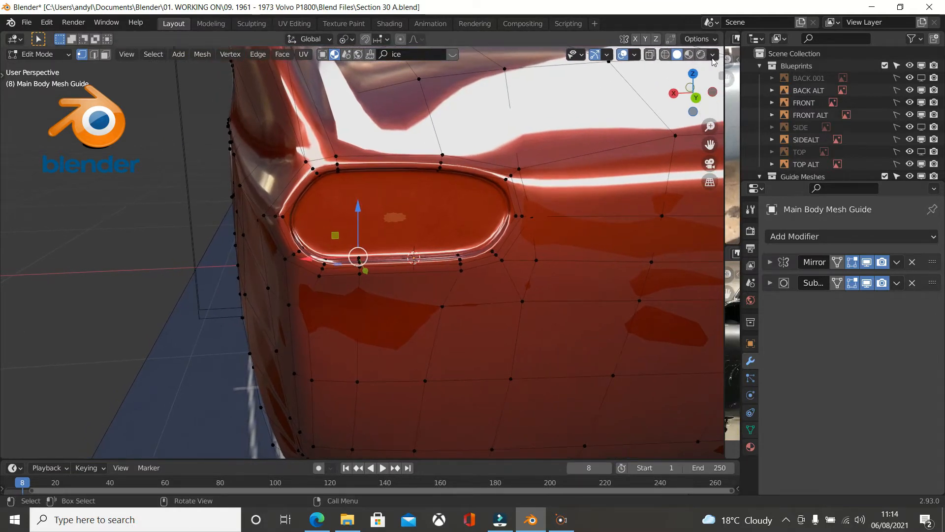
click(712, 55)
click(705, 143)
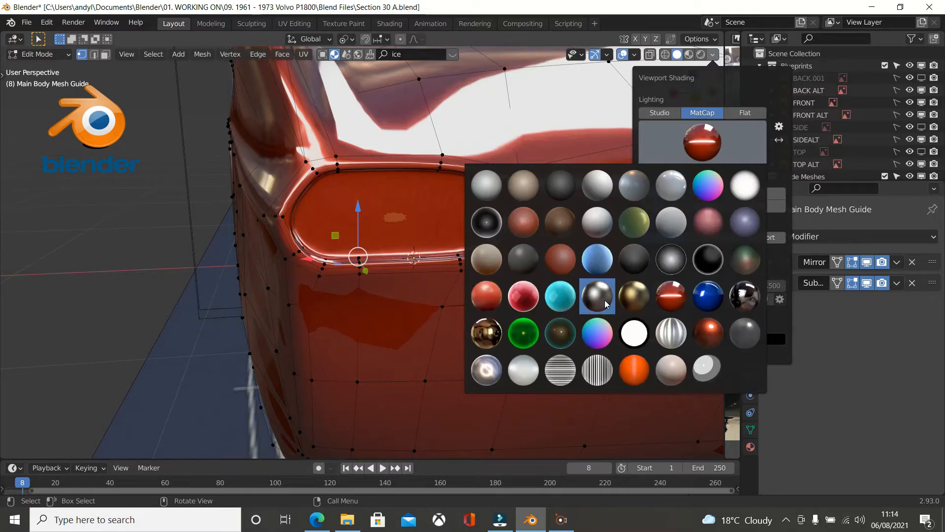
click(605, 304)
scroll(491, 269, up, 2)
mouse_move(491, 269)
middle_down()
mouse_move(483, 236)
mouse_move(529, 251)
middle_up()
scroll(502, 249, down, 2)
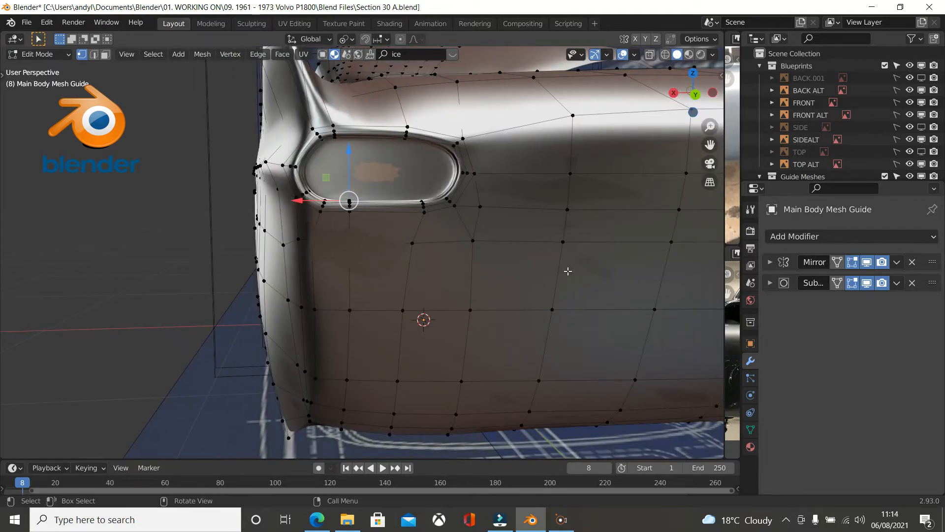
Inset the recessed tail-light face once more and review the rear body in Object Mode.
key(i)
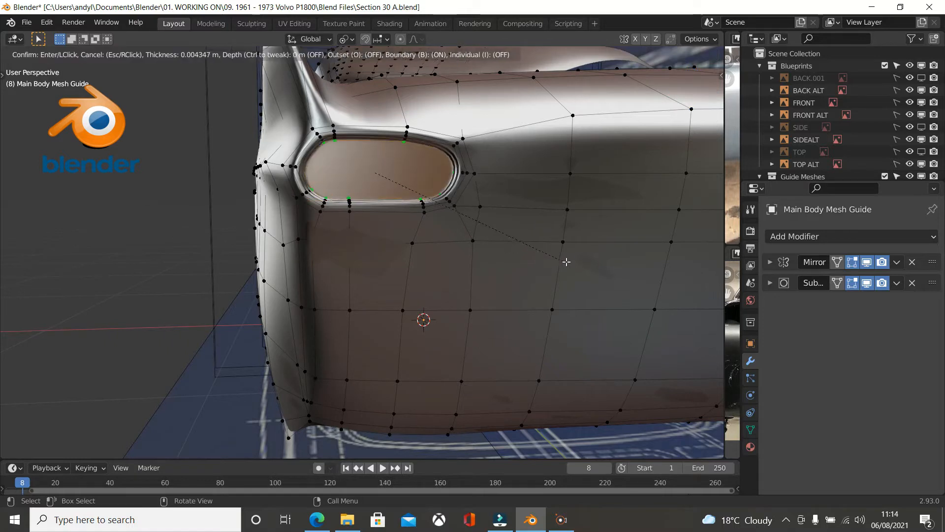
click(561, 256)
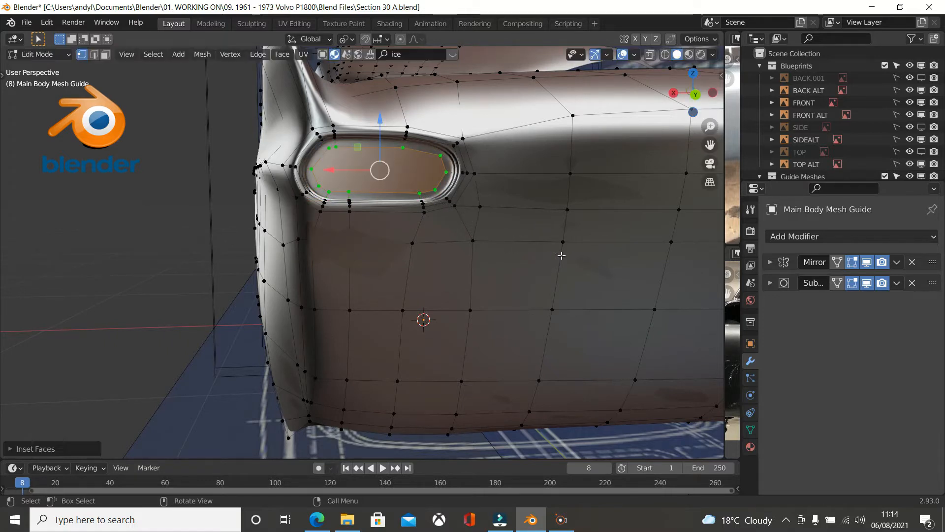
scroll(561, 256, down, 3)
key(Tab)
mouse_move(561, 255)
middle_down()
mouse_move(514, 231)
mouse_move(559, 249)
mouse_move(603, 237)
mouse_move(591, 264)
mouse_move(558, 268)
middle_up()
Return to Edit Mode and scale the inset tail-light face up slightly, by a factor of about 1.06.
key(Tab)
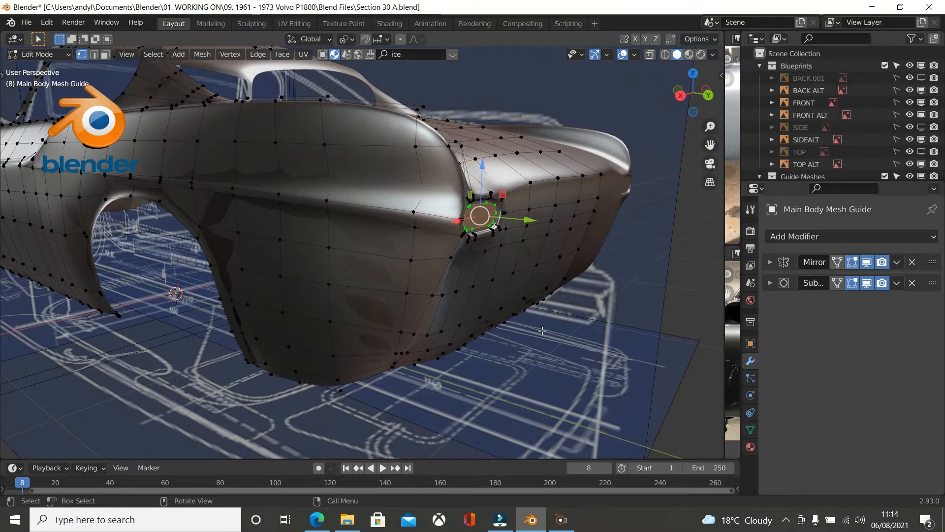
key(s)
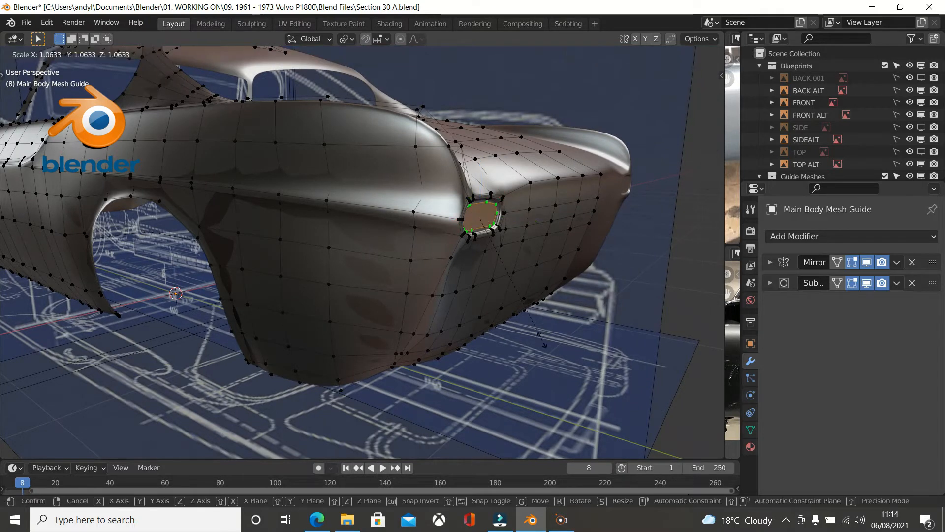
click(541, 340)
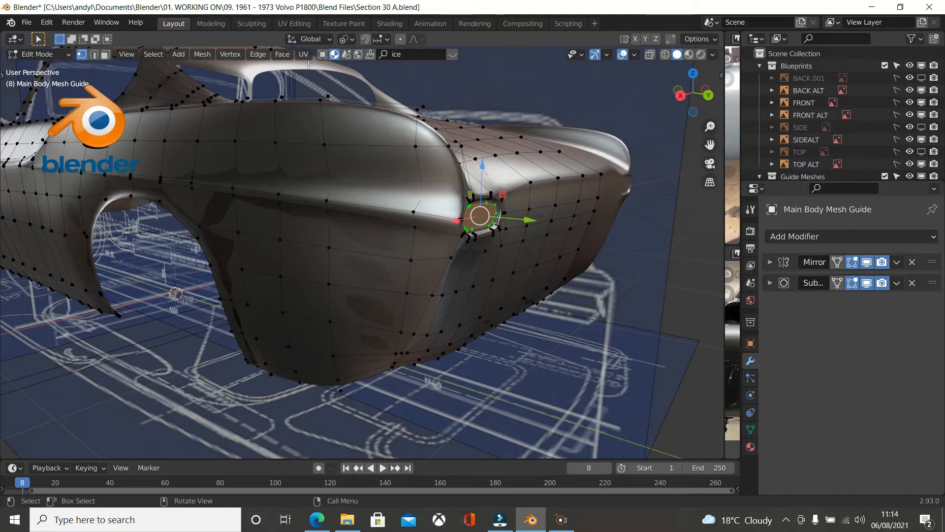
Set the pivot point to Active Element and flatten the inset tail-light face along the Y axis with a scale of 0.
click(347, 39)
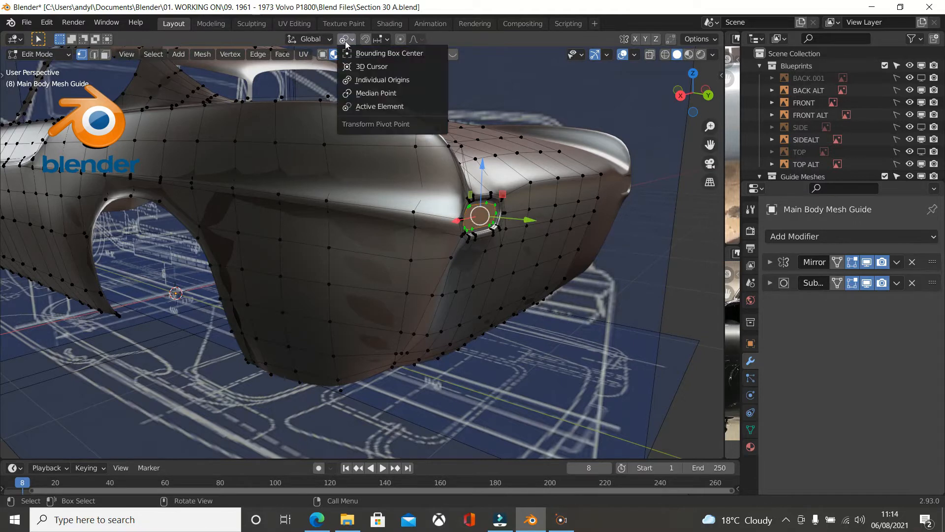
click(358, 106)
scroll(554, 304, up, 3)
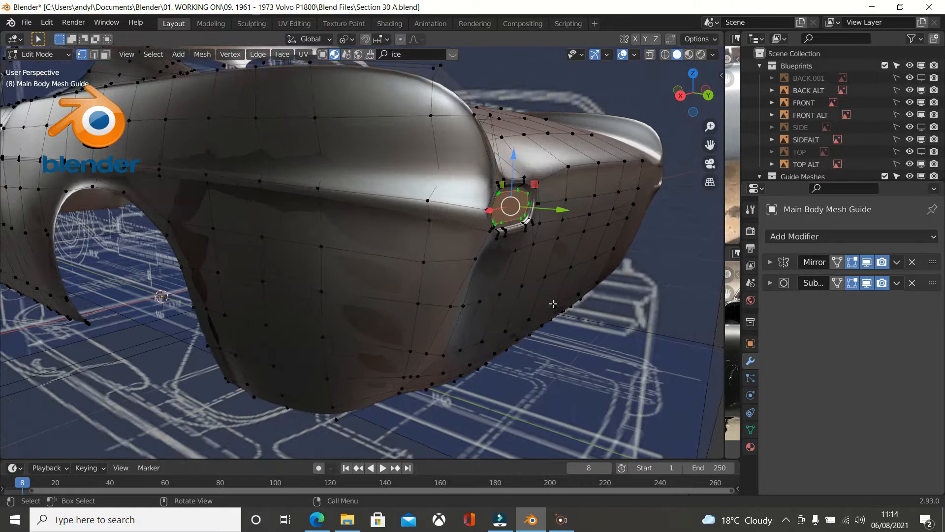
middle_drag(554, 304, 548, 300)
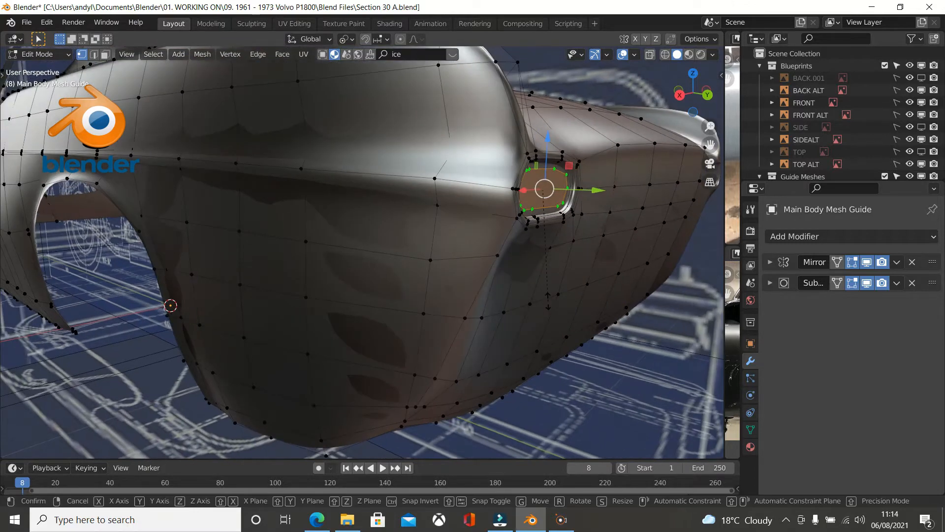
key(s)
key(y)
text(0)
key(Return)
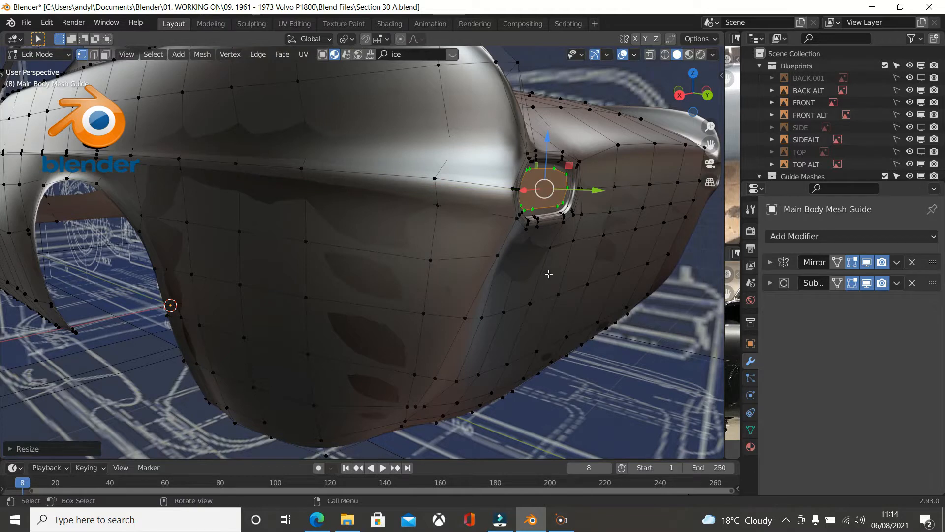
Slide the corner vertex just below the tail-light recess down along its edge by a factor of about 0.19.
scroll(549, 273, up, 1)
middle_drag(549, 274, 538, 216)
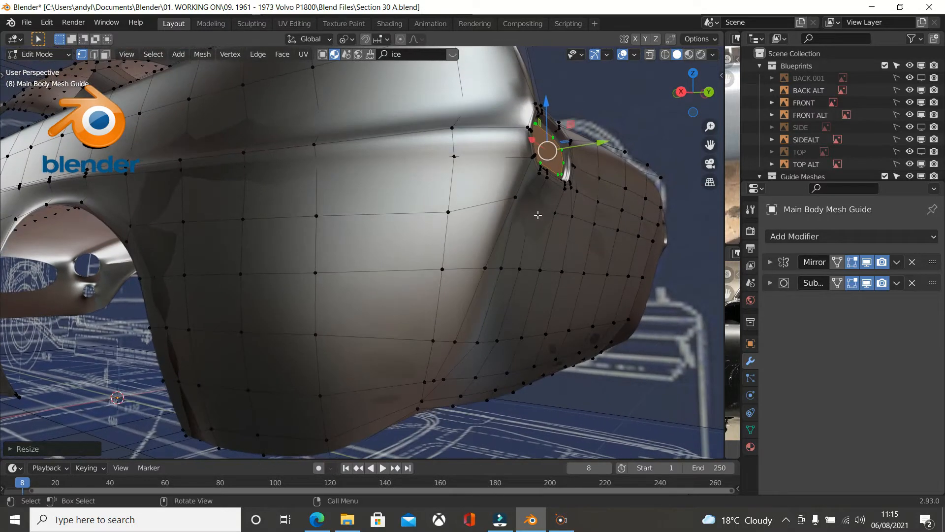
click(514, 198)
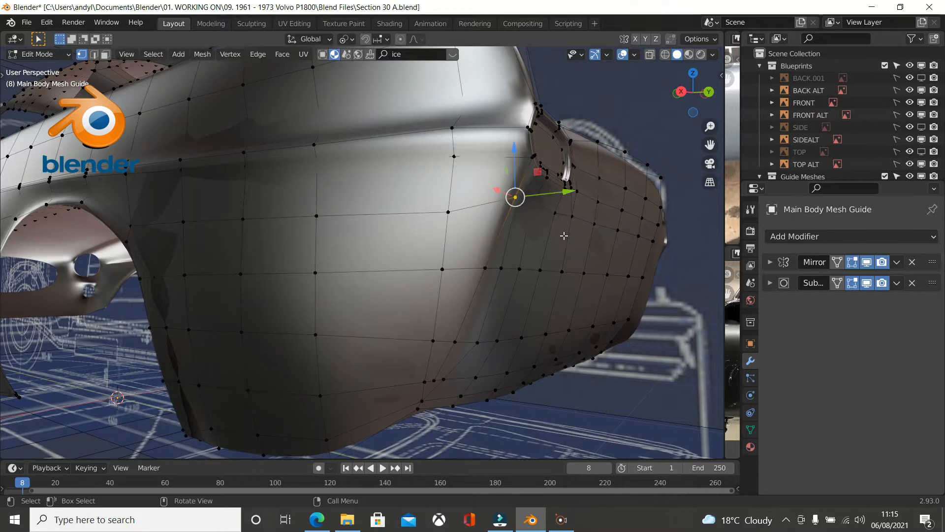
key(shift+v)
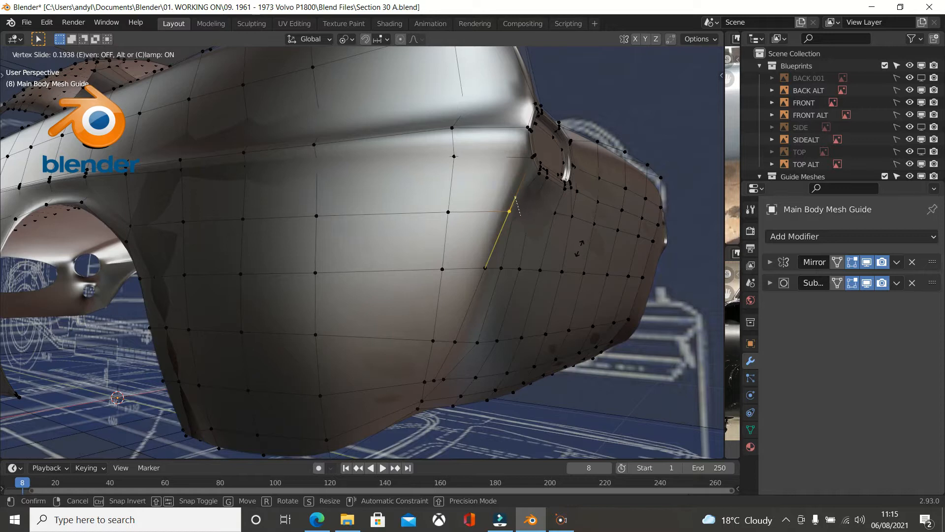
click(581, 248)
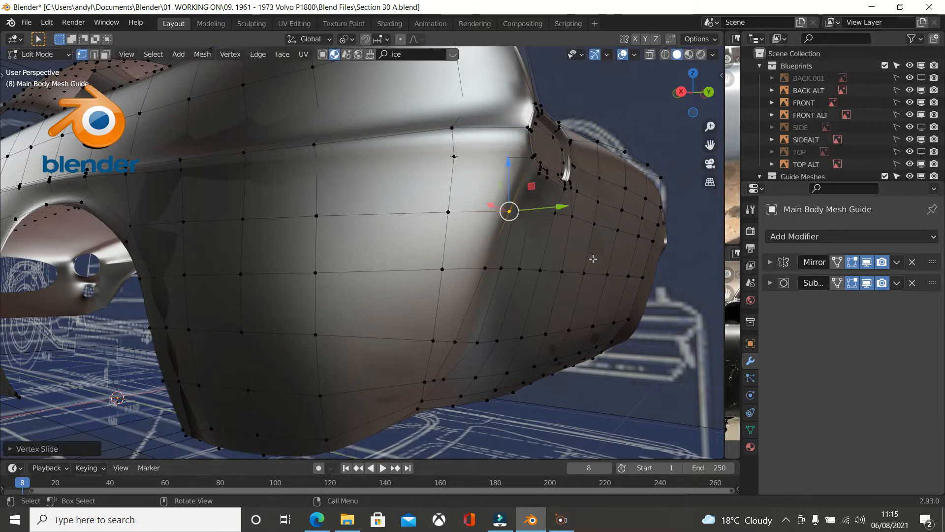
key(shift+v)
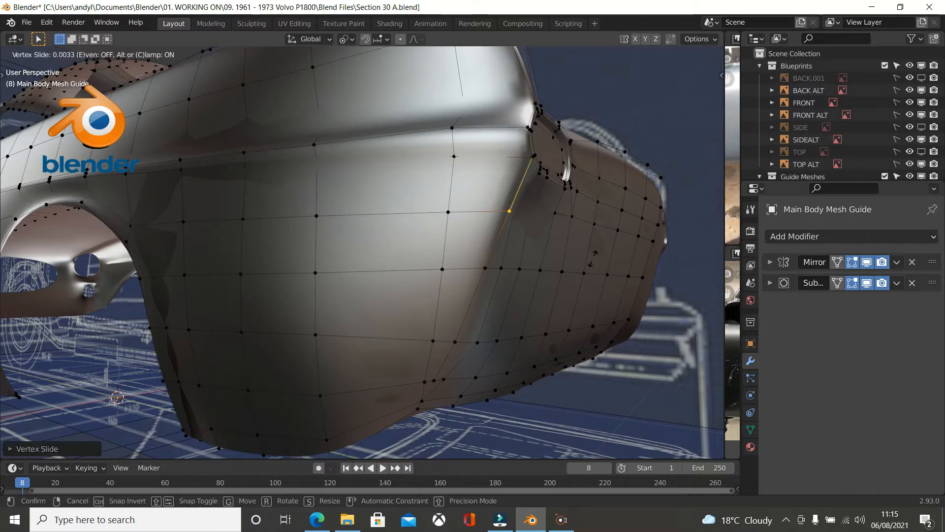
click(584, 259)
Select the patch of vertices on the lower fender behind the rear wheel arch and move it about 0.0041 m inward along X.
middle_drag(582, 260, 189, 298)
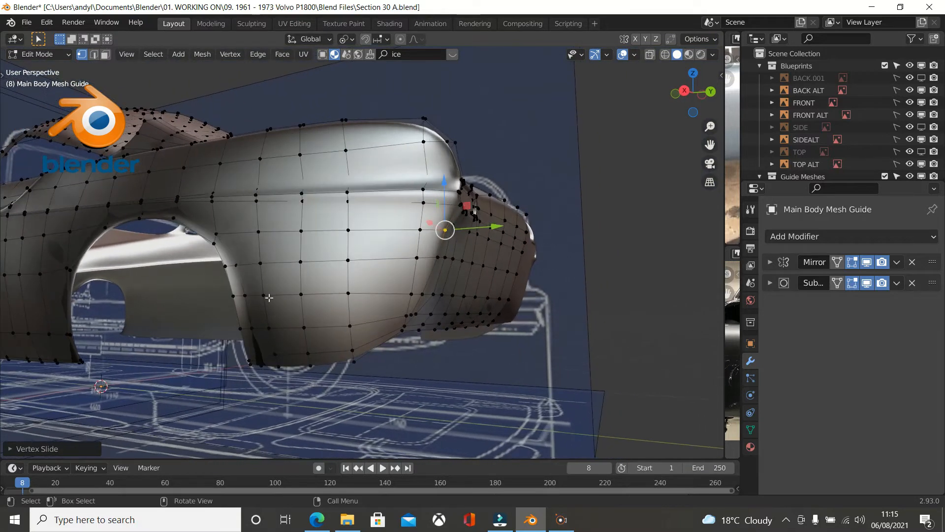
click(261, 268)
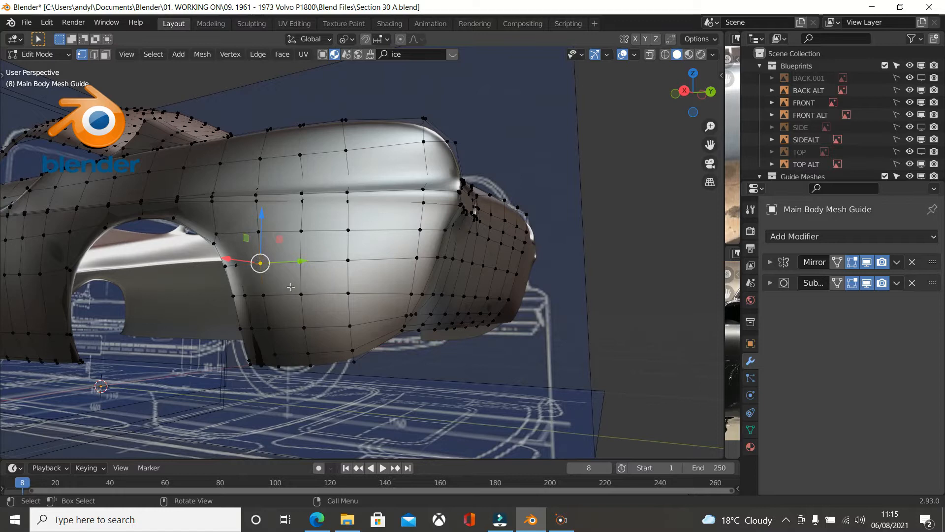
key(ctrl)
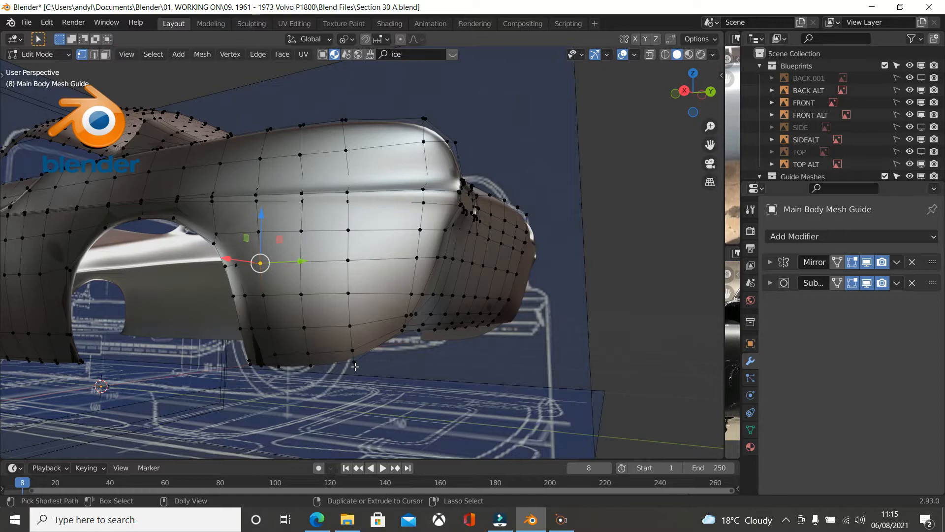
ctrl+click(355, 367)
middle_drag(355, 367, 298, 357)
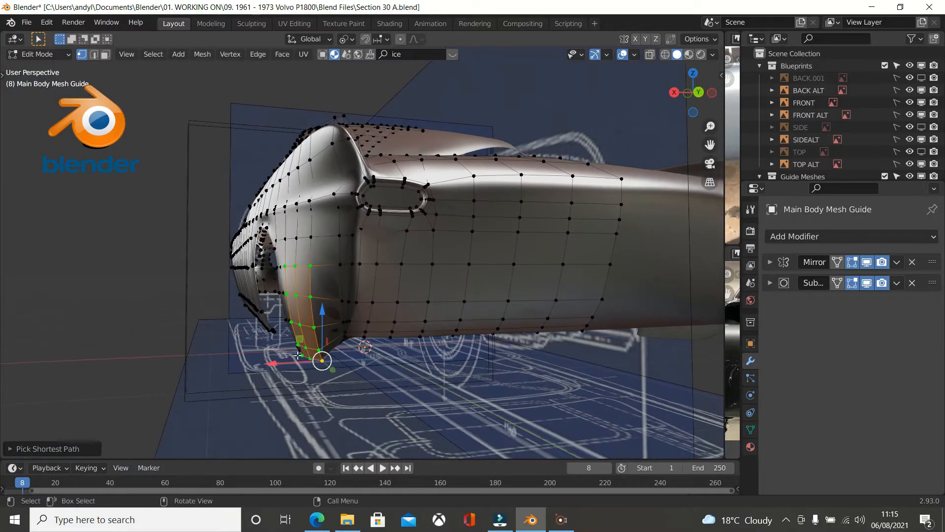
scroll(297, 355, up, 3)
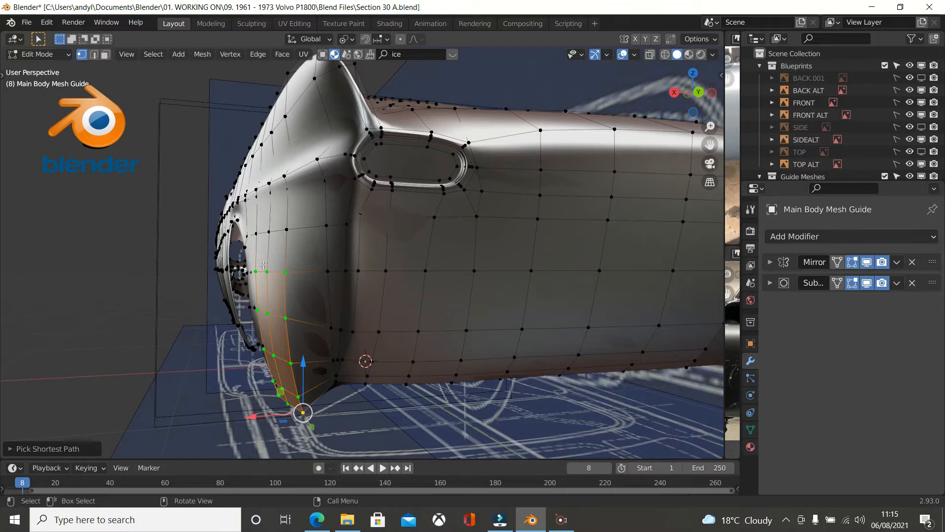
drag(252, 415, 265, 418)
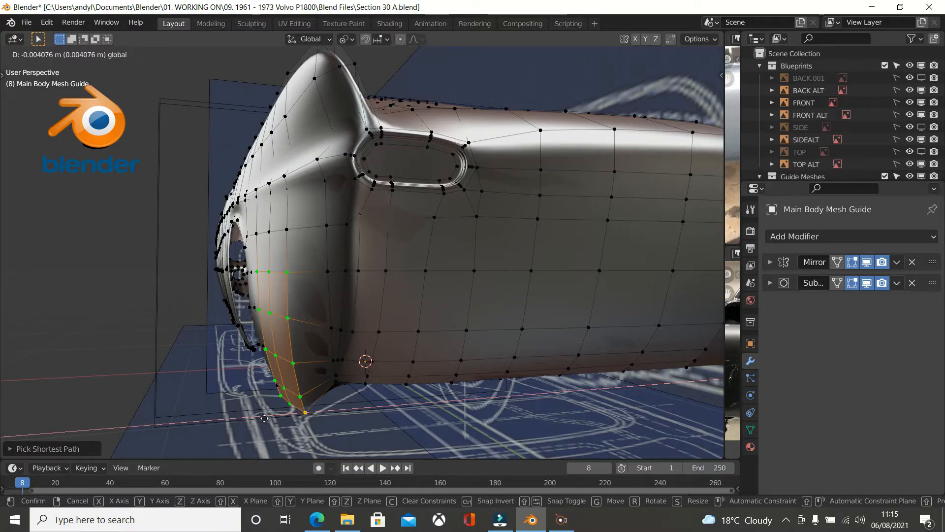
drag(265, 418, 264, 418)
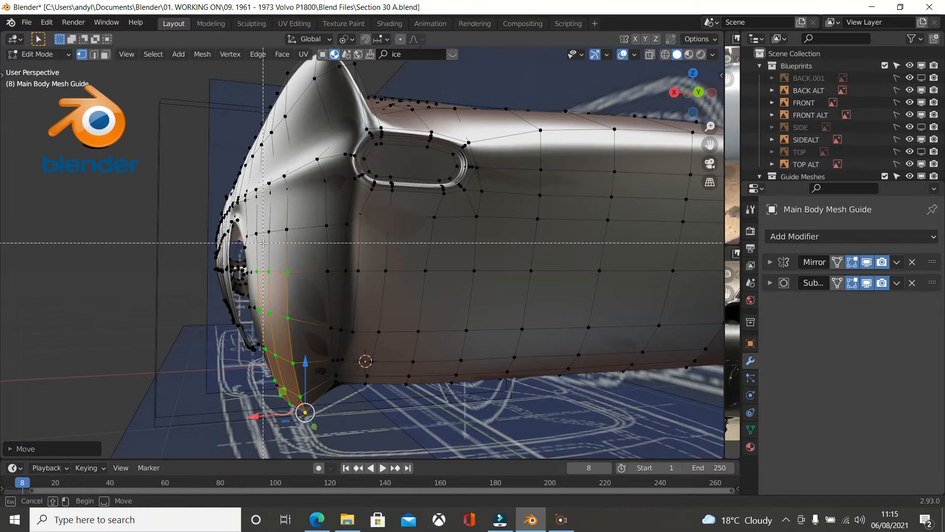
Deselect the top row of the lower fender patch and move the remaining vertices about 0.0023 m further inward along X.
drag(254, 242, 334, 300)
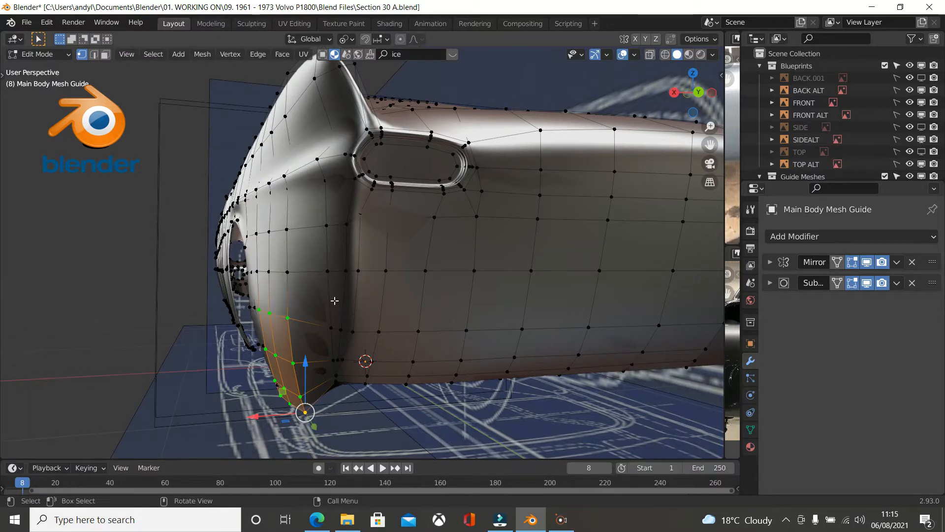
scroll(297, 376, up, 2)
shift+middle_drag(298, 350, 309, 293)
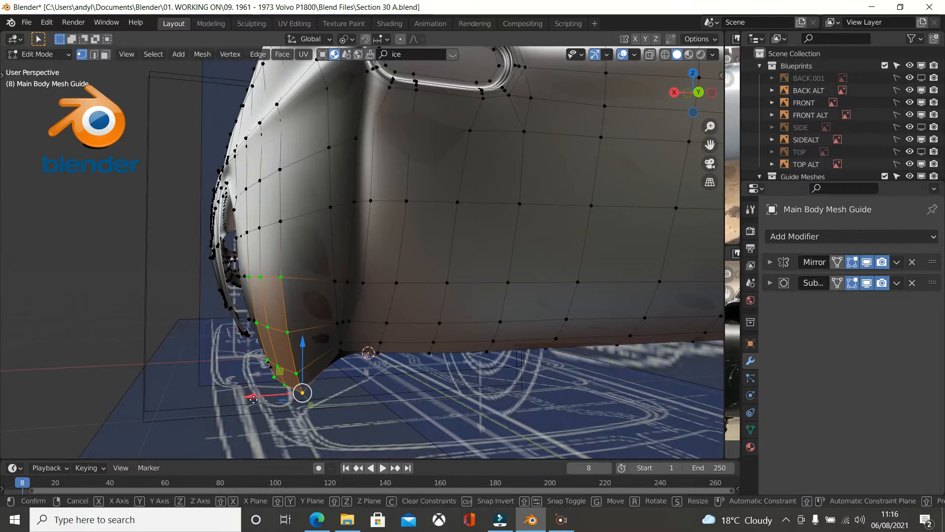
drag(255, 395, 254, 399)
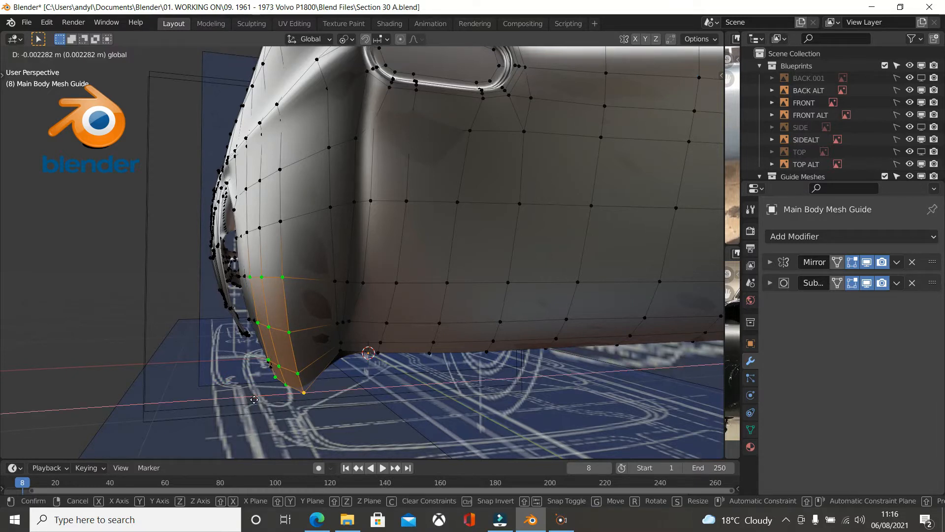
drag(255, 399, 278, 399)
Drop the next row down from the lower fender selection and nudge the remaining rows slightly inward along X.
middle_drag(278, 399, 249, 346)
key(b)
drag(221, 248, 319, 294)
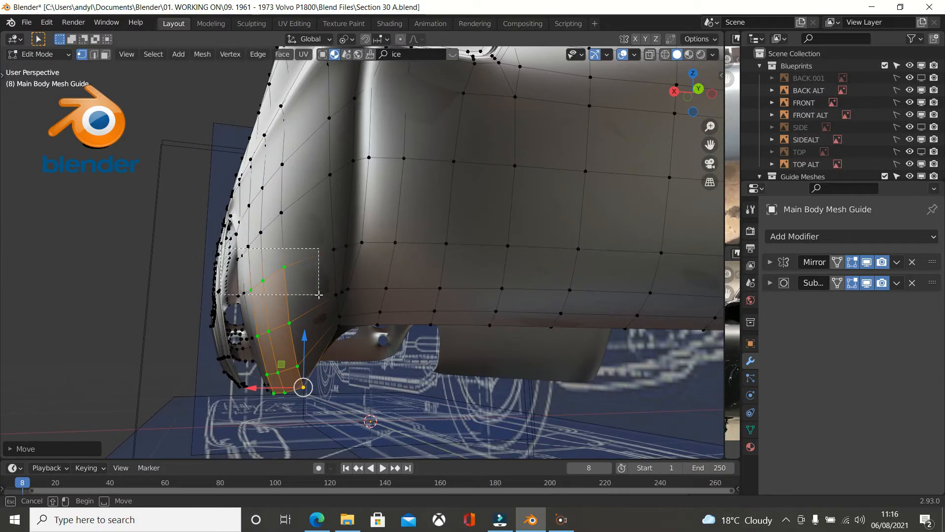
middle_drag(319, 295, 319, 294)
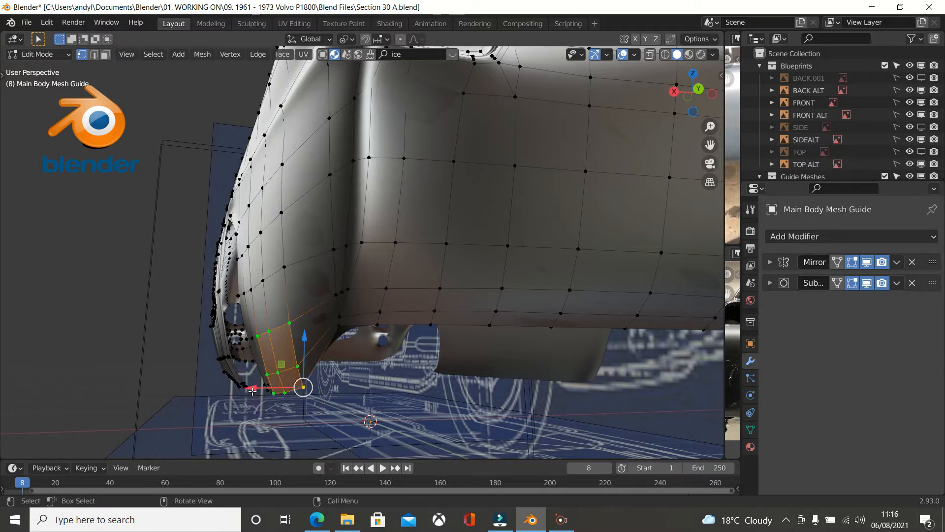
drag(252, 390, 256, 391)
Deselect another row, nudge the lowest fender vertices inward along X, and check the body shape in Object Mode.
middle_drag(257, 391, 271, 318)
key(b)
shift+drag(284, 333, 315, 347)
middle_drag(258, 390, 259, 392)
drag(259, 391, 263, 391)
middle_drag(263, 391, 500, 397)
key(Tab)
key(Tab)
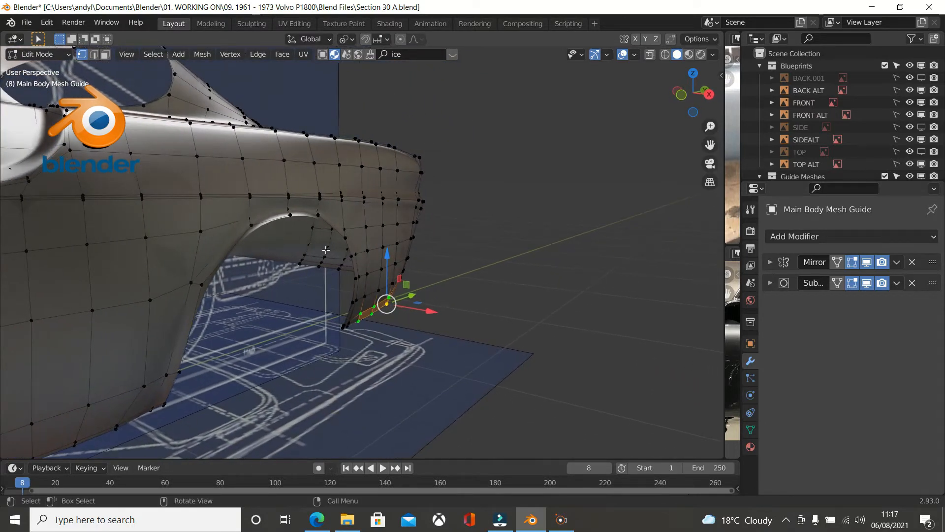
Select the vertices just above the rear wheel arch lip and move them about 0.0055 m outward along X.
scroll(320, 248, up, 1)
mouse_move(254, 238)
middle_down()
mouse_move(302, 249)
mouse_move(266, 245)
middle_up()
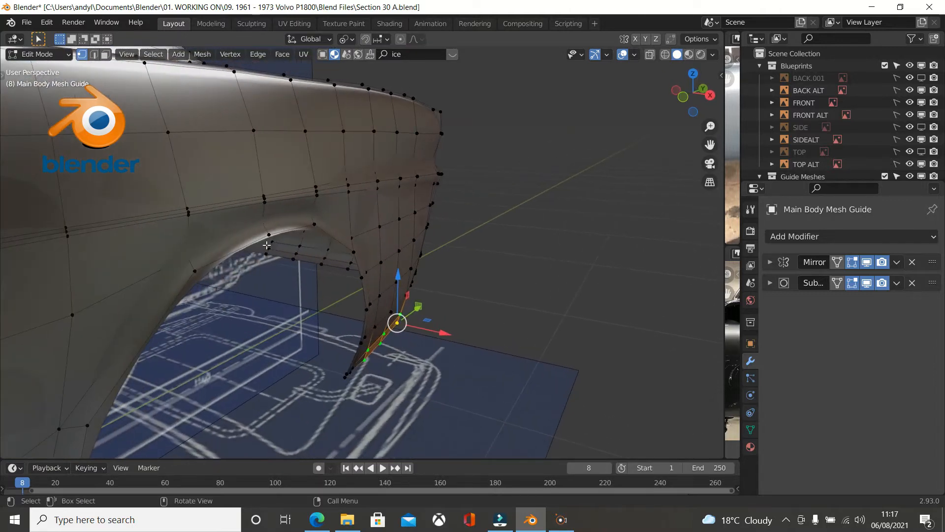
click(195, 257)
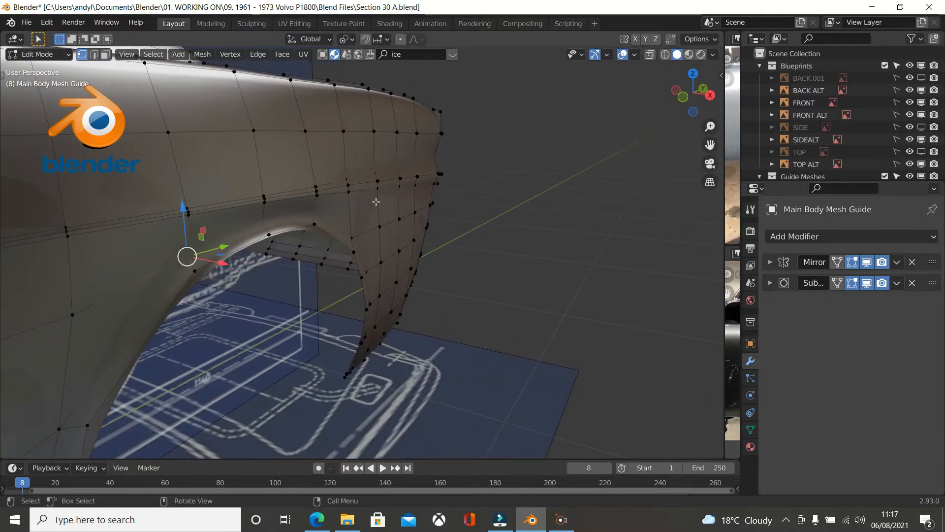
ctrl+click(316, 216)
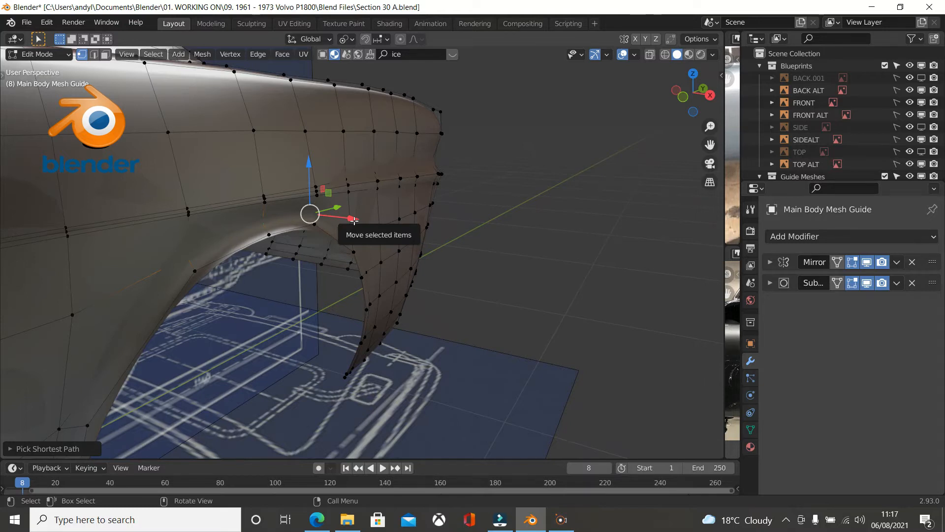
drag(354, 220, 359, 221)
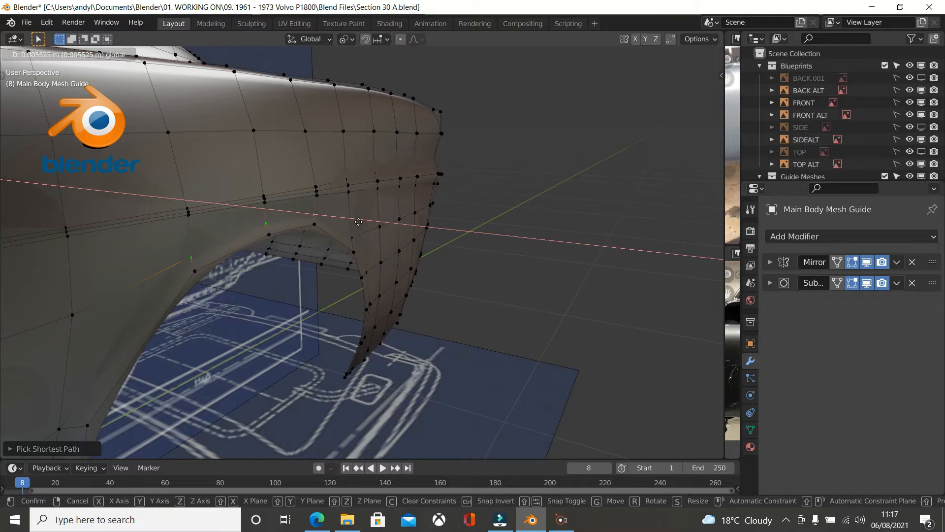
drag(359, 221, 359, 221)
Switch to Object Mode and change the MatCap to the glossy red sphere with a white highlight to review the body's reflections.
middle_drag(359, 221, 211, 255)
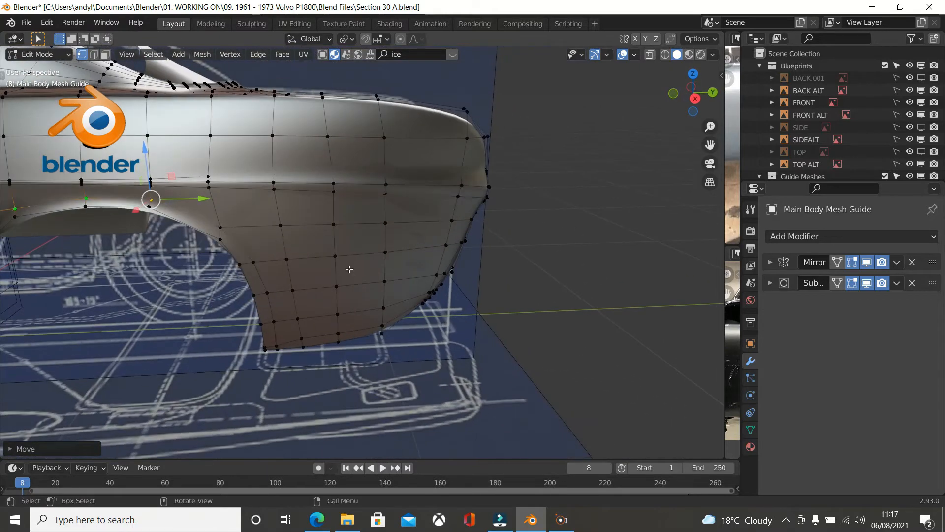
scroll(497, 285, down, 1)
key(Tab)
middle_drag(509, 270, 360, 249)
middle_drag(296, 256, 404, 266)
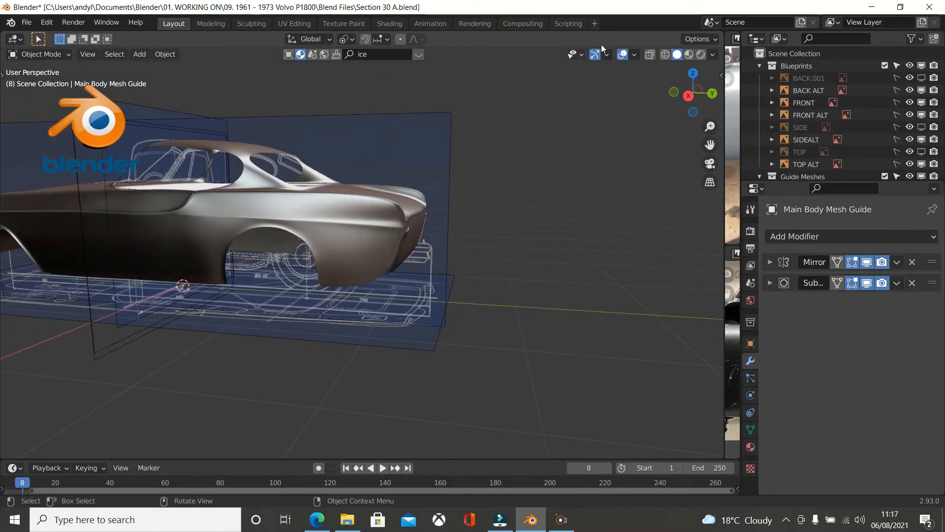
click(713, 54)
click(704, 140)
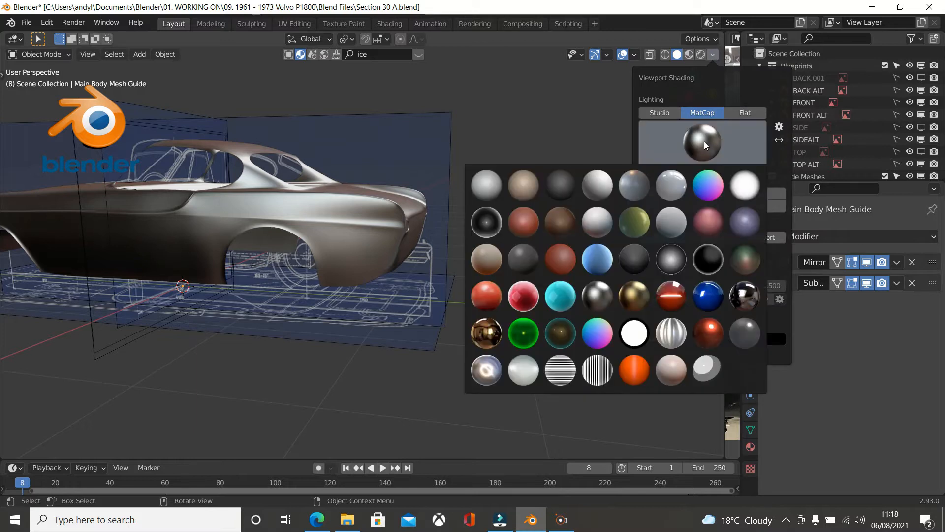
click(676, 306)
mouse_move(536, 288)
middle_down()
mouse_move(365, 284)
mouse_move(300, 168)
mouse_move(332, 197)
mouse_move(324, 183)
mouse_move(171, 213)
middle_up()
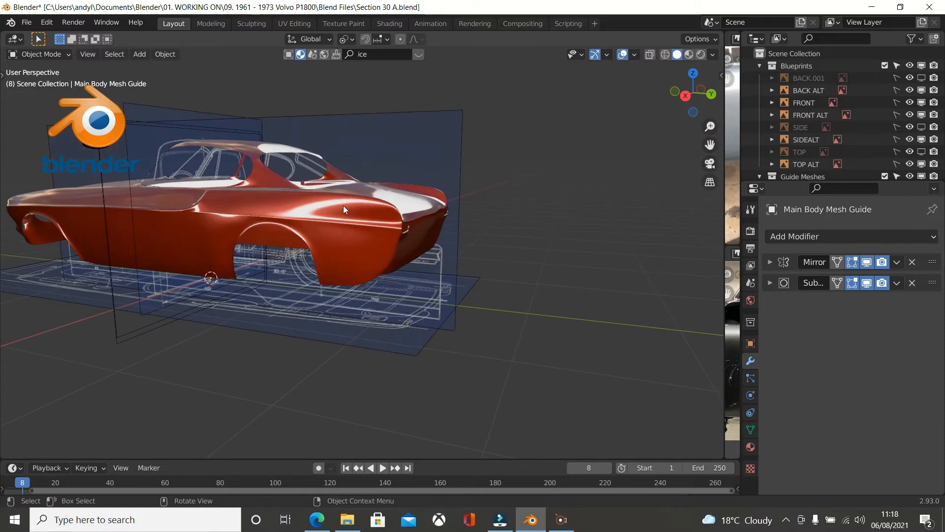
In Edit Mode, select the row of vertices running along the rear fender above the crease line, from behind the door to the tail.
key(Tab)
middle_drag(344, 205, 394, 215)
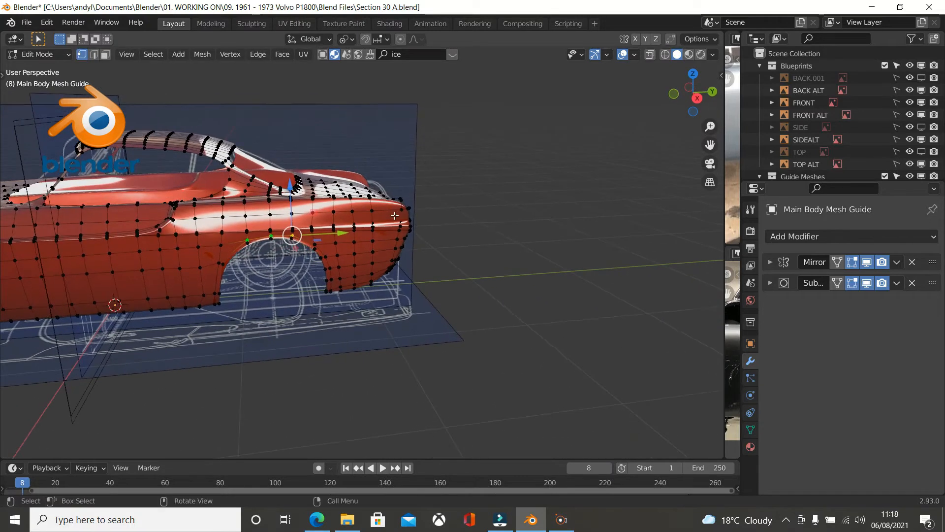
click(196, 219)
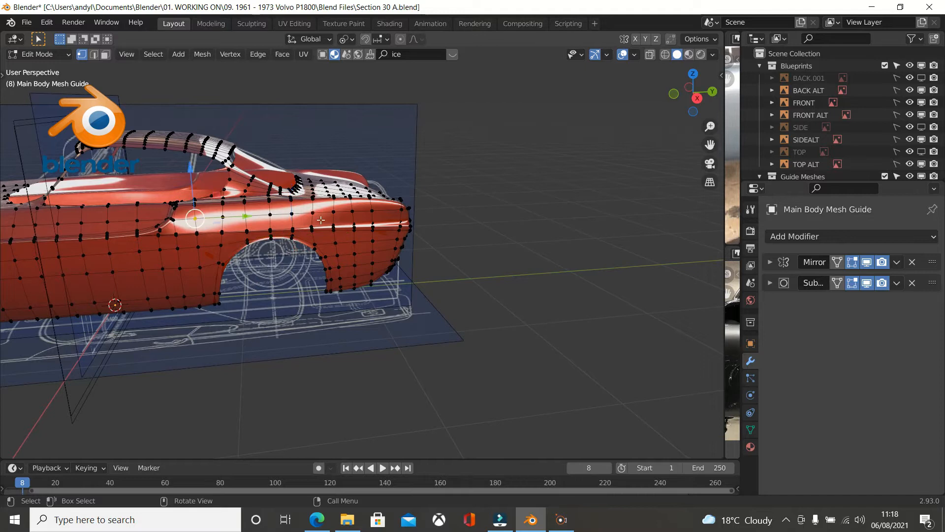
ctrl+click(354, 213)
ctrl+click(374, 226)
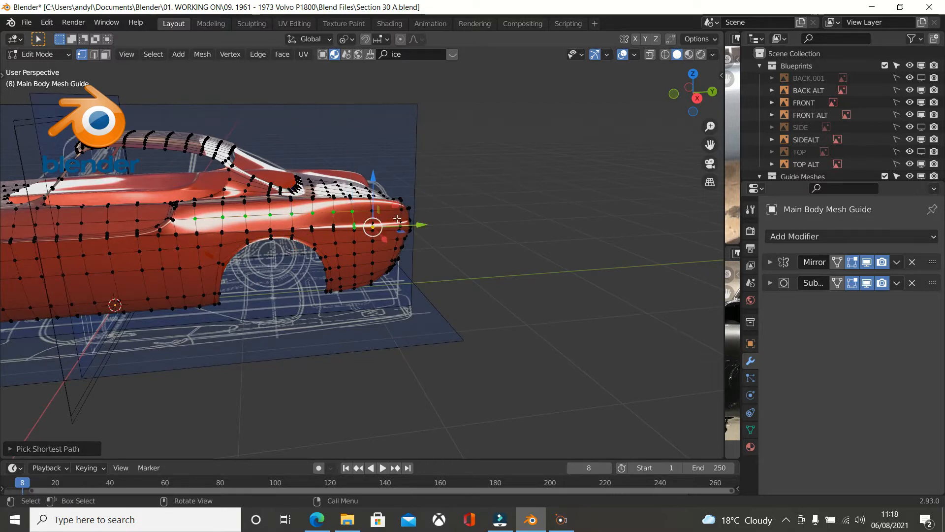
ctrl+click(399, 211)
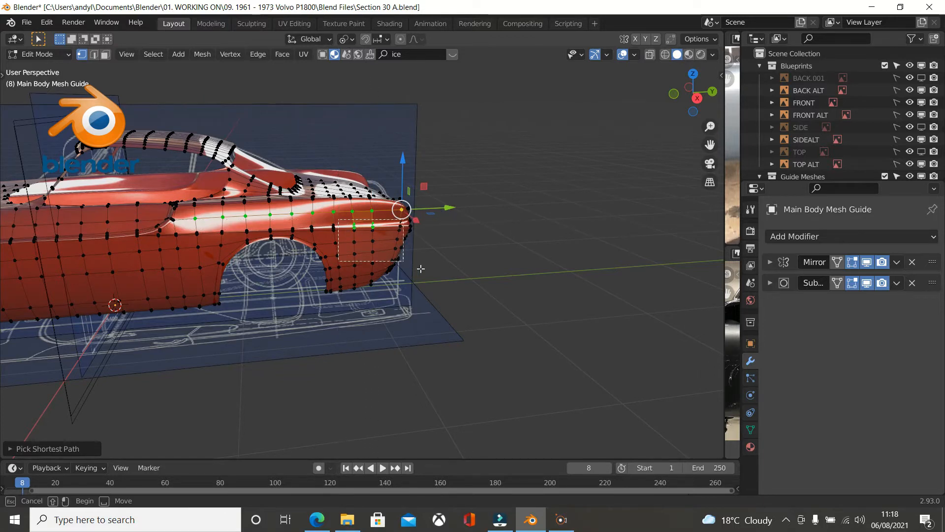
key(ctrl+z)
From the top view, isolate the selected fender row by hiding all other vertices, and select the whole remaining row.
middle_drag(402, 260, 468, 248)
key(KP_7)
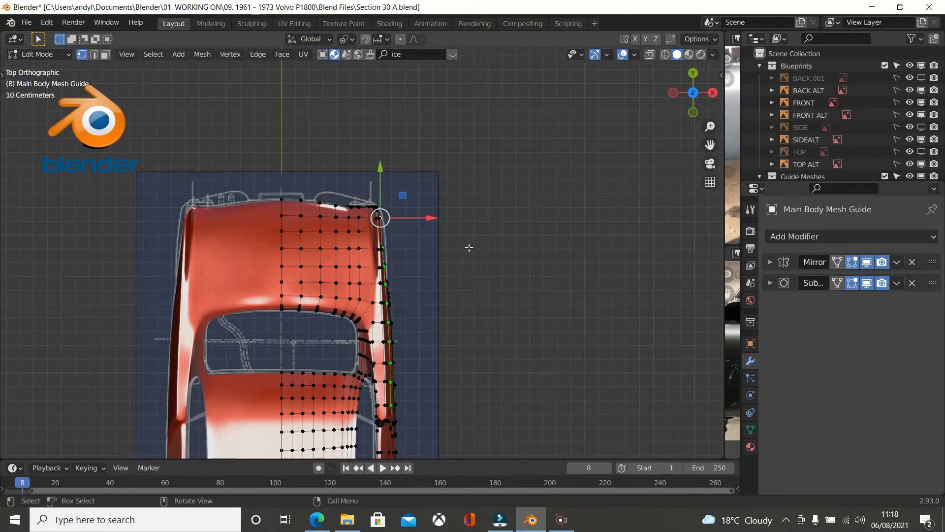
scroll(469, 248, up, 3)
shift+middle_drag(467, 247, 475, 167)
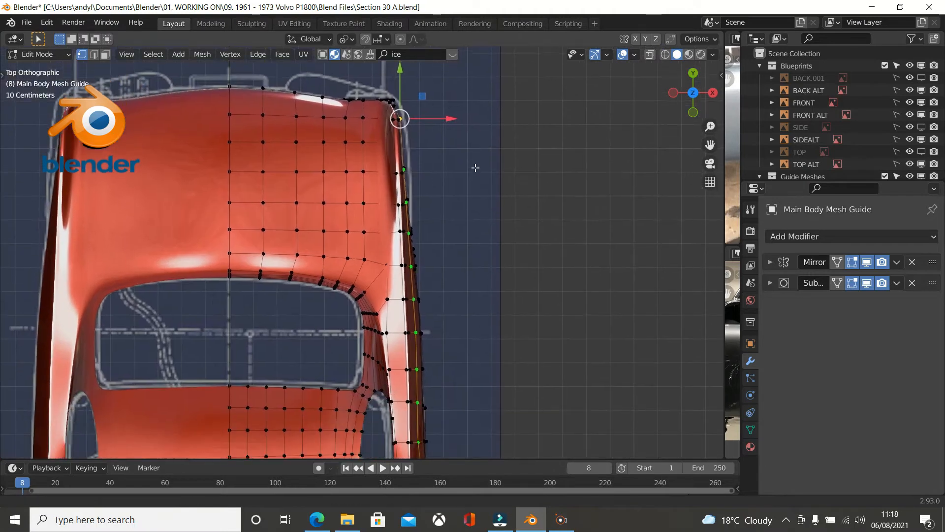
scroll(475, 167, up, 3)
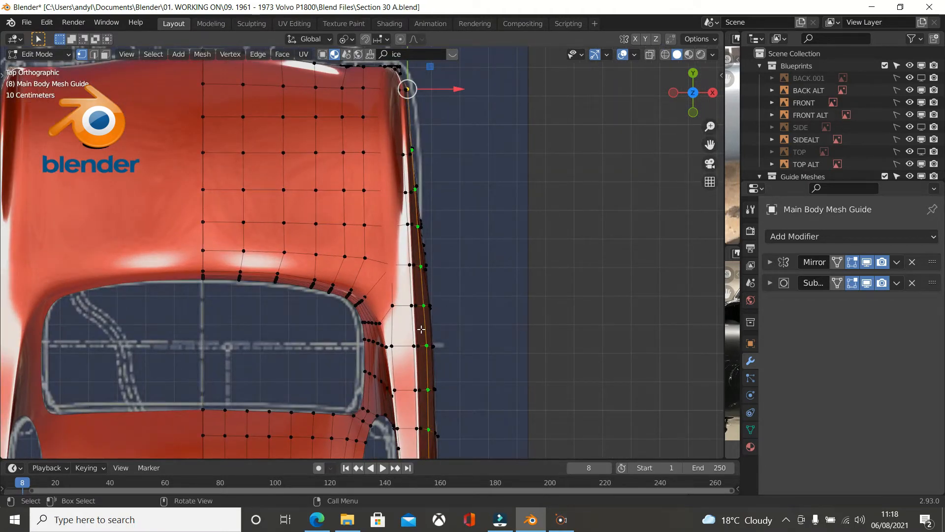
scroll(422, 435, down, 1)
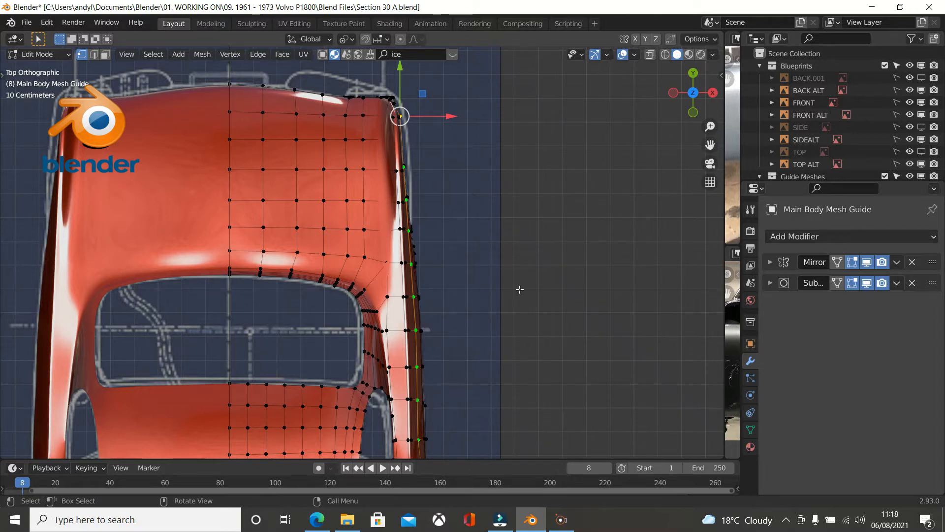
scroll(519, 290, down, 2)
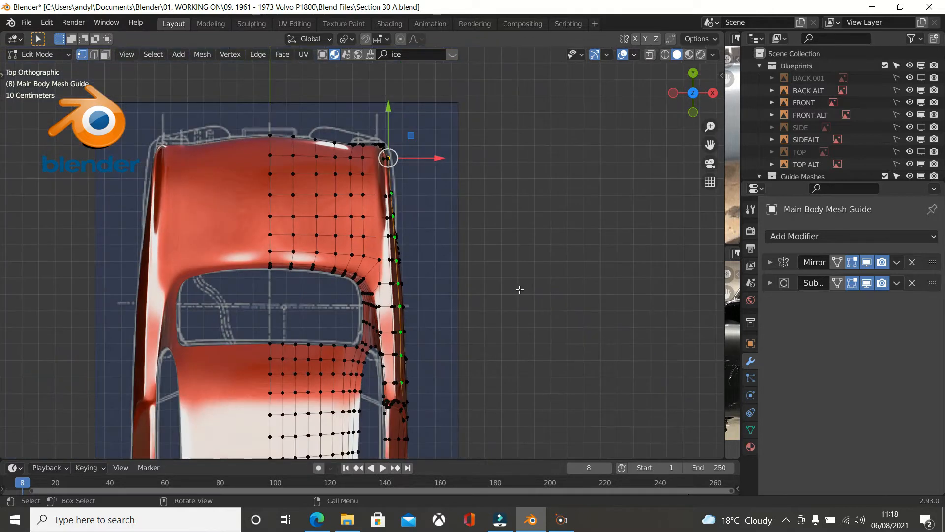
key(a)
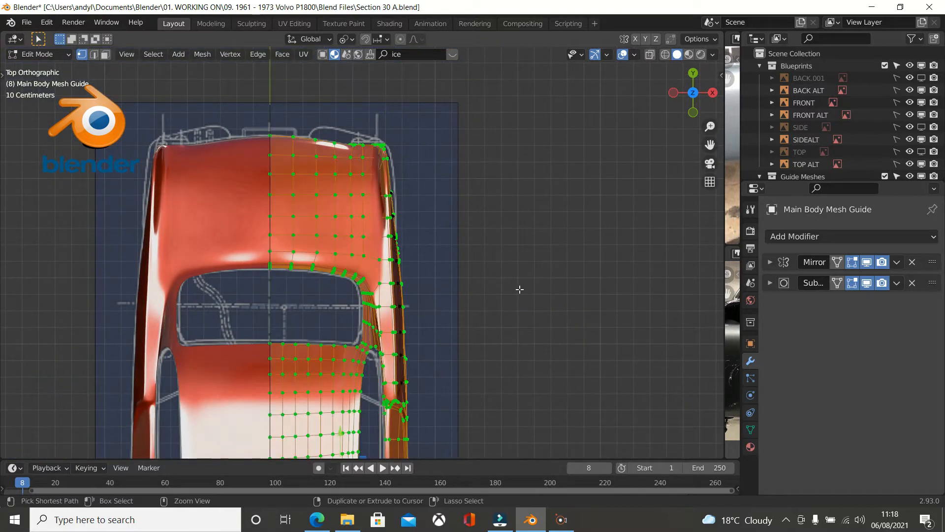
key(h)
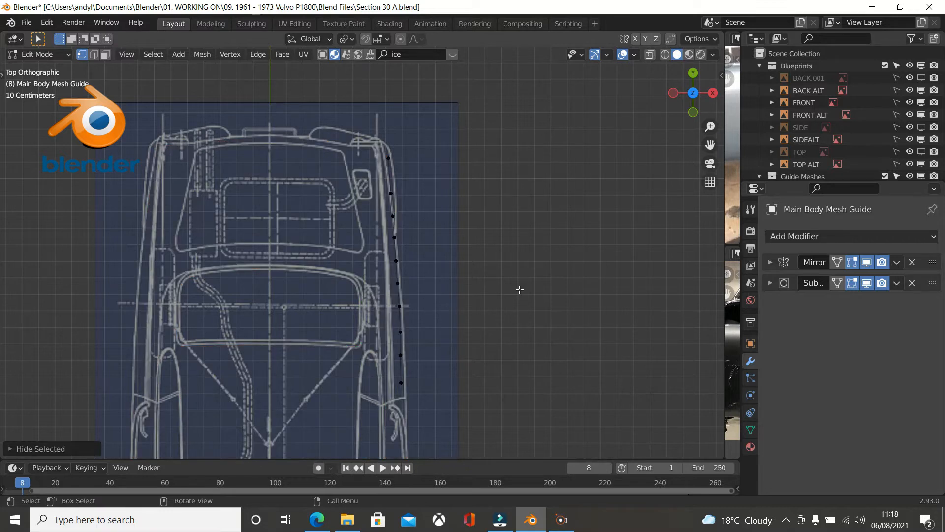
key(a)
Smooth the isolated fender row with LoopTools Relax and reveal the hidden body mesh.
scroll(520, 289, up, 2)
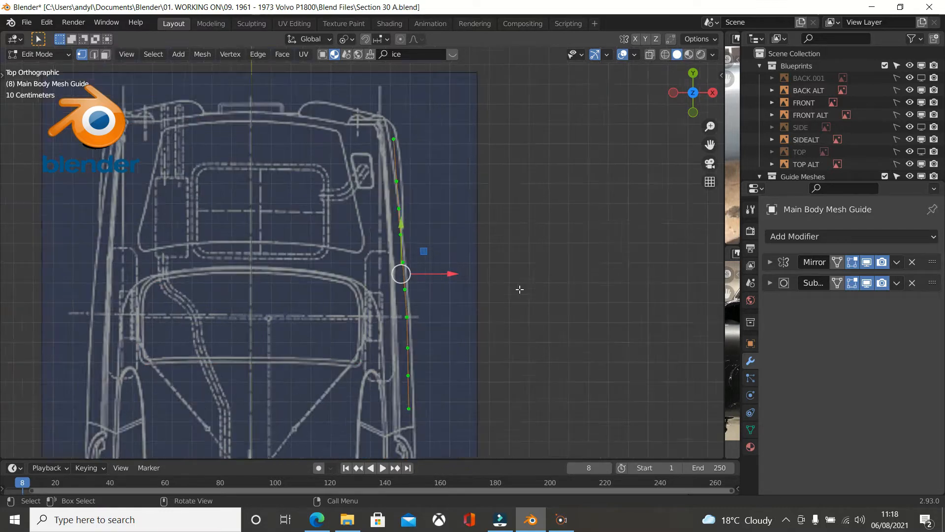
scroll(519, 285, down, 1)
right_click(577, 268)
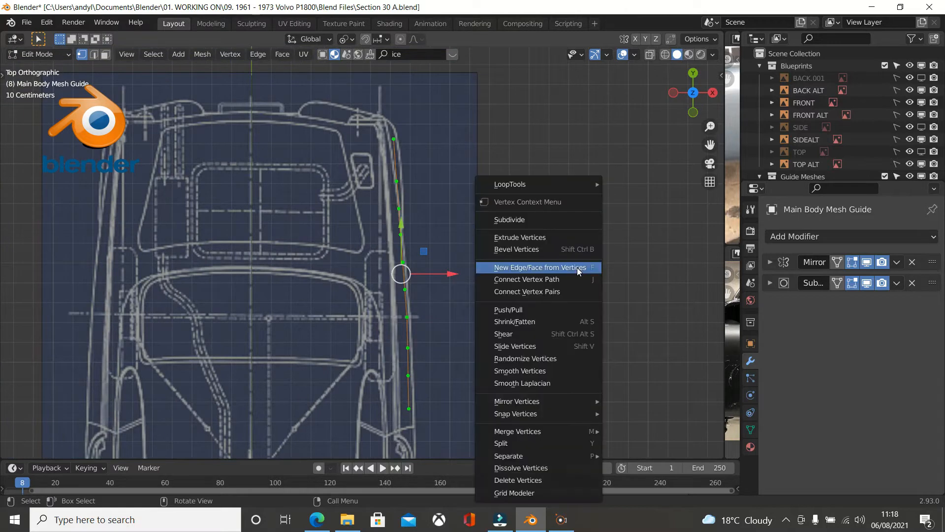
mouse_move(578, 182)
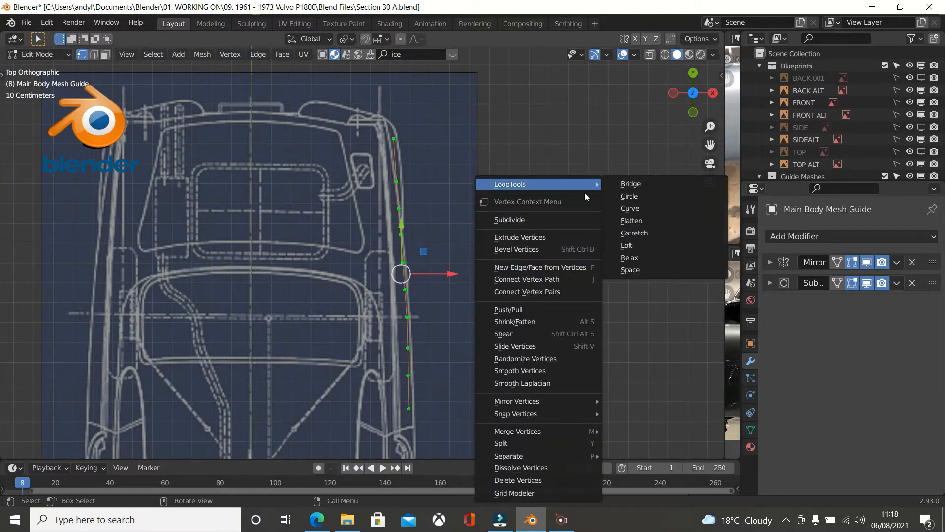
click(630, 258)
middle_drag(496, 227, 629, 281)
key(alt+h)
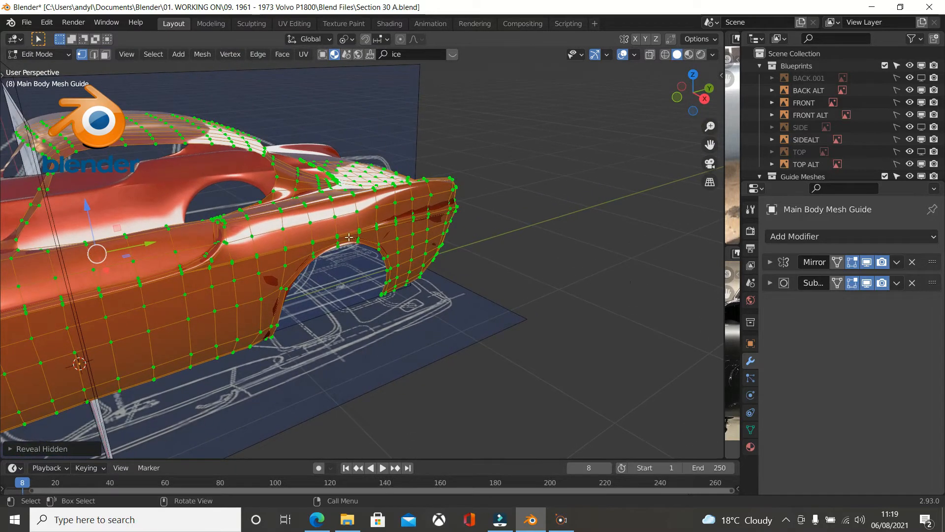
Select the stretch of the fender row above the rear wheel arch and move it slightly inward along X.
click(357, 214)
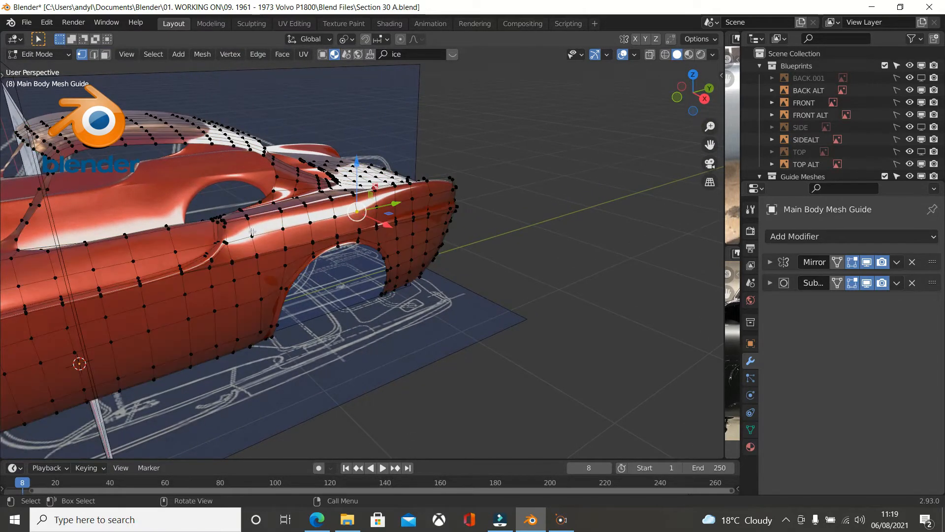
key(ctrl)
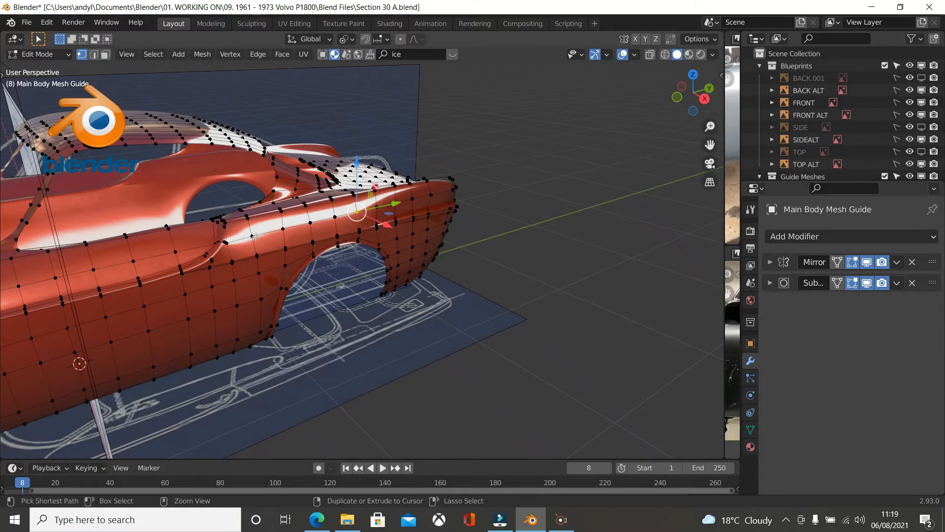
ctrl+click(286, 229)
middle_drag(286, 229, 424, 276)
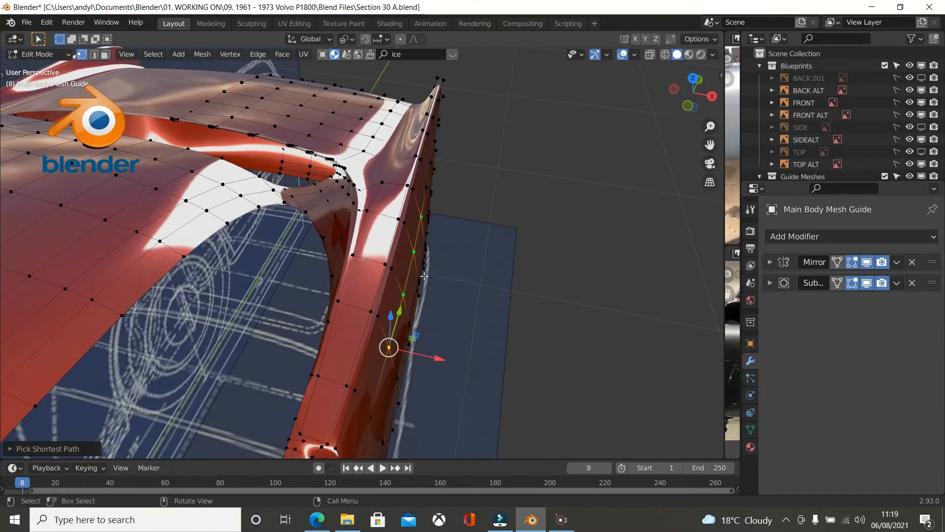
drag(430, 355, 425, 353)
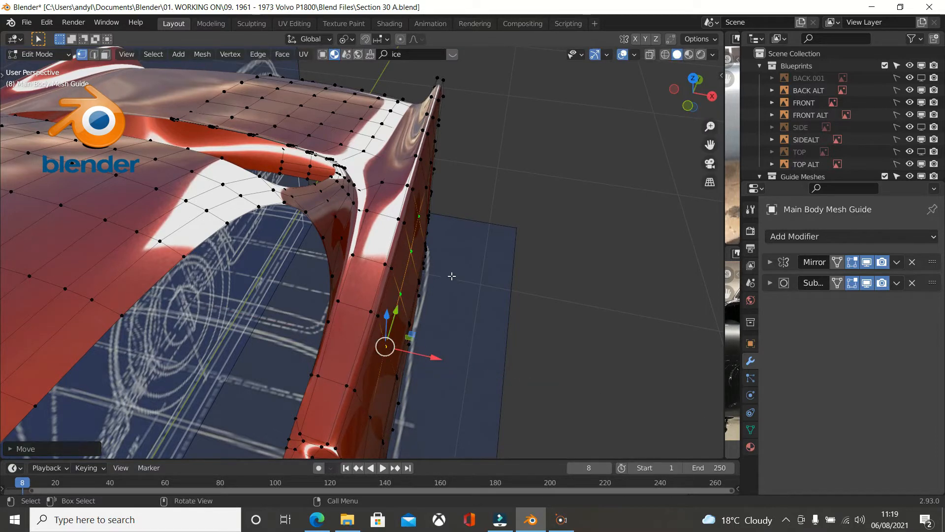
Deselect the end vertices of the fender row selection and nudge the remaining middle vertices slightly inward along X.
key(b)
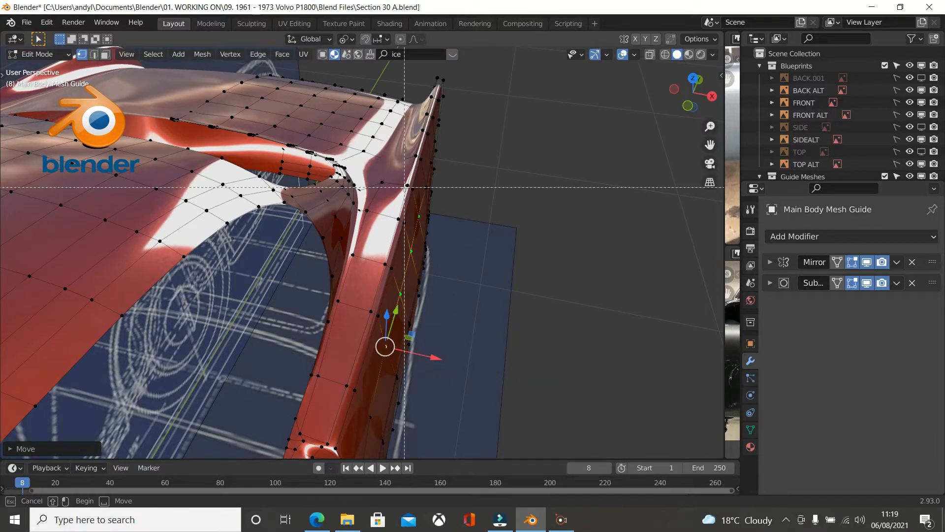
middle_drag(405, 187, 450, 250)
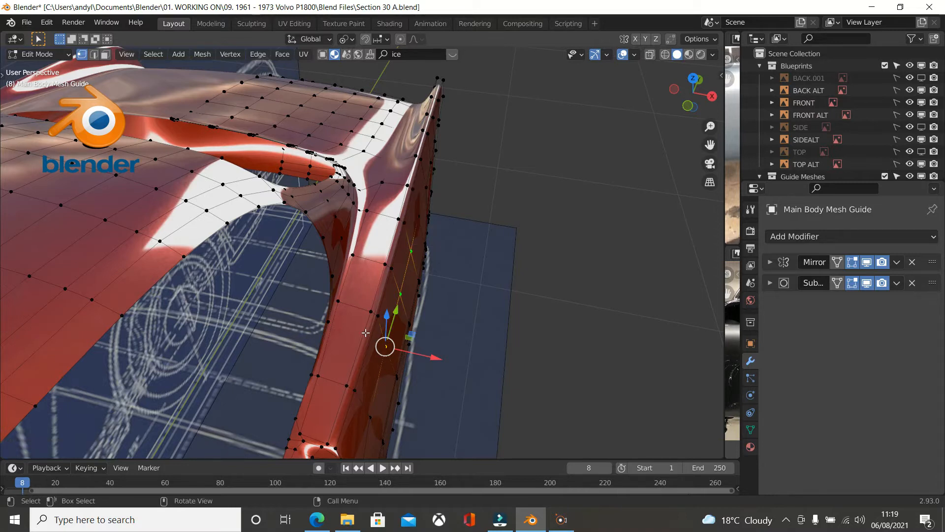
key(b)
middle_drag(365, 332, 427, 388)
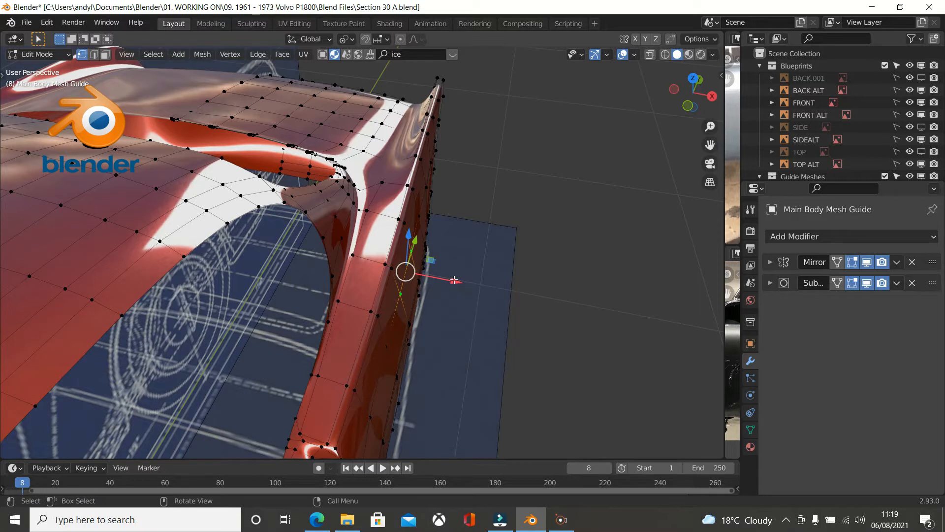
key(alt+a)
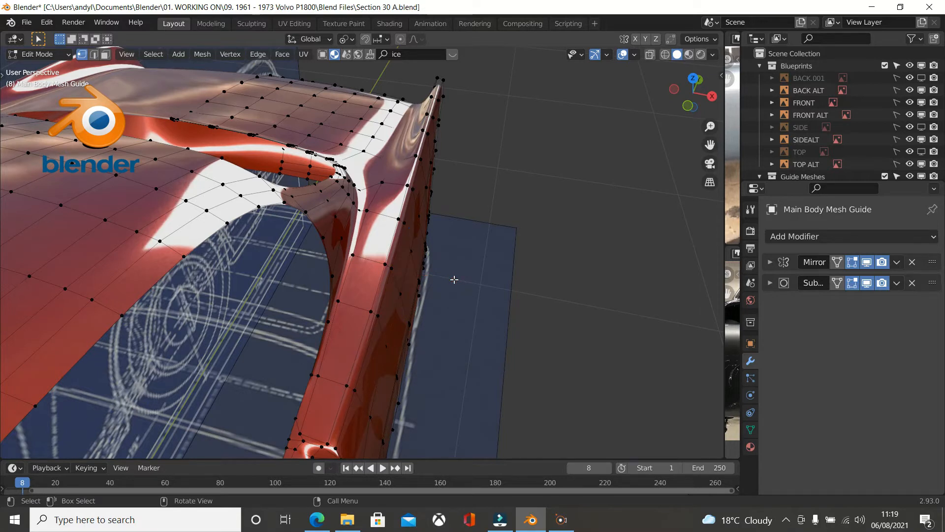
key(ctrl+z)
drag(453, 285, 451, 283)
middle_drag(451, 283, 407, 231)
scroll(401, 217, up, 1)
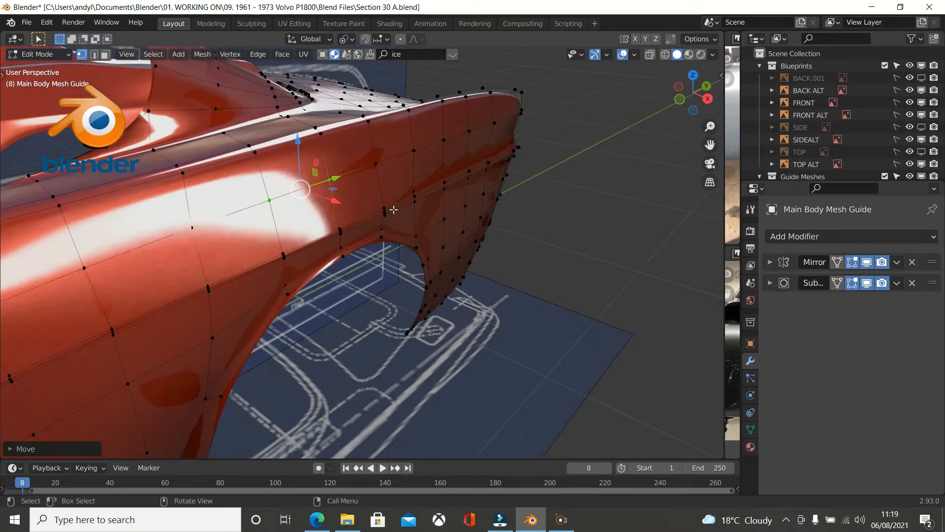
Select the crease-line vertices running above the rear wheel arch and move them slightly outward along X.
click(377, 206)
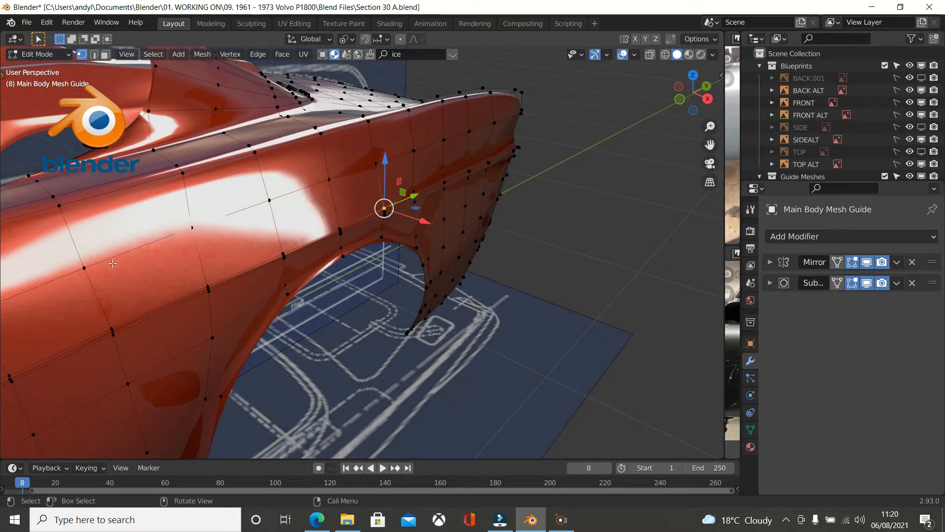
alt+click(163, 299)
middle_drag(284, 252, 369, 212)
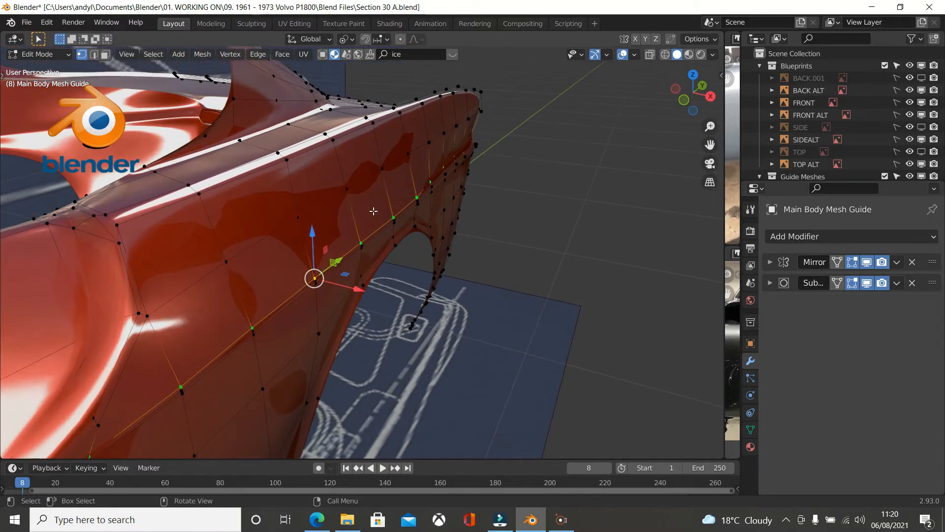
scroll(309, 256, down, 2)
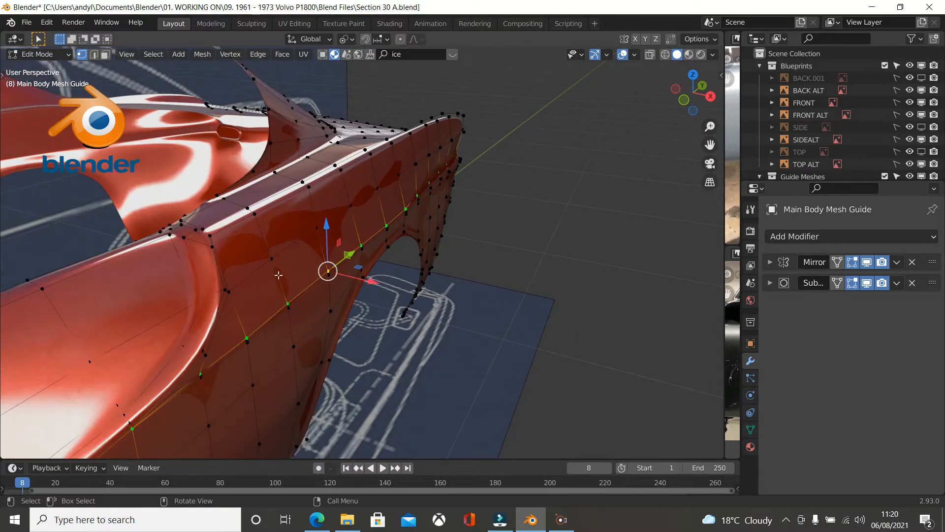
middle_drag(155, 319, 202, 305)
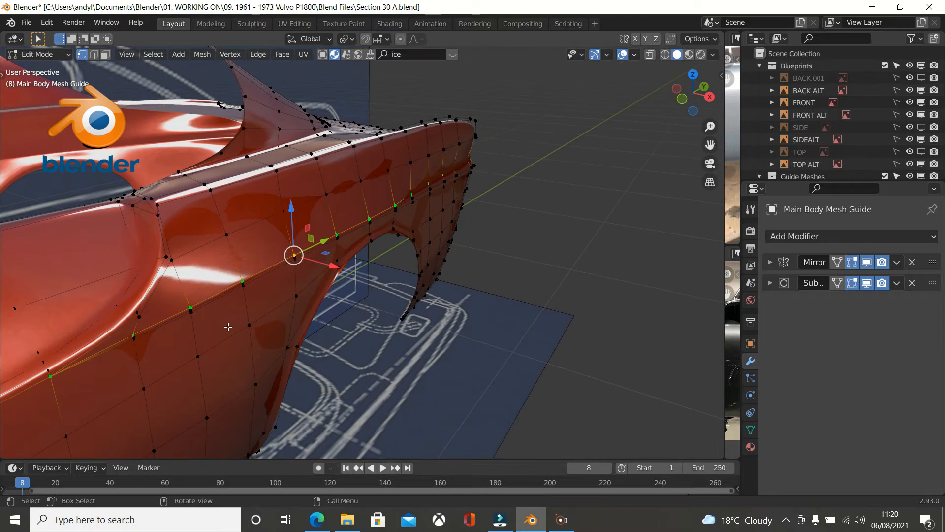
click(192, 306)
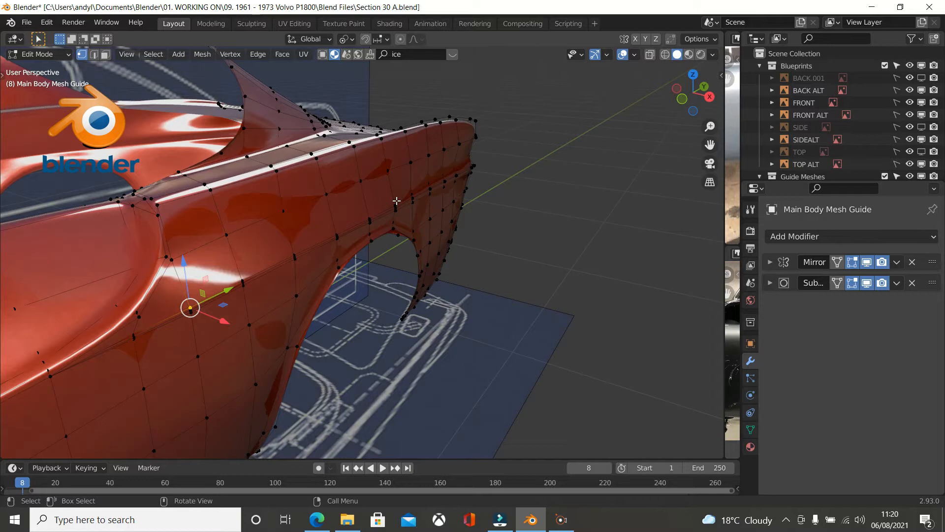
ctrl+click(396, 204)
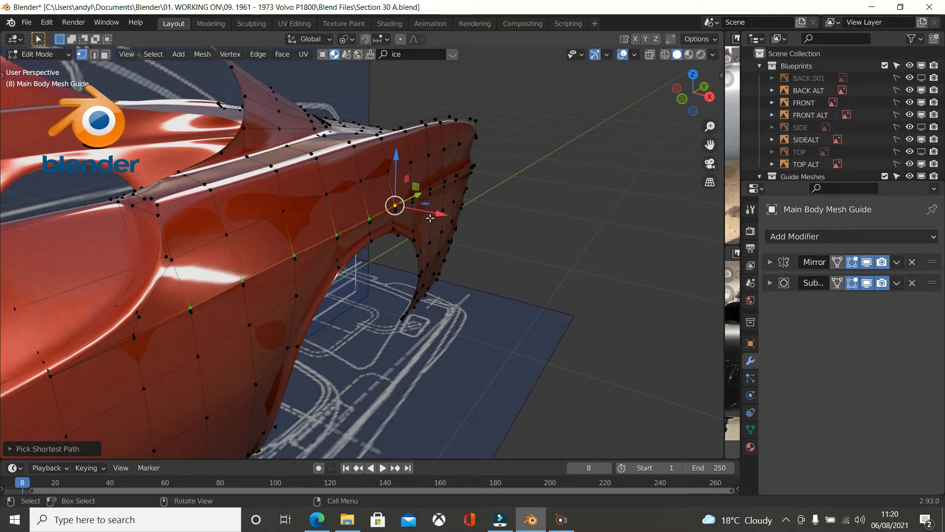
scroll(428, 217, up, 4)
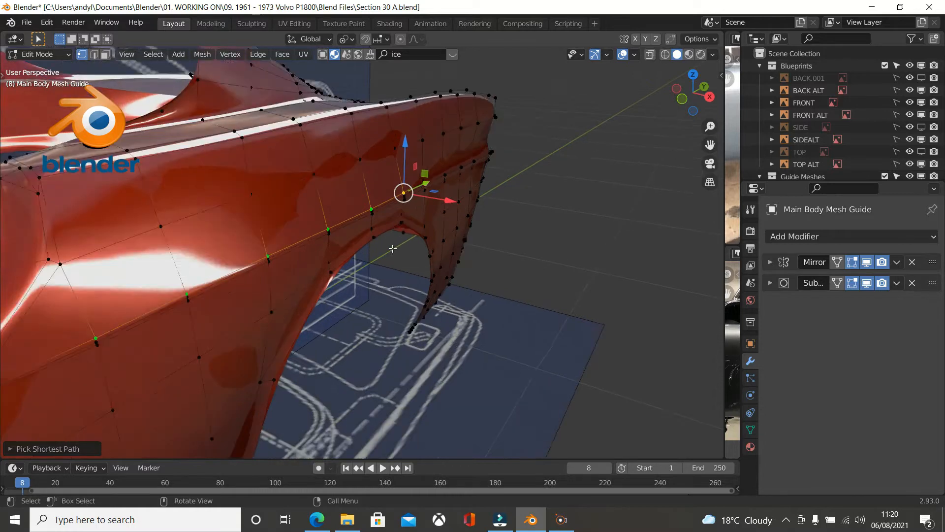
scroll(432, 230, up, 3)
scroll(433, 231, down, 5)
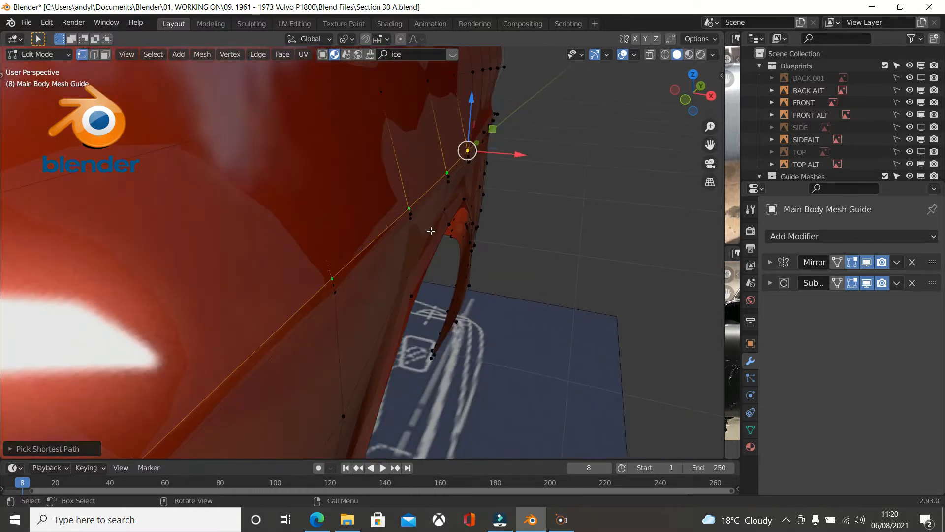
drag(463, 196, 475, 192)
scroll(433, 227, down, 2)
Select the vertex at the front end of the crease line, below the door's swept trim curve, and move it slightly outward along X.
middle_drag(426, 230, 346, 245)
shift+middle_drag(186, 255, 423, 208)
scroll(389, 197, up, 2)
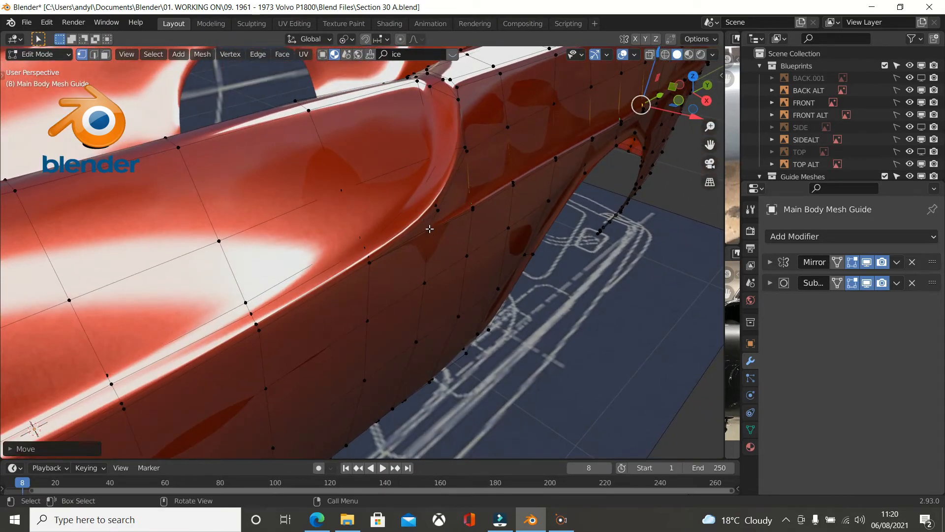
click(429, 229)
key(alt+a)
click(429, 228)
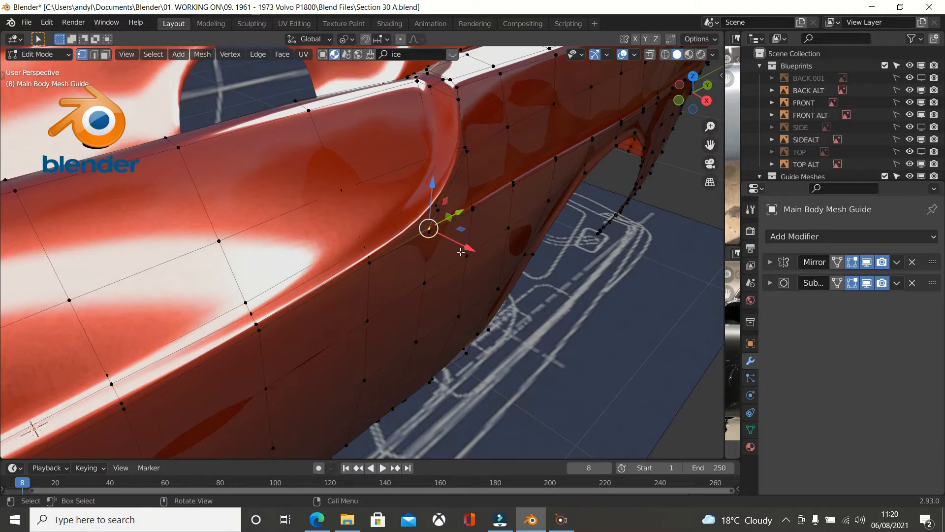
drag(467, 247, 466, 245)
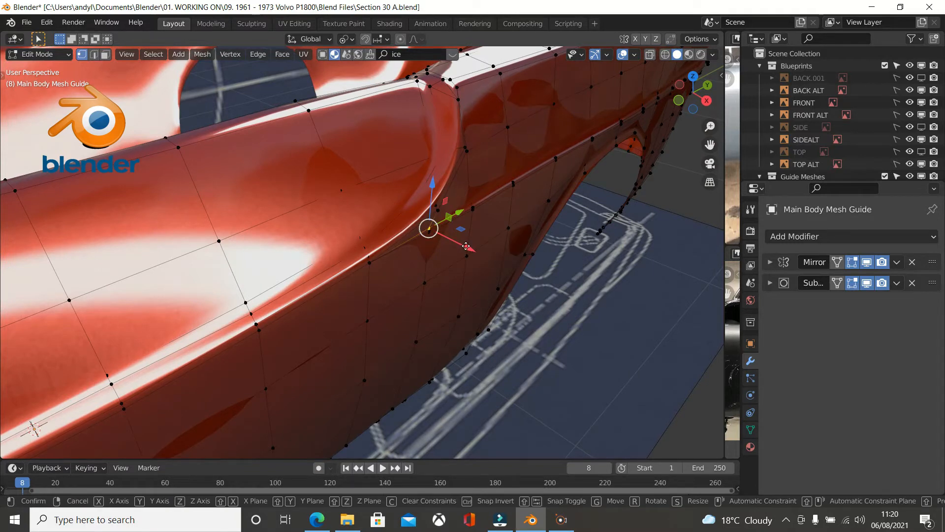
mouse_move(466, 245)
mouse_down()
mouse_move(467, 257)
mouse_move(473, 248)
mouse_up()
middle_drag(473, 248, 354, 239)
scroll(369, 239, down, 2)
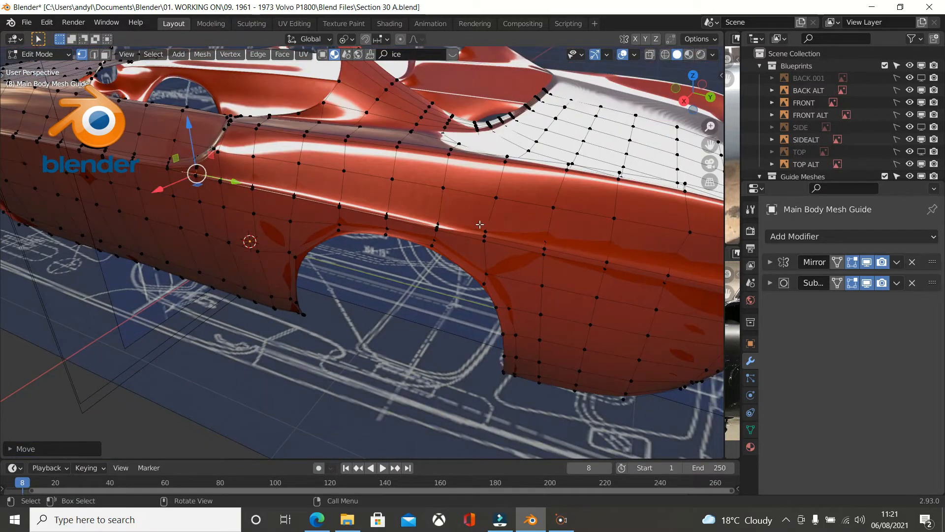
Change the viewport shading MatCap from glossy red to the dark metallic grey sphere.
scroll(452, 222, up, 2)
middle_drag(455, 222, 478, 234)
scroll(478, 234, down, 2)
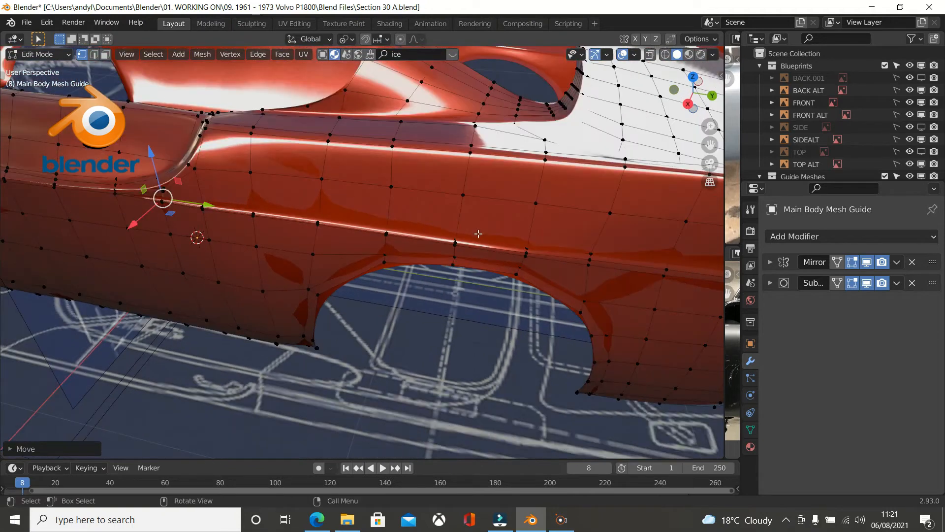
click(527, 248)
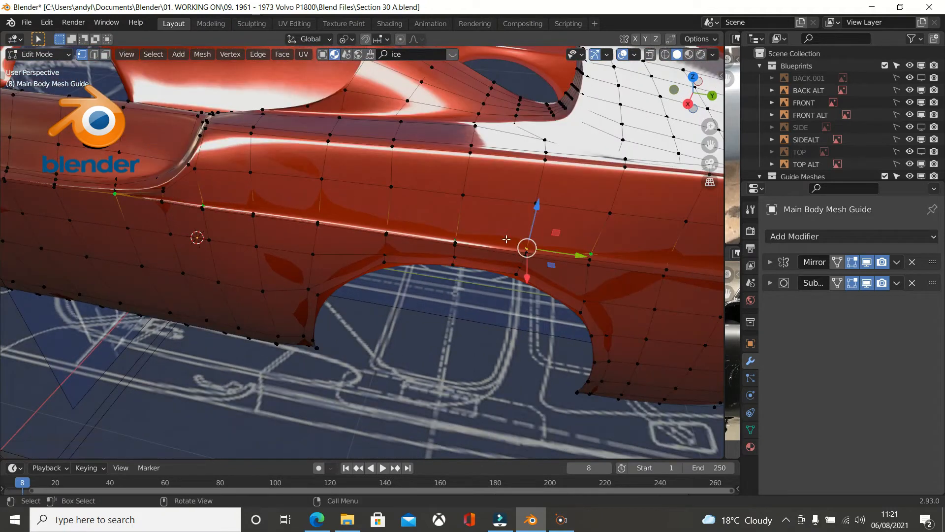
click(713, 54)
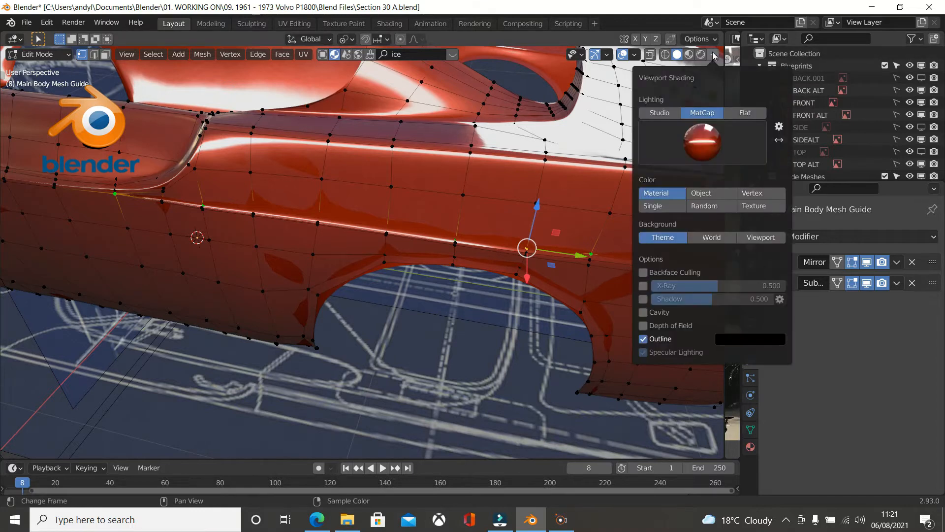
click(704, 141)
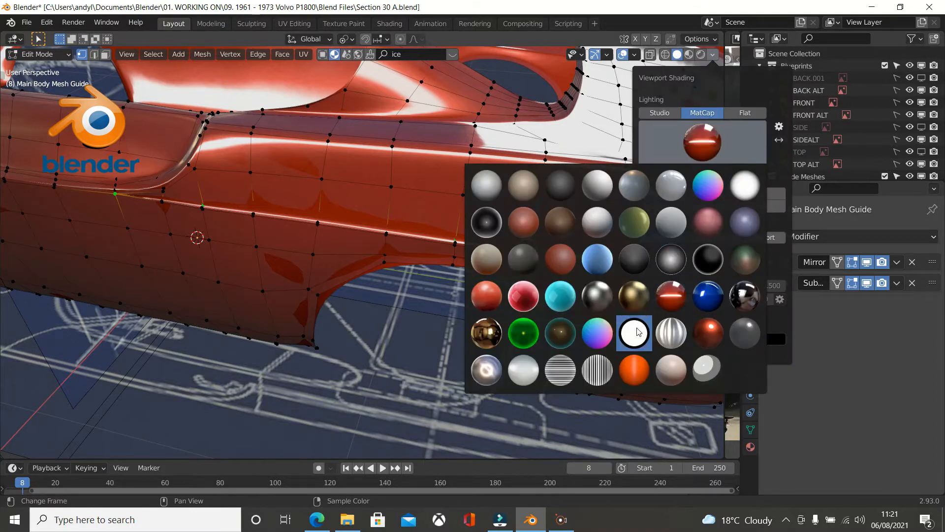
click(601, 300)
middle_drag(500, 232, 418, 209)
middle_drag(263, 160, 384, 169)
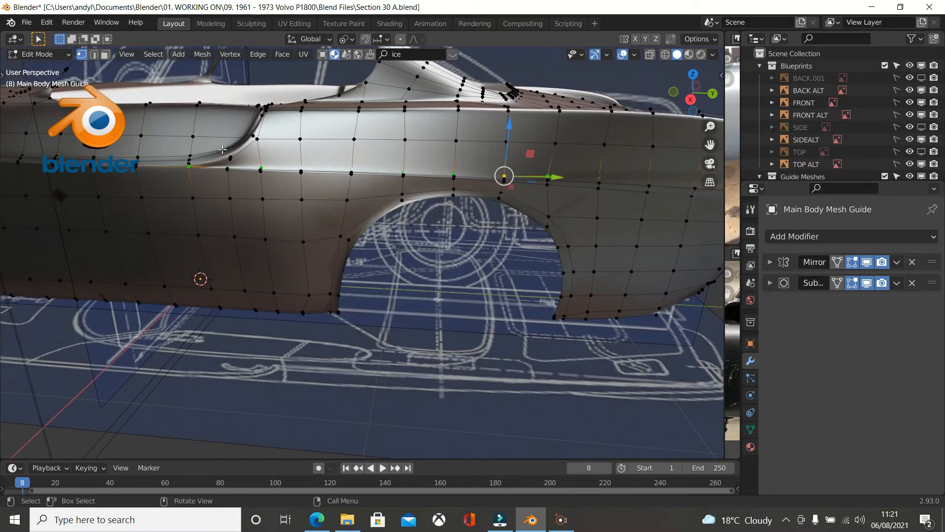
Select the upper crease-line row from the trim curve's end to above the rear wheel arch and smooth it with LoopTools Relax.
click(269, 163)
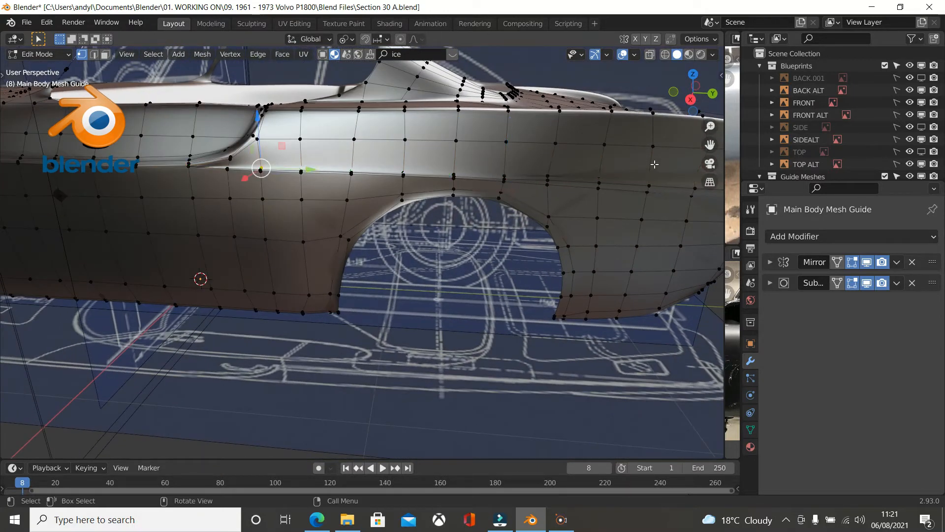
ctrl+click(545, 169)
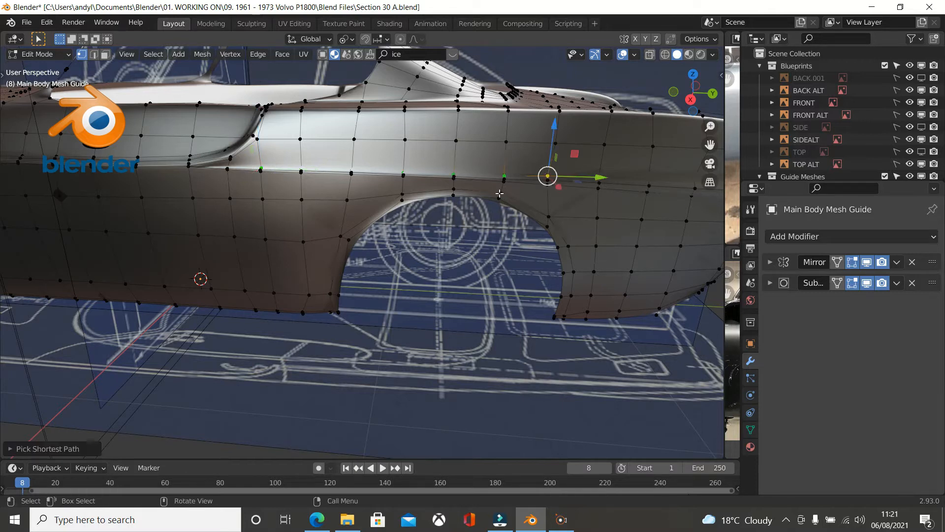
right_click(190, 287)
mouse_move(184, 187)
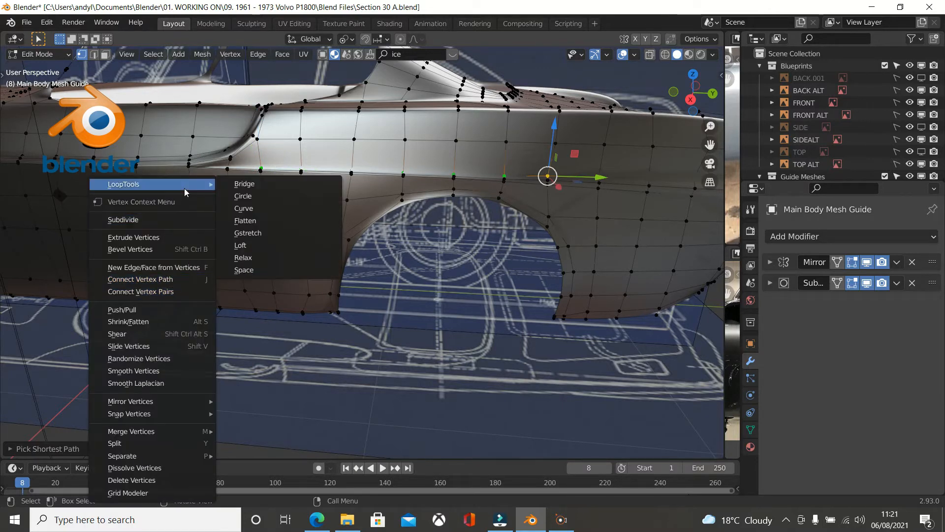
click(248, 257)
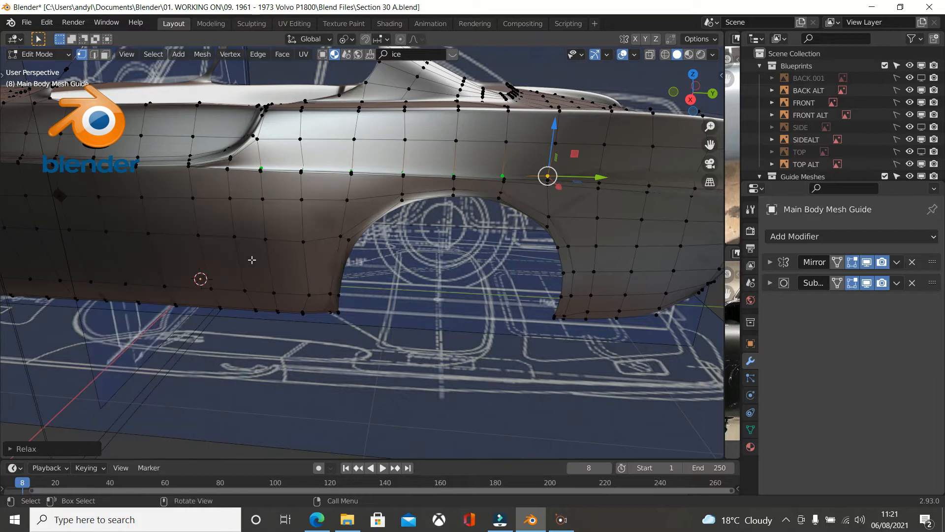
Select the middle crease-line row over the same stretch above the rear wheel arch and smooth it with LoopTools Relax.
scroll(264, 180, up, 1)
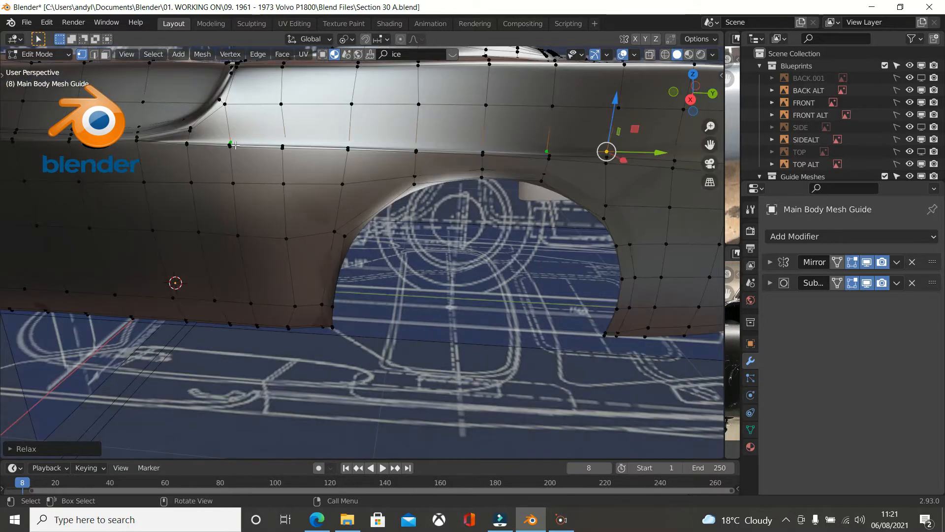
scroll(236, 145, up, 2)
scroll(236, 144, up, 1)
scroll(296, 221, up, 2)
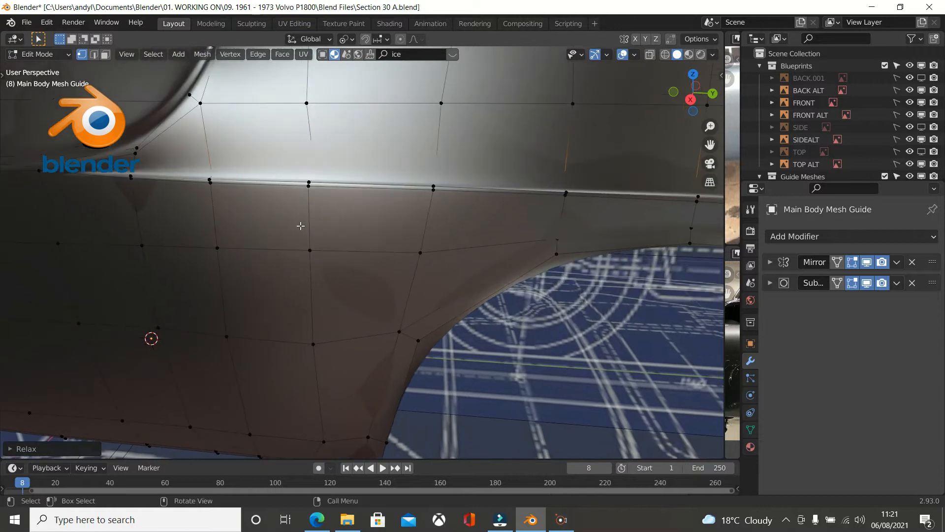
click(210, 180)
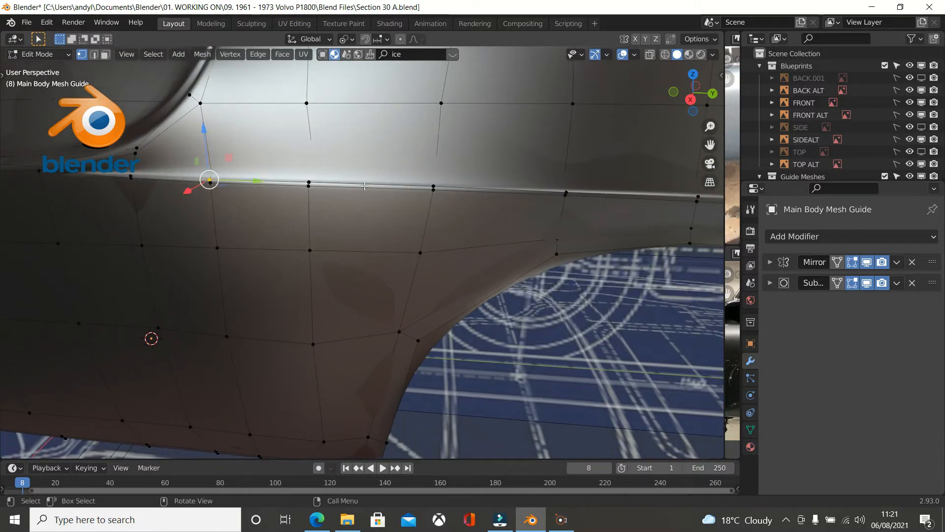
scroll(207, 182, down, 3)
scroll(491, 202, down, 1)
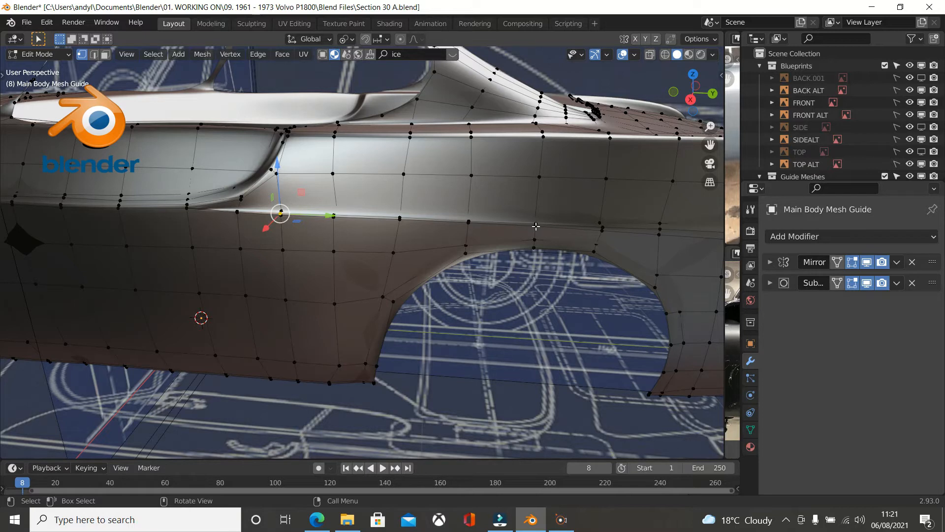
ctrl+click(598, 224)
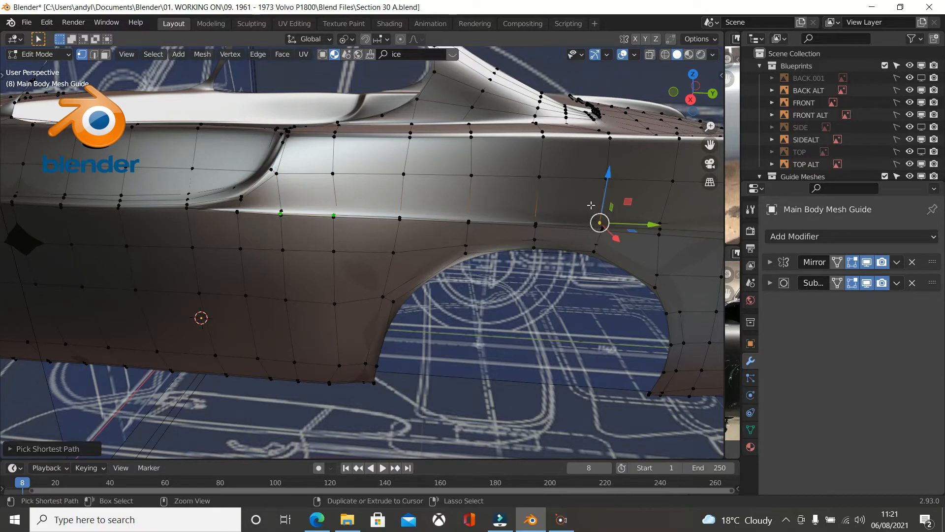
key(ctrl+z)
ctrl+click(599, 226)
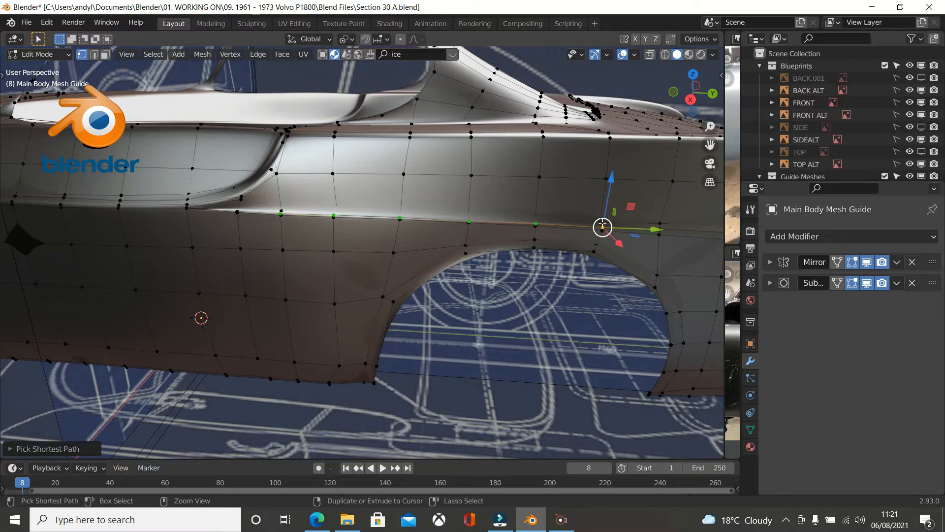
right_click(227, 298)
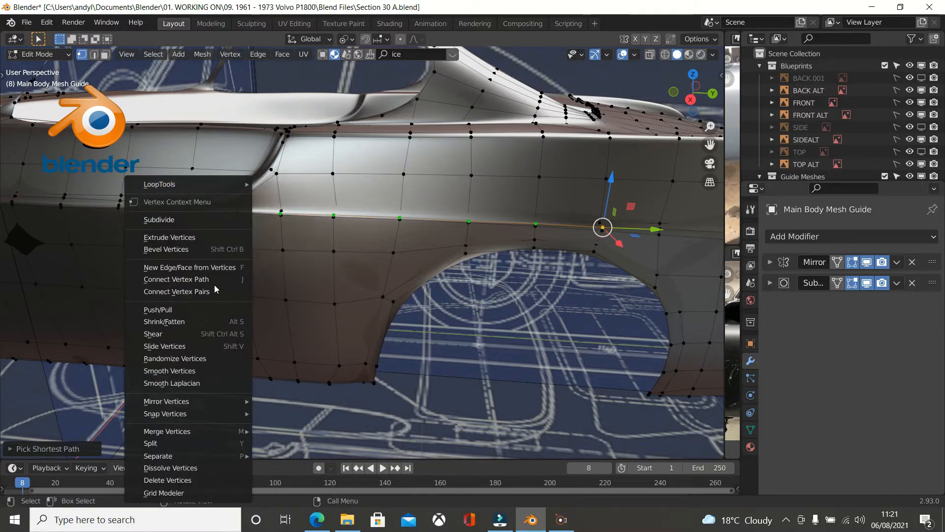
mouse_move(231, 184)
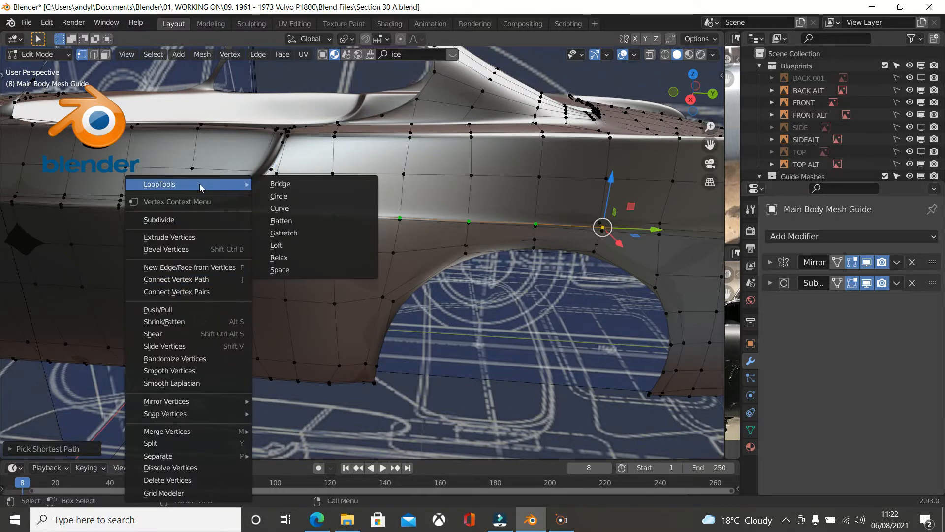
click(289, 257)
Select the lowest crease-line row up to the rear wheel arch's far side and smooth it with LoopTools Relax.
scroll(352, 201, up, 2)
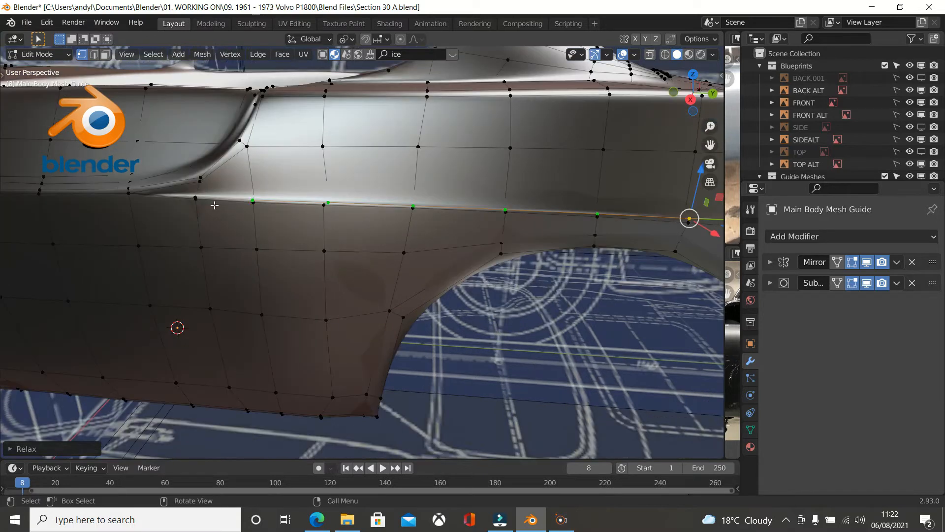
click(250, 211)
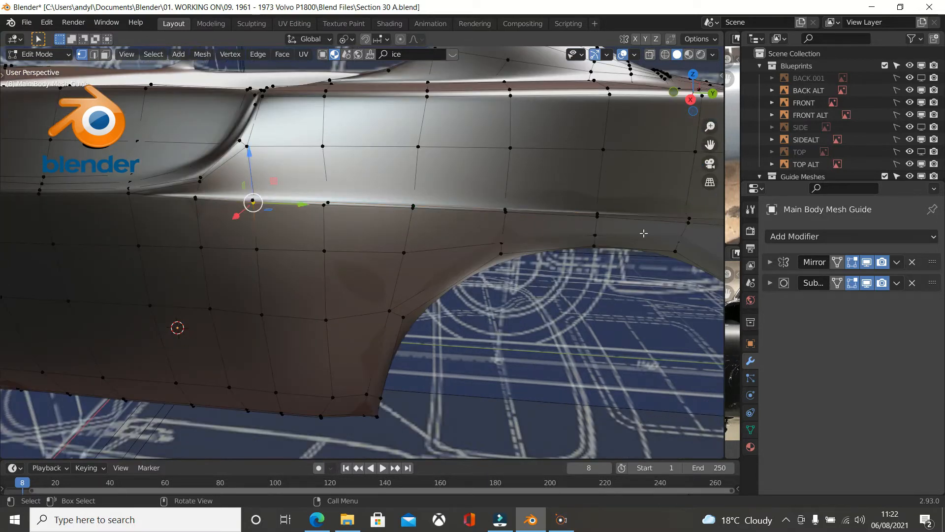
scroll(644, 233, down, 2)
ctrl+click(606, 237)
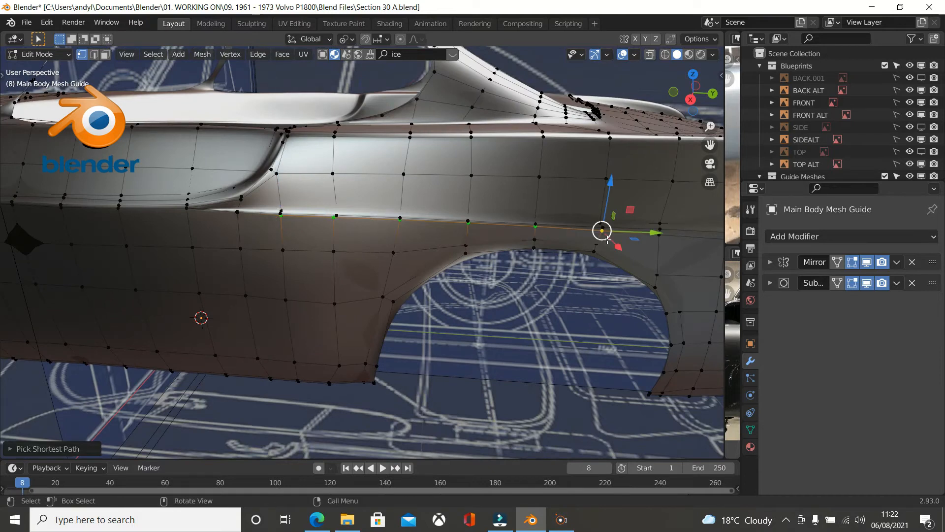
right_click(478, 351)
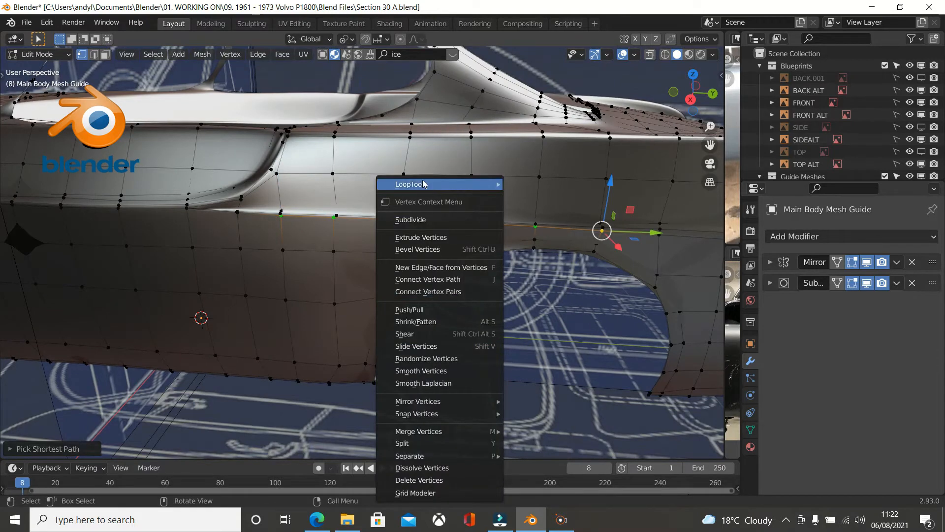
mouse_move(488, 184)
click(554, 257)
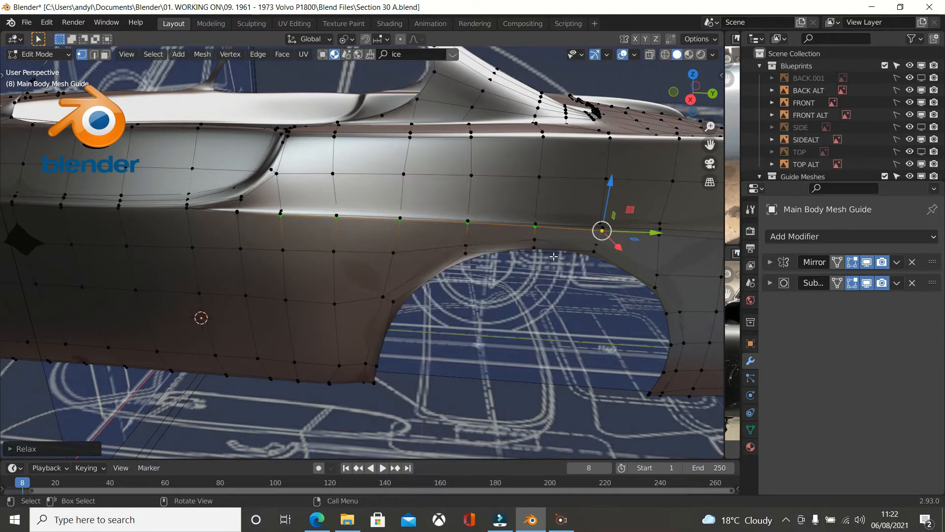
Select the lower-side vertex two columns ahead of the rear wheel arch edge and nudge it slightly inward along X.
scroll(554, 256, down, 1)
scroll(459, 247, down, 4)
middle_drag(464, 249, 374, 275)
scroll(334, 278, up, 2)
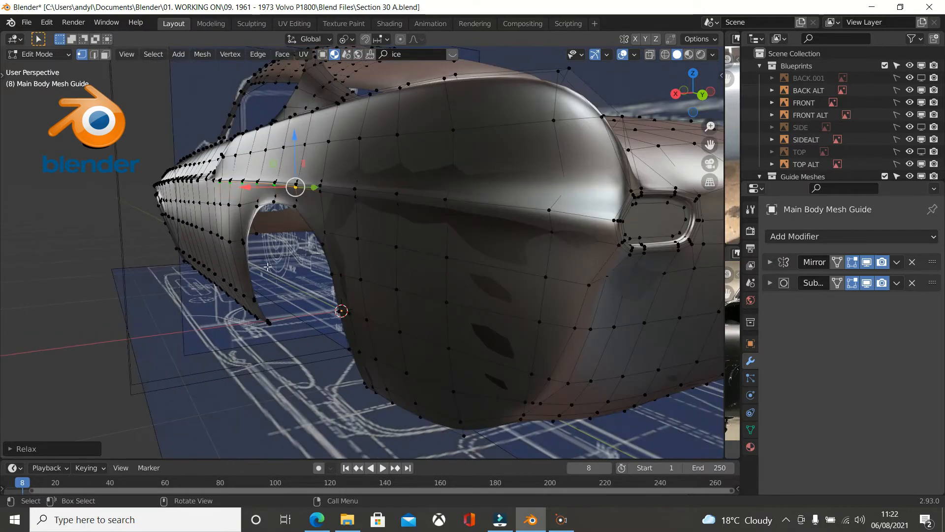
scroll(234, 235, up, 2)
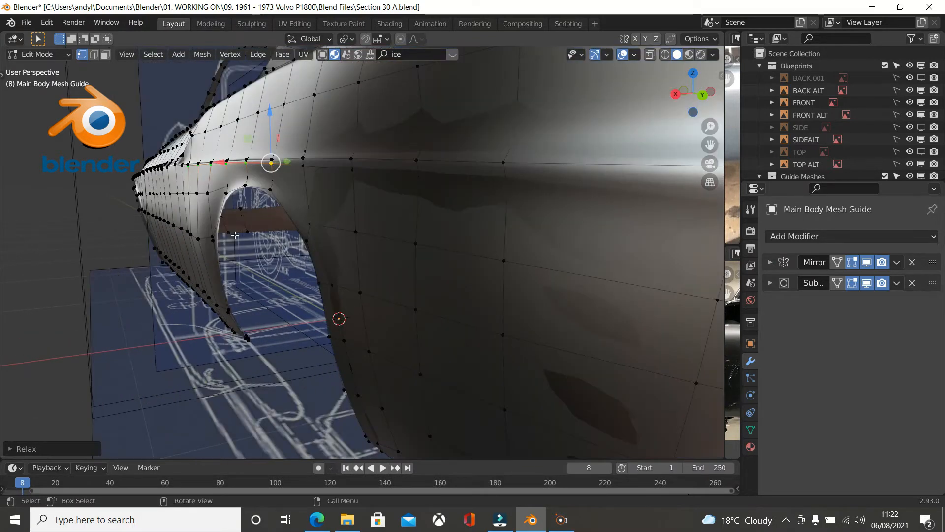
click(196, 235)
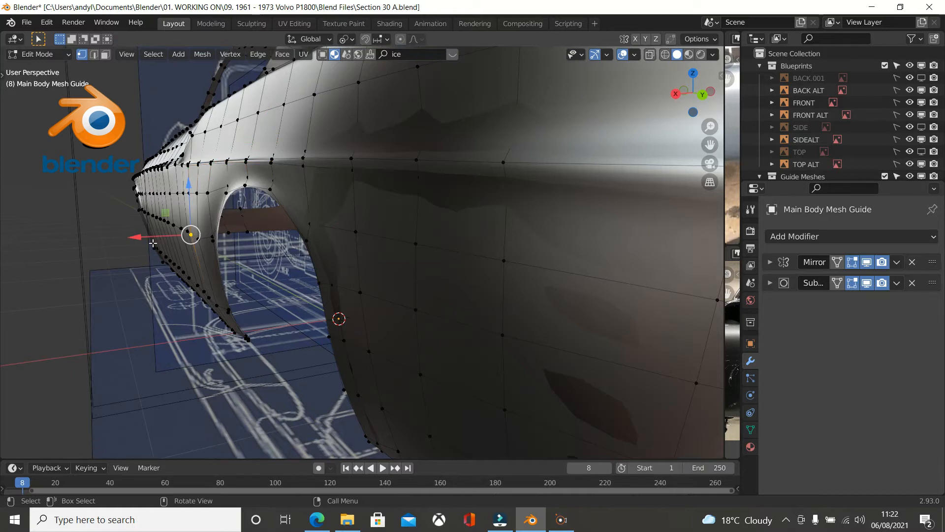
scroll(153, 243, up, 2)
shift+middle_drag(220, 241, 367, 283)
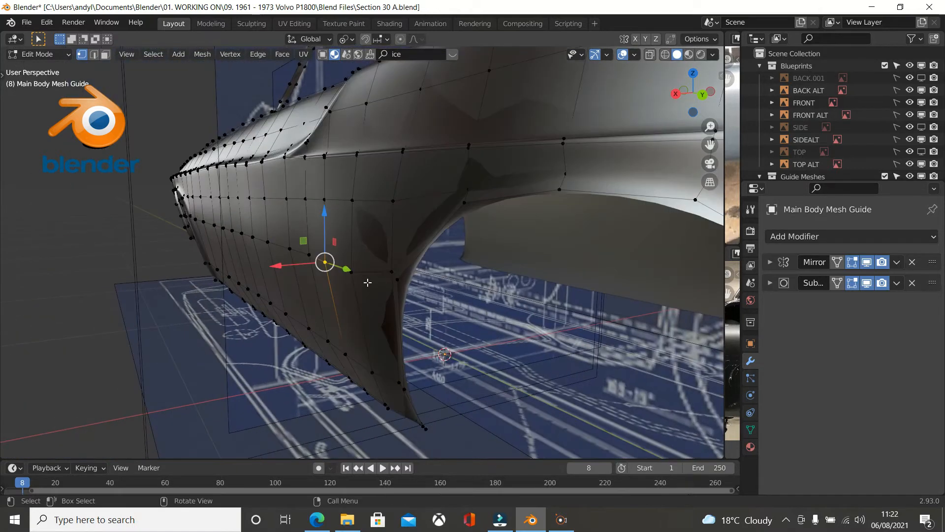
scroll(368, 283, up, 1)
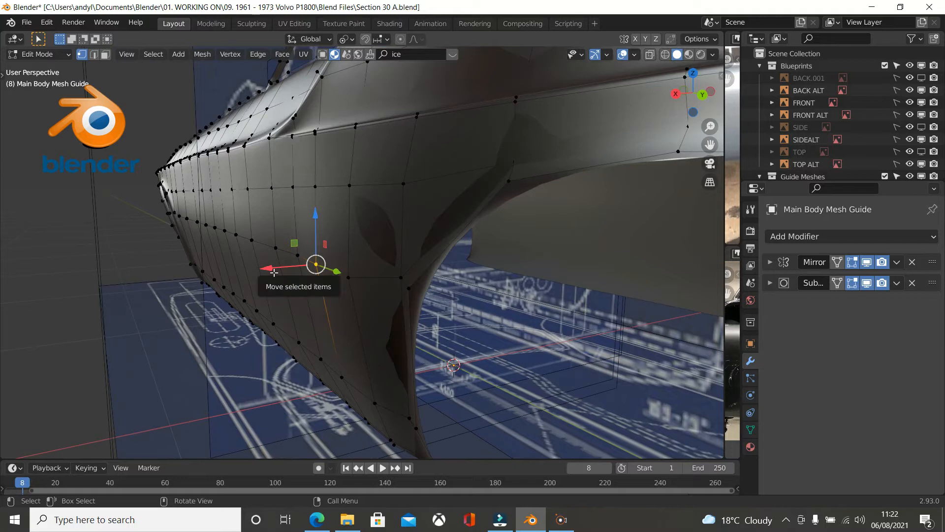
key(alt+a)
click(318, 266)
drag(276, 275, 279, 274)
Select the neighbouring vertex closer to the rear wheel arch and move it about 0.005 m inward along X.
click(346, 279)
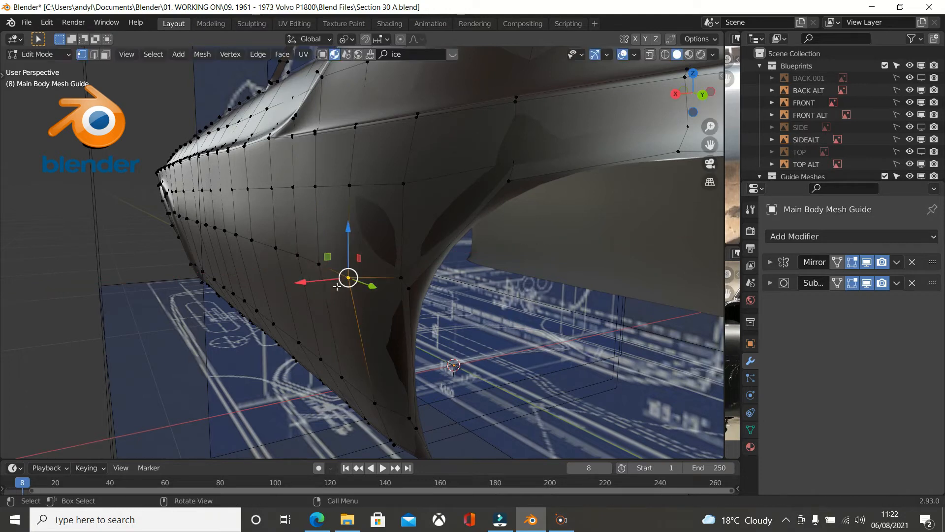
middle_drag(321, 284, 298, 291)
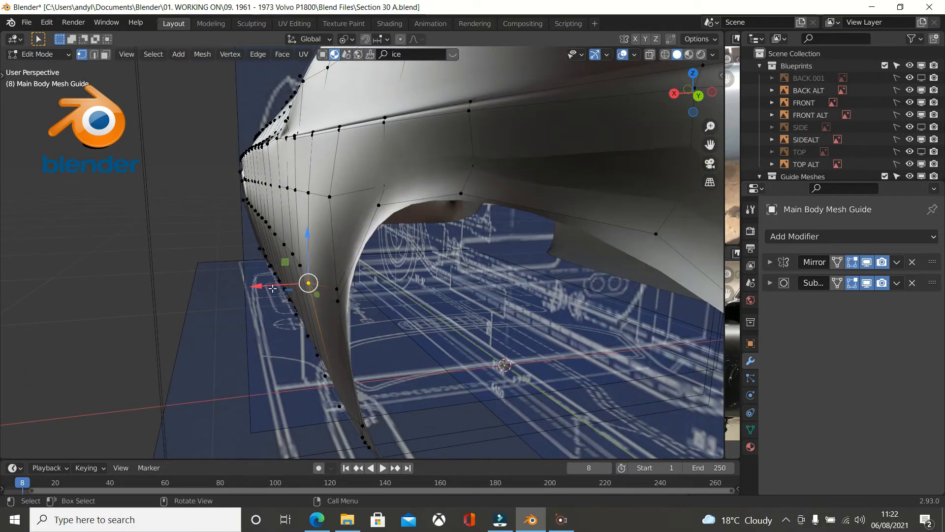
drag(261, 286, 275, 286)
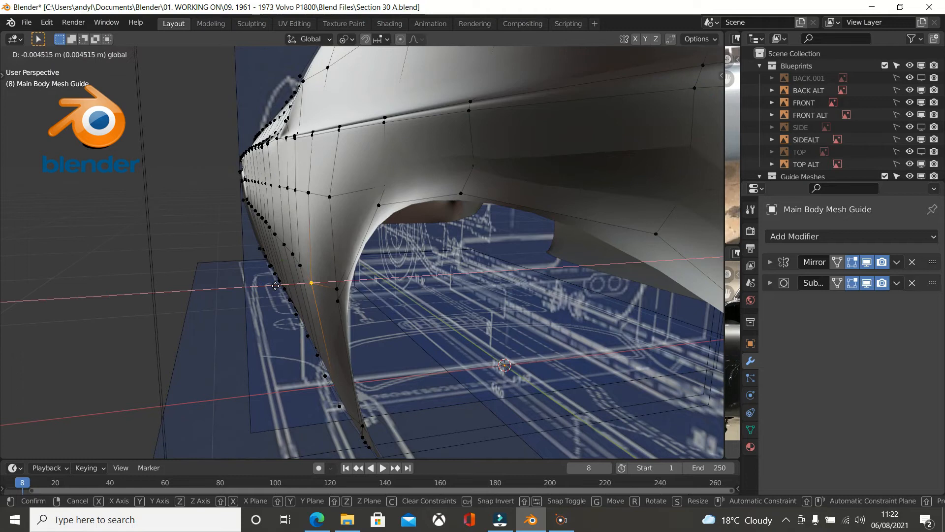
drag(275, 286, 278, 286)
middle_drag(278, 286, 410, 248)
scroll(323, 280, up, 3)
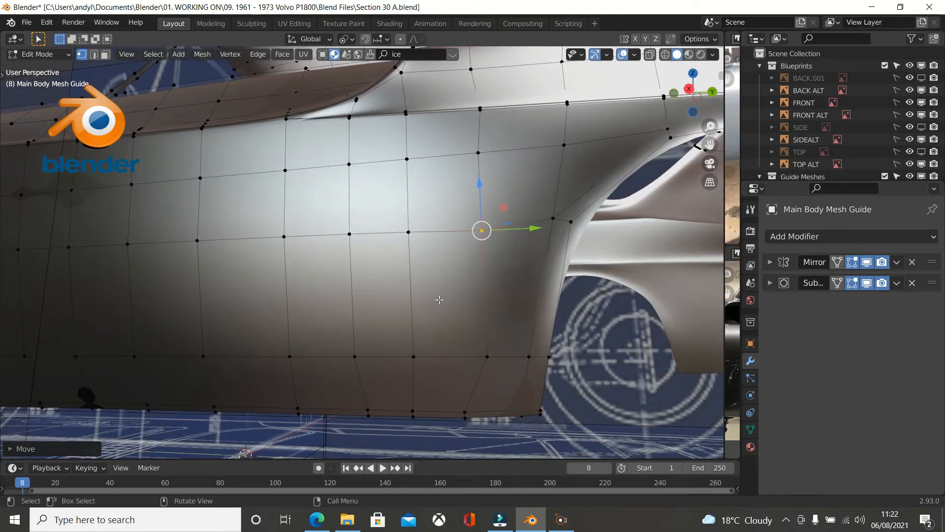
Slide the selected vertex ahead of the rear wheel arch slightly upward along its edge, by a factor of about 0.03.
key(shift+v)
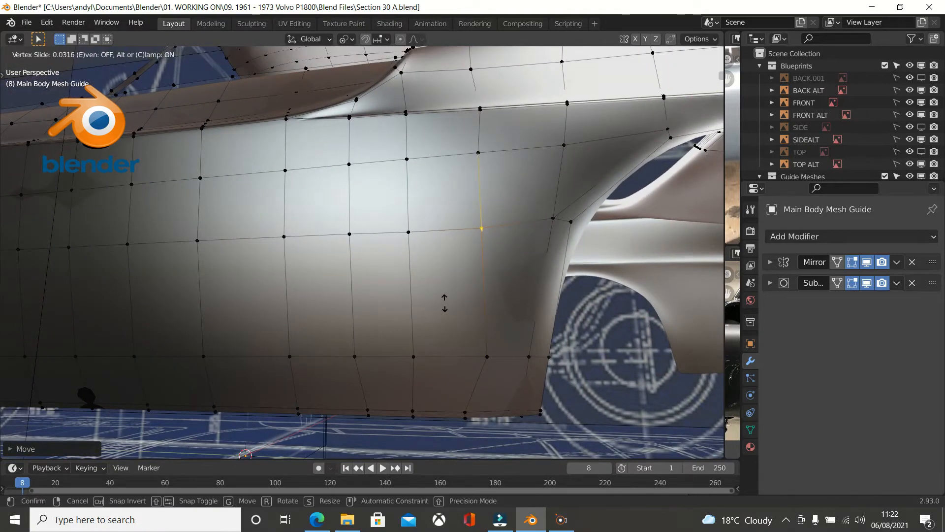
click(444, 303)
scroll(442, 302, down, 8)
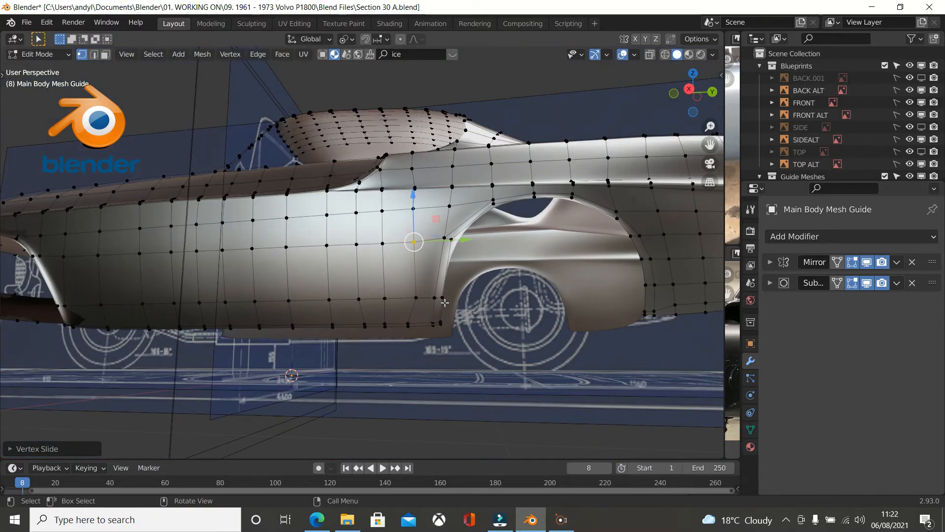
middle_drag(440, 301, 381, 333)
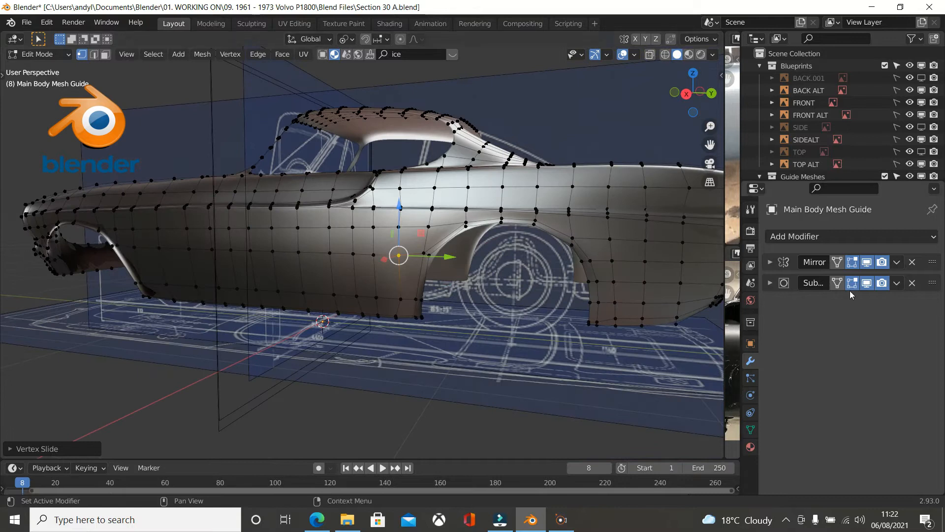
scroll(712, 265, down, 5)
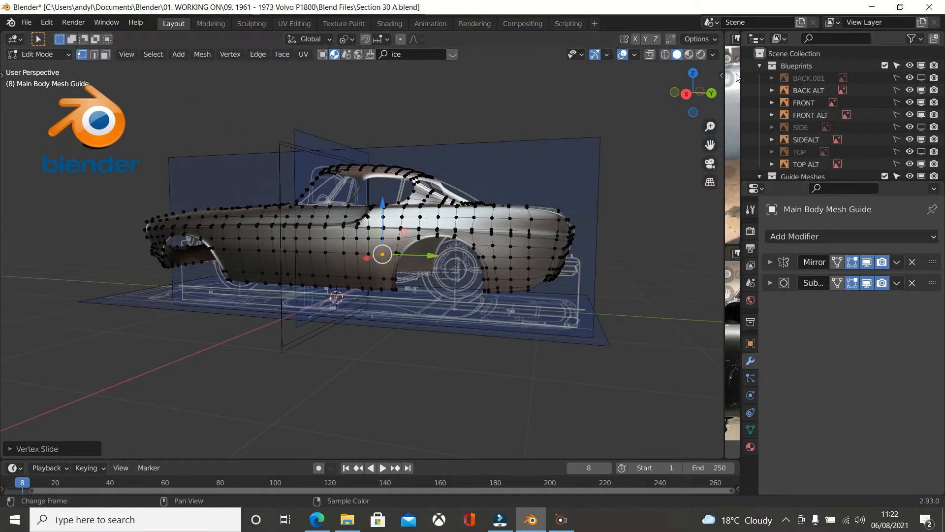
Switch the viewport MatCap to the glossy red one with the horizontal highlight and inspect the reflections on the rear fender.
click(715, 54)
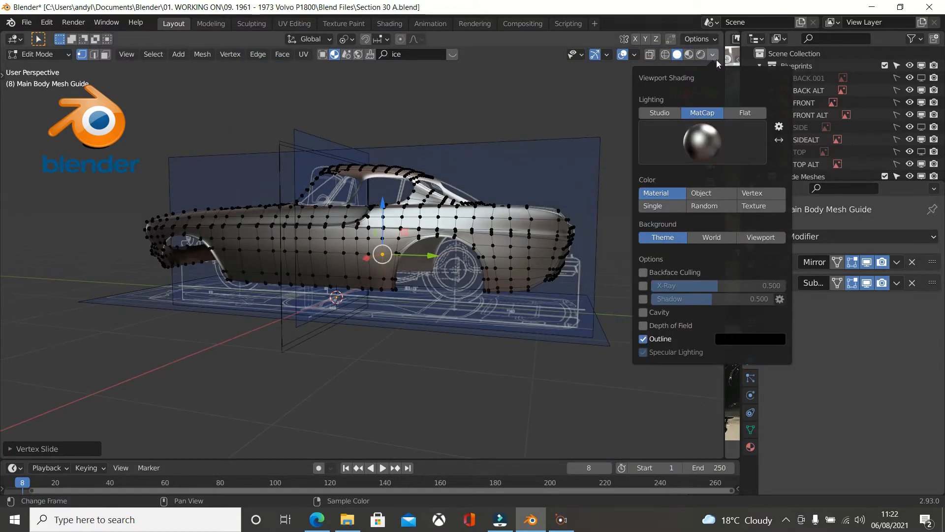
click(713, 141)
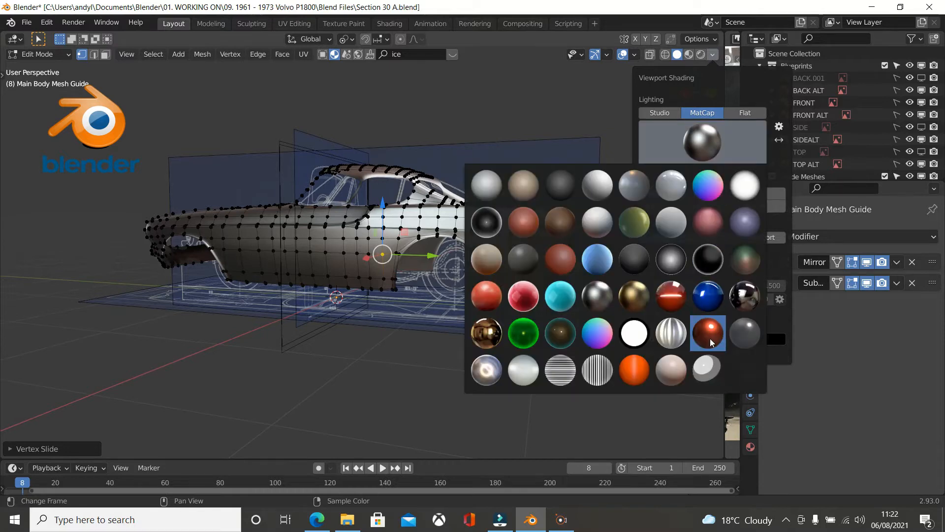
click(672, 302)
mouse_move(493, 281)
middle_down()
mouse_move(358, 275)
mouse_move(376, 279)
mouse_move(325, 298)
mouse_move(295, 284)
middle_up()
scroll(369, 278, up, 2)
scroll(400, 203, up, 2)
middle_drag(395, 230, 392, 238)
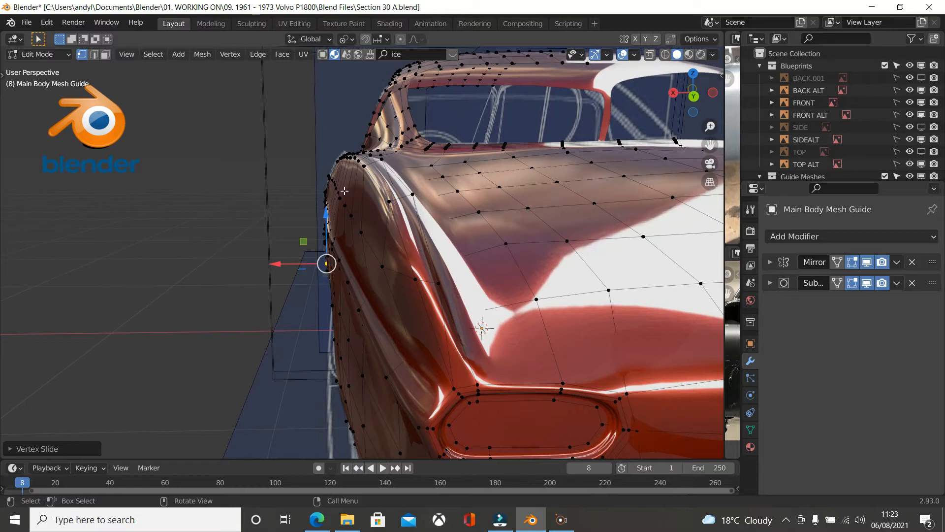
Select a vertex on the rear fender's outer side and adjust its position slightly.
click(367, 237)
drag(343, 233, 380, 265)
key(shift+z)
middle_drag(381, 264, 497, 251)
scroll(519, 257, up, 4)
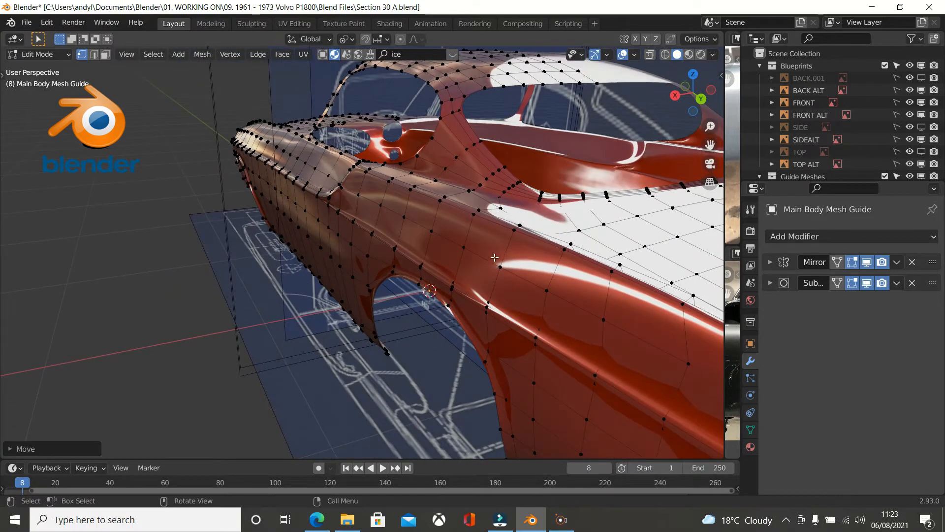
Select the crease-line vertex above the rear of the wheel arch and move it about 0.006 m outward along X.
click(456, 282)
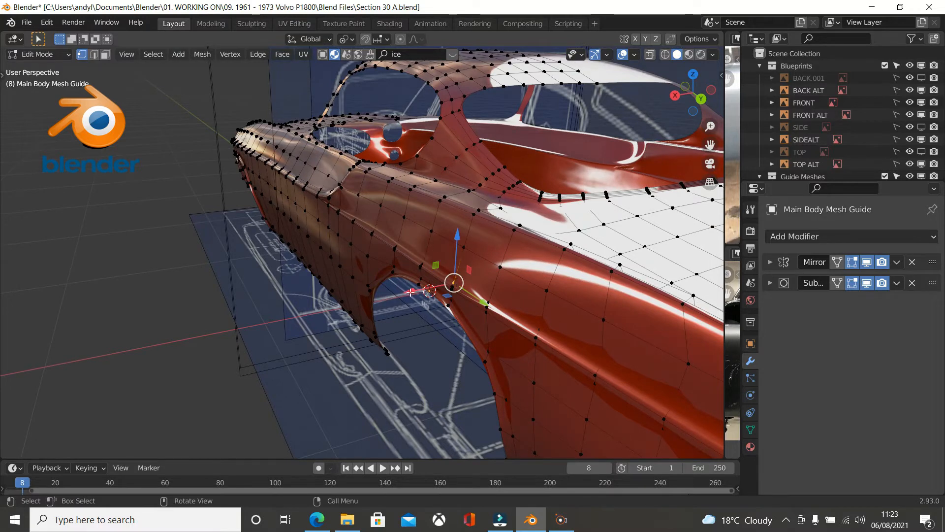
key(g)
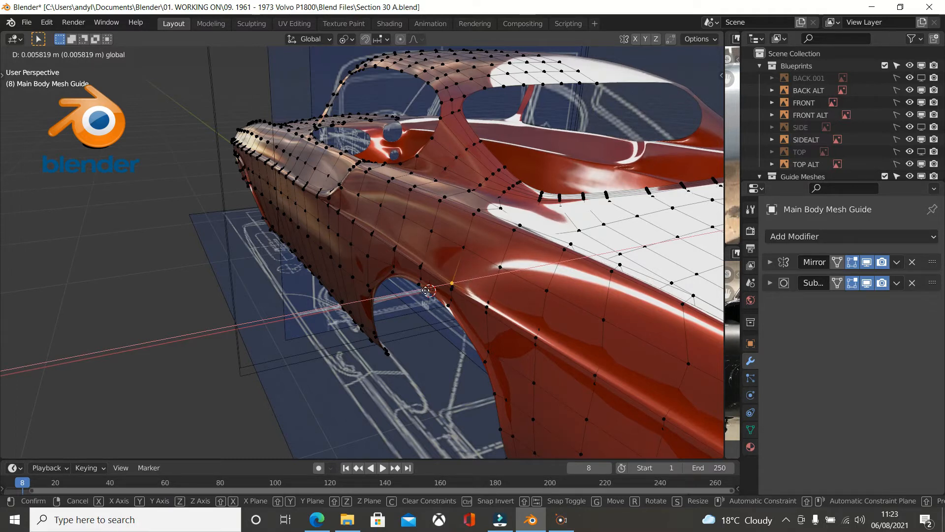
click(426, 290)
scroll(425, 289, down, 4)
middle_drag(424, 285, 556, 272)
scroll(537, 277, down, 2)
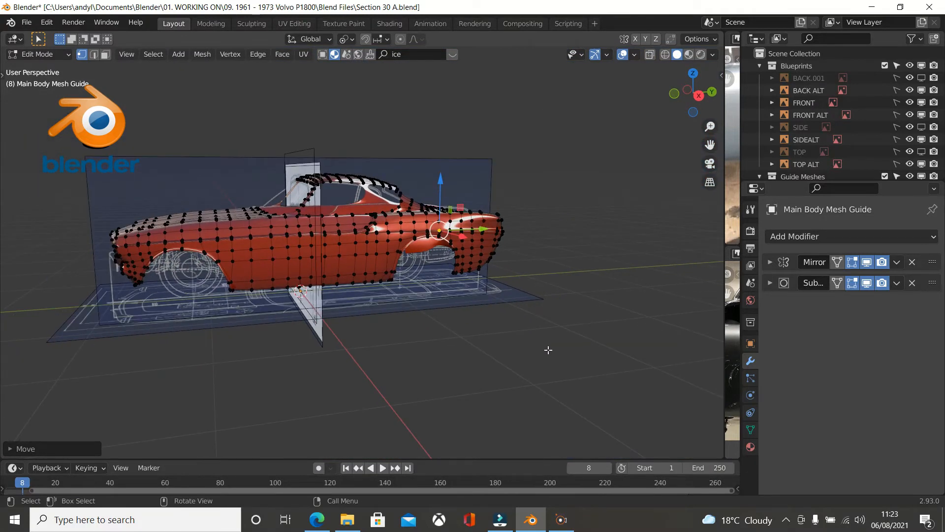
Set the viewport MatCap back to the dark metallic grey sphere.
key(KP_3)
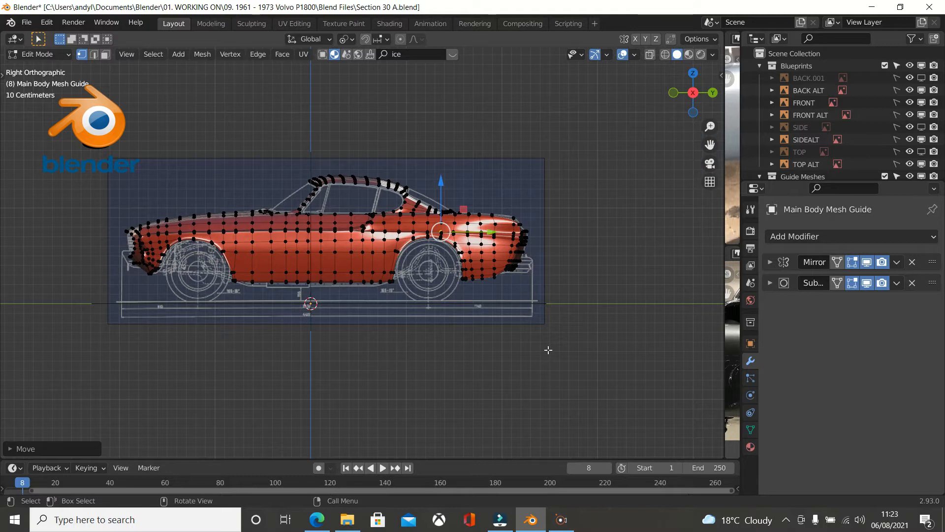
click(713, 55)
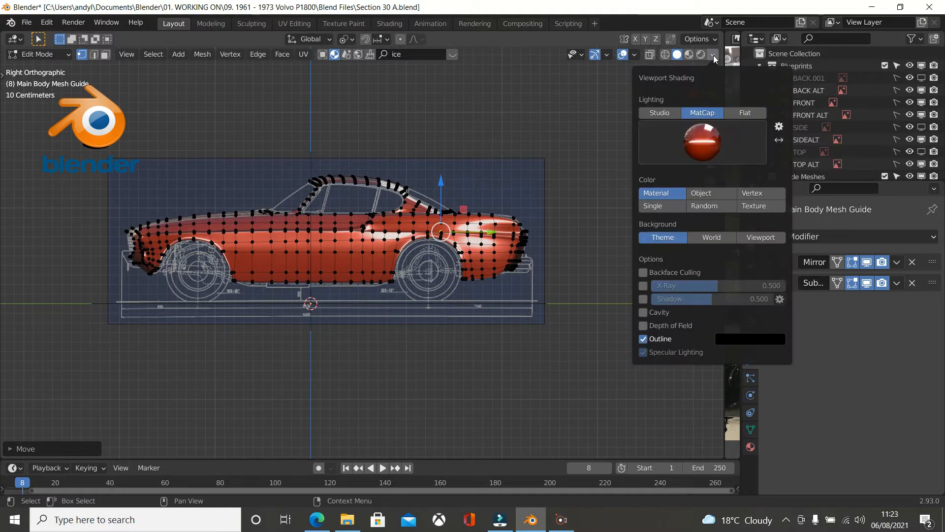
click(711, 154)
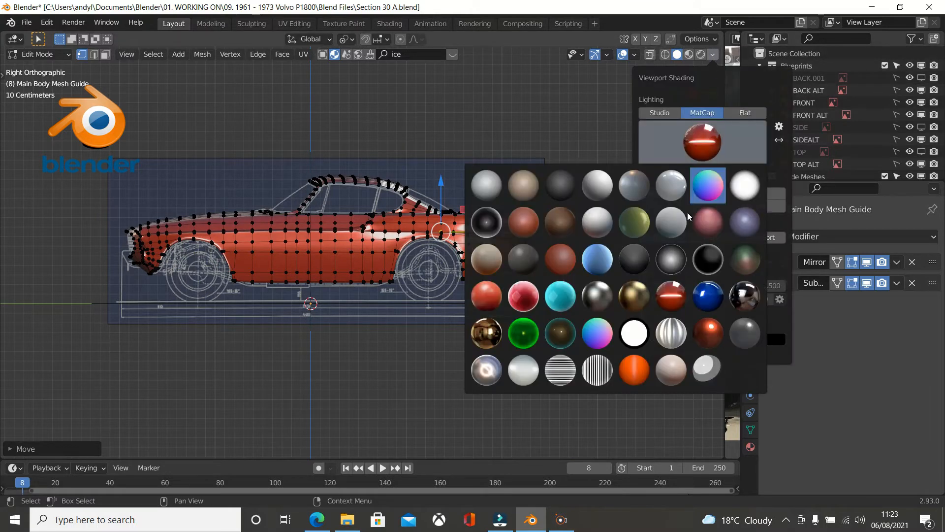
click(609, 306)
Select the whole front of the body up to just ahead of the rear wheel arch in wireframe, hide it, and return to solid shading.
key(z)
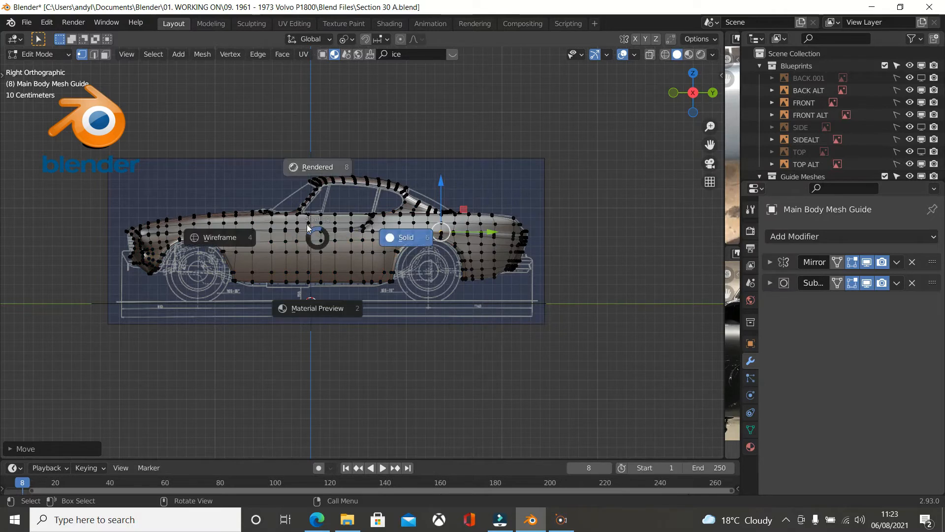
click(222, 236)
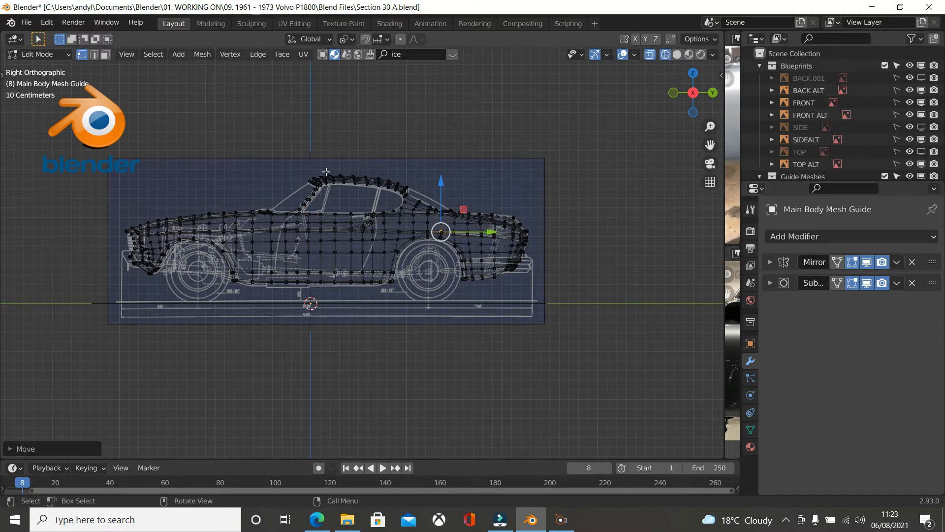
key(b)
drag(297, 248, 375, 359)
key(h)
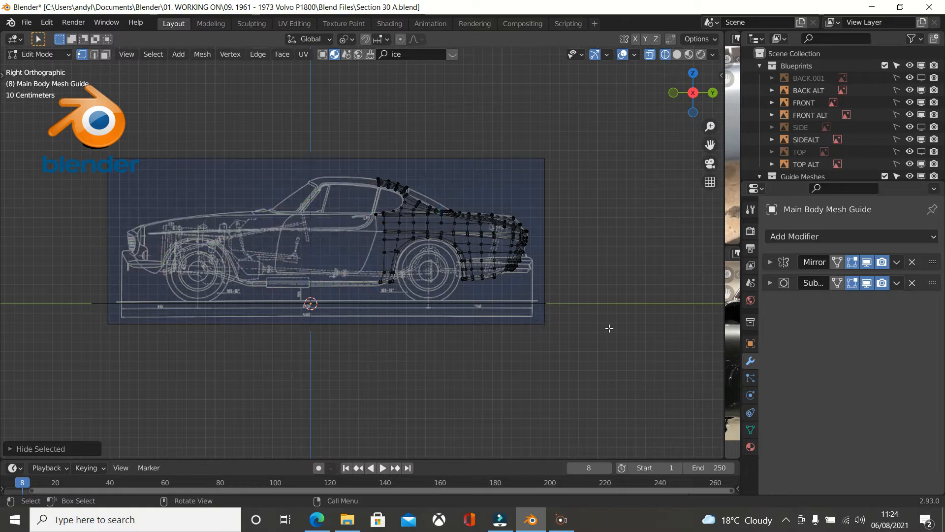
key(z)
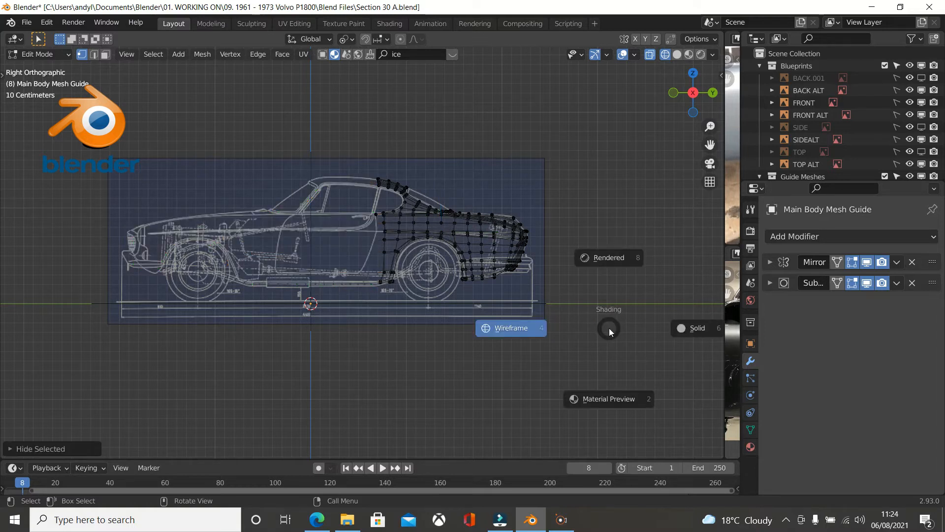
click(684, 328)
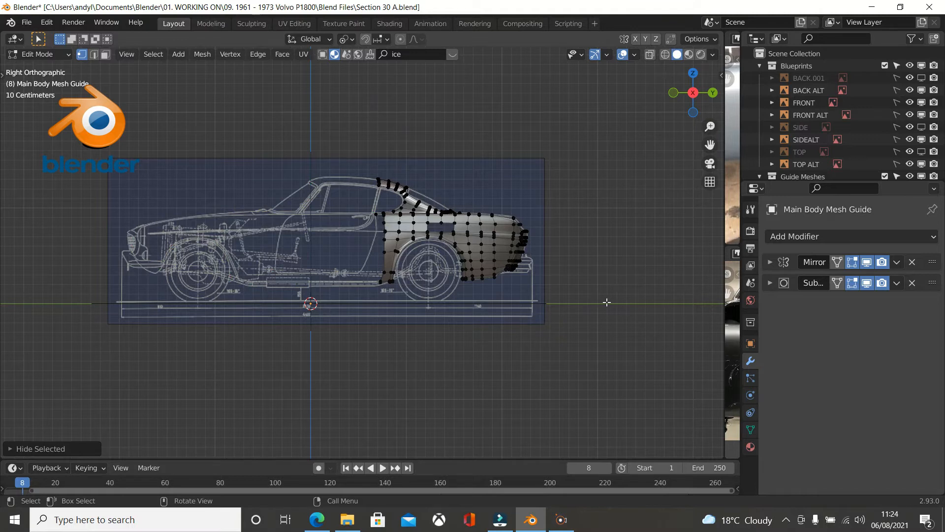
scroll(595, 301, up, 2)
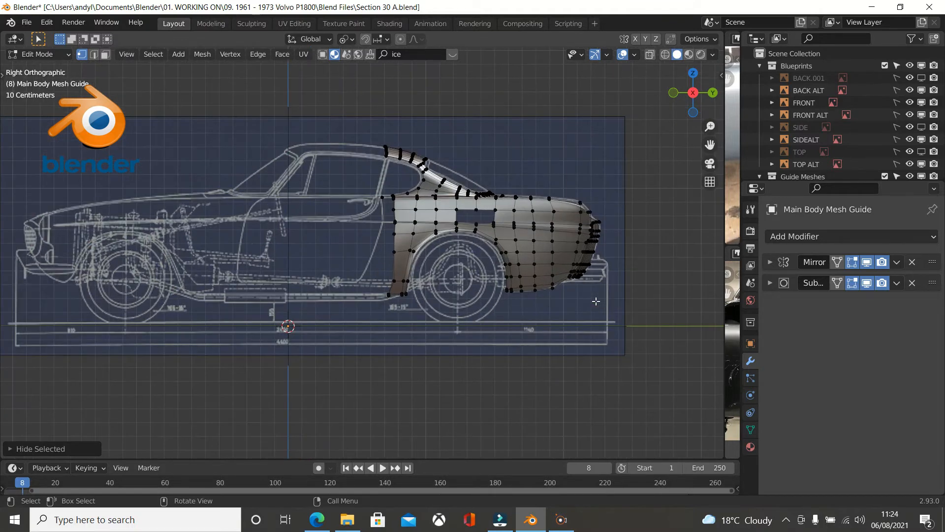
Reveal the hidden geometry, deselect the stray vertex above the rear wheel arch, and hide the front of the body again.
key(alt+h)
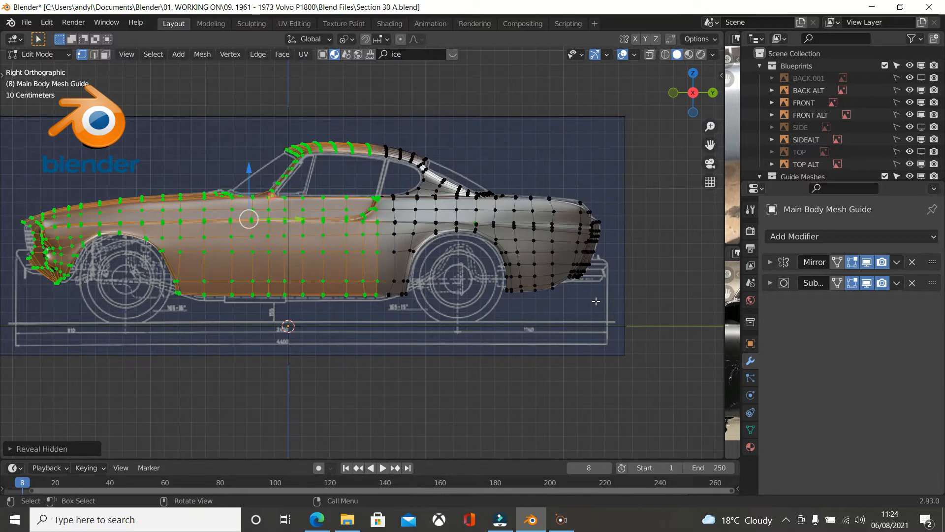
scroll(526, 250, up, 1)
key(b)
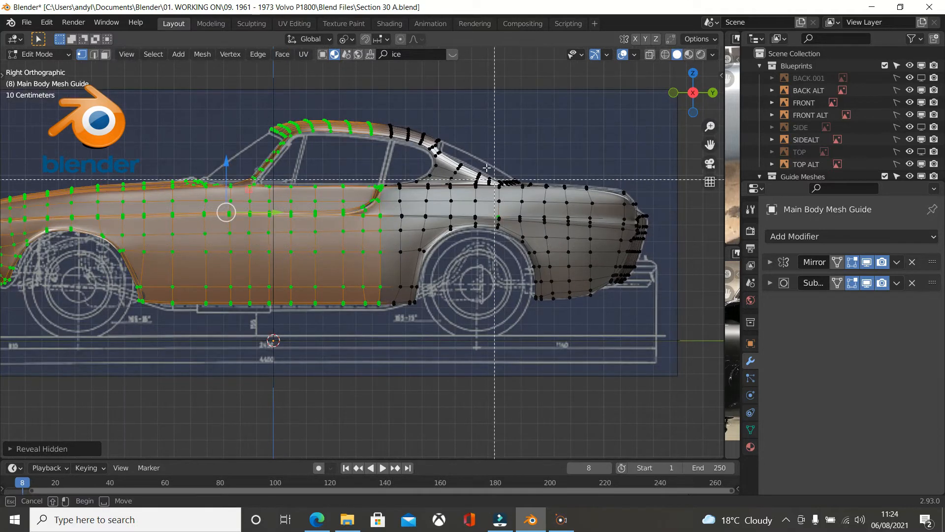
middle_drag(473, 151, 433, 327)
key(h)
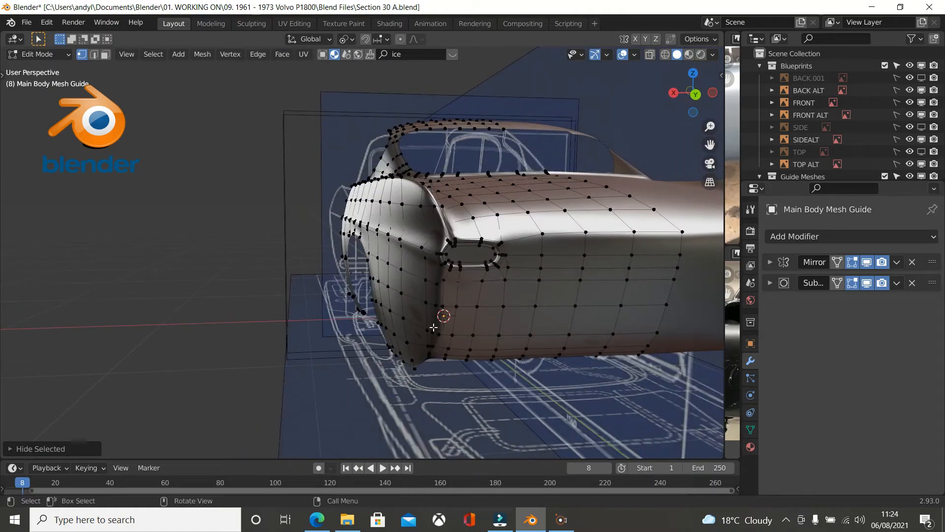
Select the rear fender vertex just outboard of the tail-light recess and move it about 0.012 m outward along X.
click(433, 233)
key(g)
key(x)
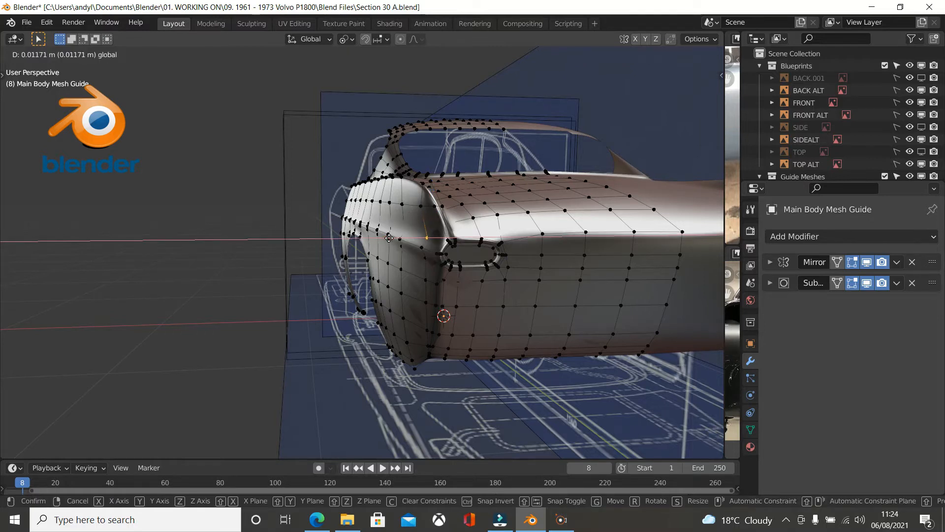
click(389, 238)
middle_drag(410, 246, 428, 250)
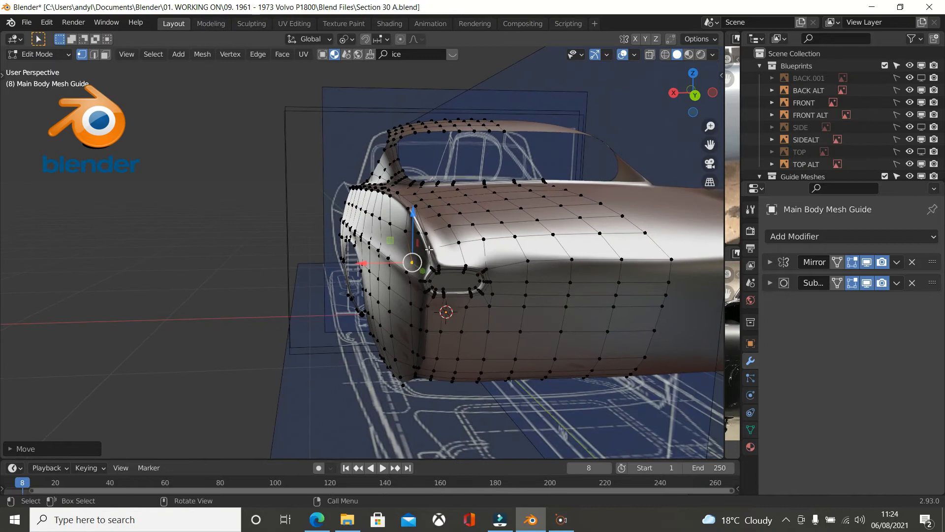
scroll(450, 242, down, 2)
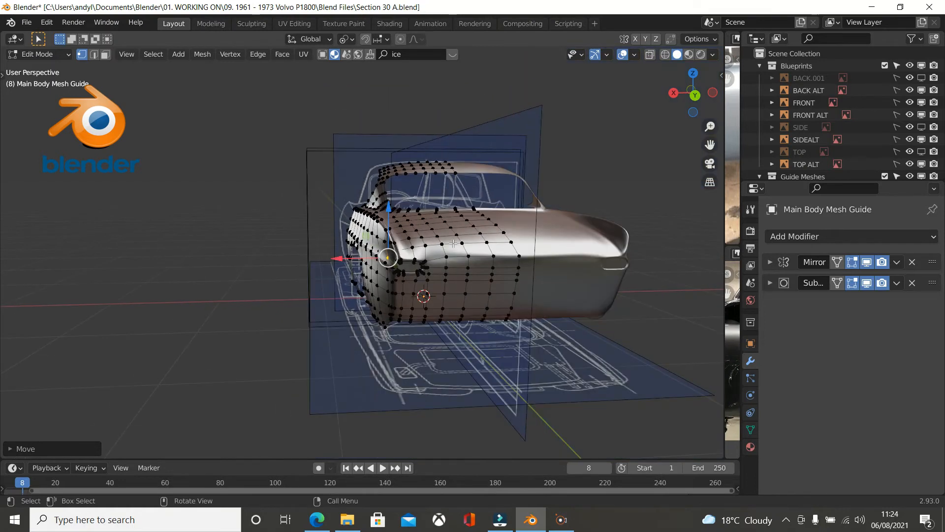
Select the neighbouring vertex farther out on the rear fender and turn off the Subdivision modifier's viewport display.
key(ctrl+KP_1)
scroll(453, 243, up, 6)
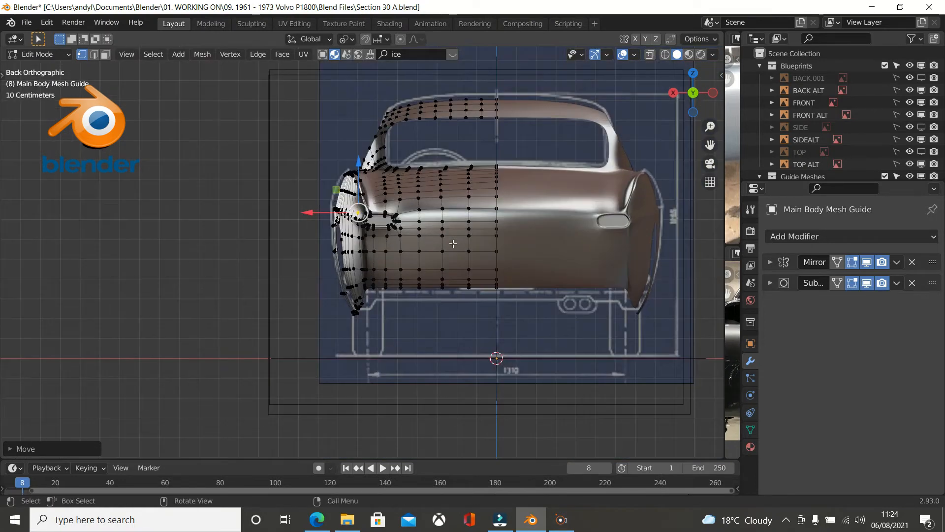
scroll(370, 187, up, 3)
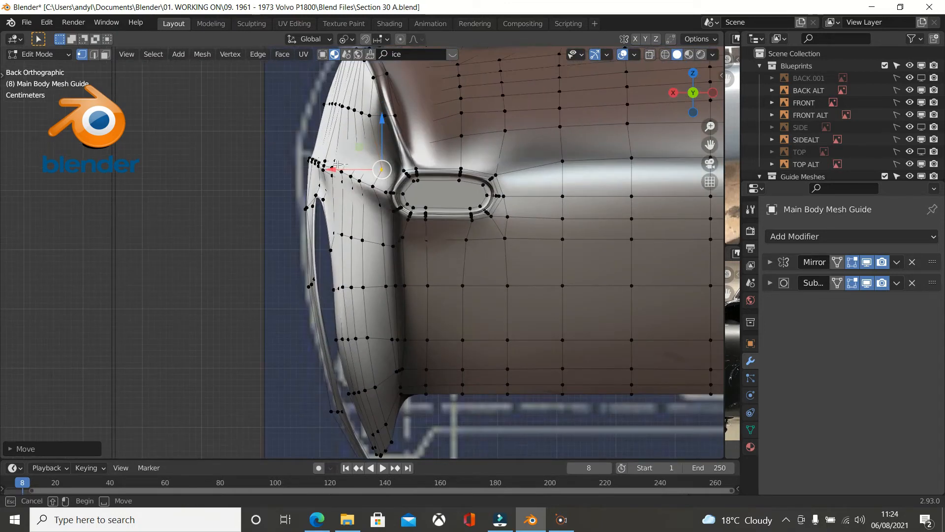
drag(331, 169, 370, 166)
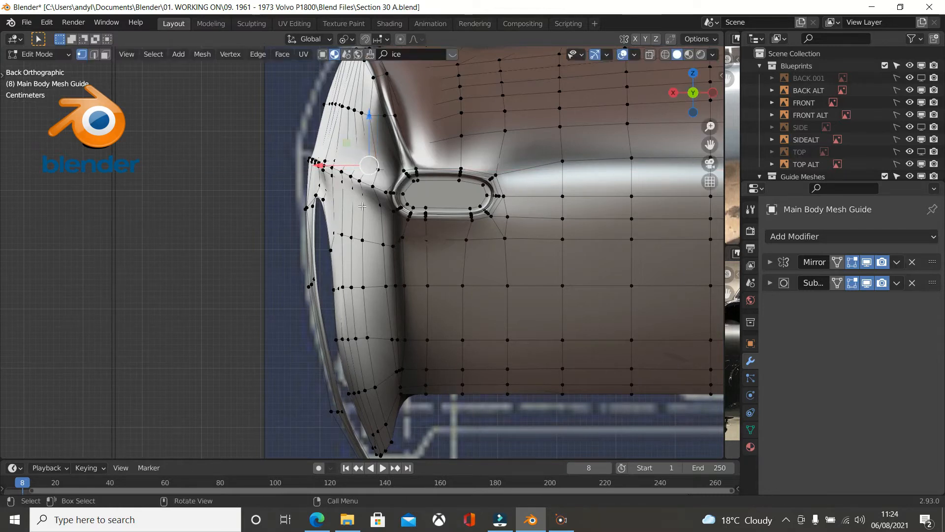
click(868, 283)
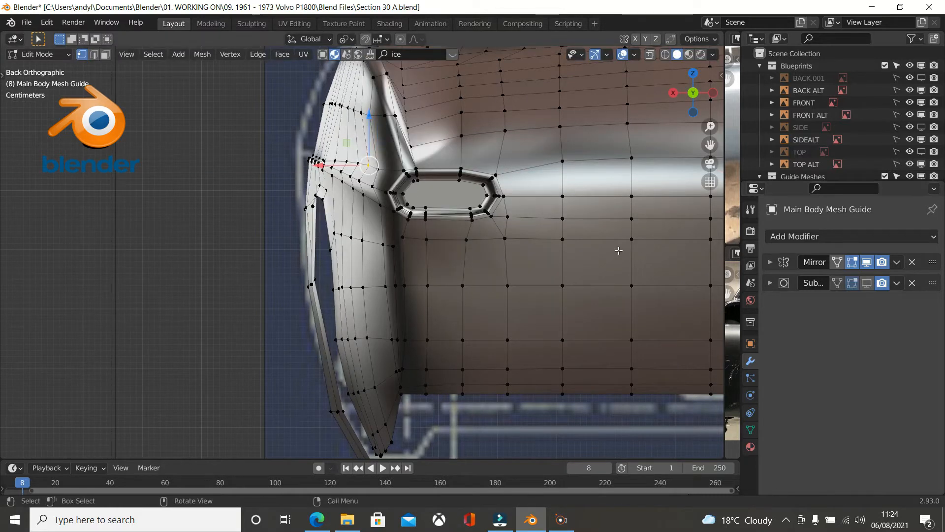
scroll(356, 200, up, 1)
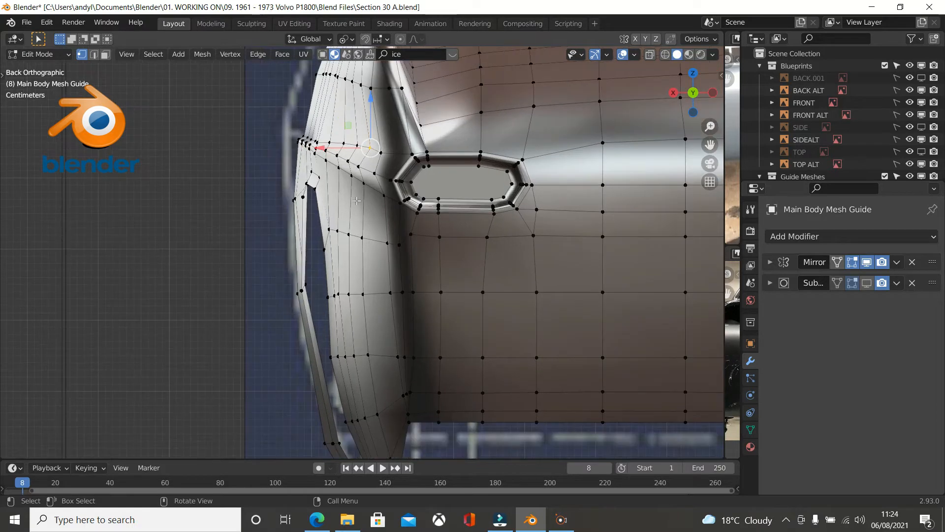
middle_drag(379, 189, 403, 183)
scroll(403, 183, up, 2)
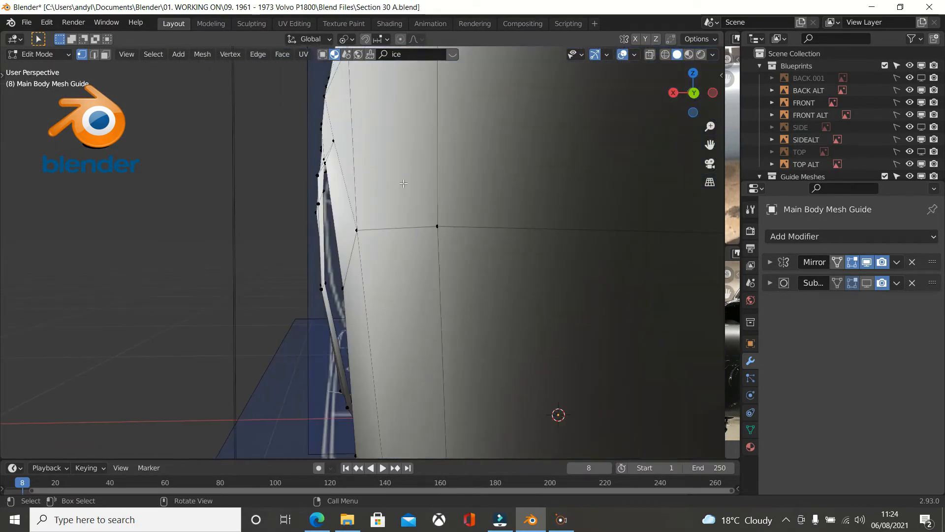
scroll(389, 222, down, 5)
middle_drag(388, 216, 384, 224)
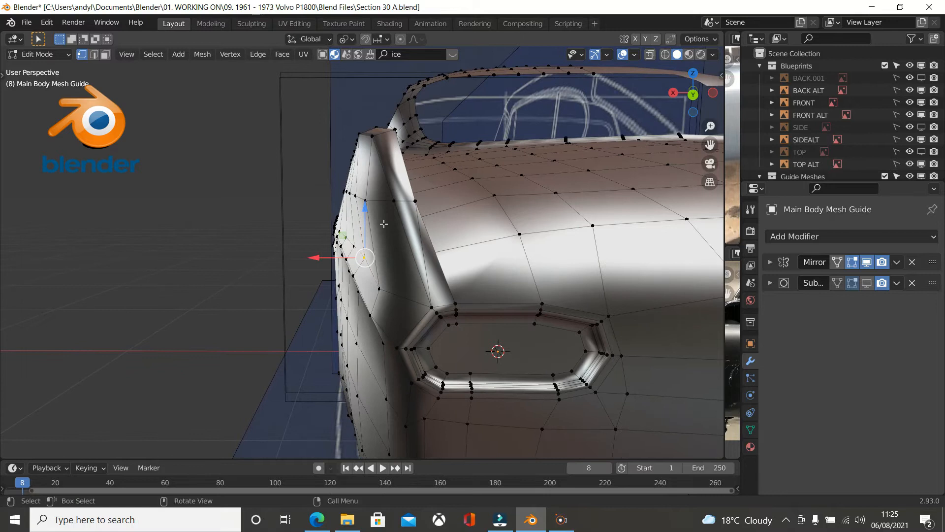
Select the rear fender vertex just outboard of the tail-light recess's upper outer corner and move it slightly inward along X.
click(382, 288)
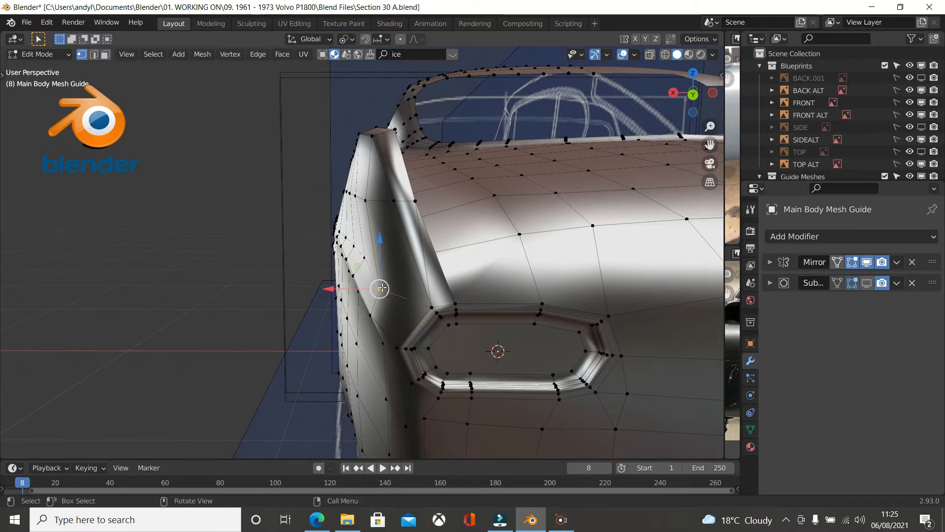
drag(335, 289, 361, 288)
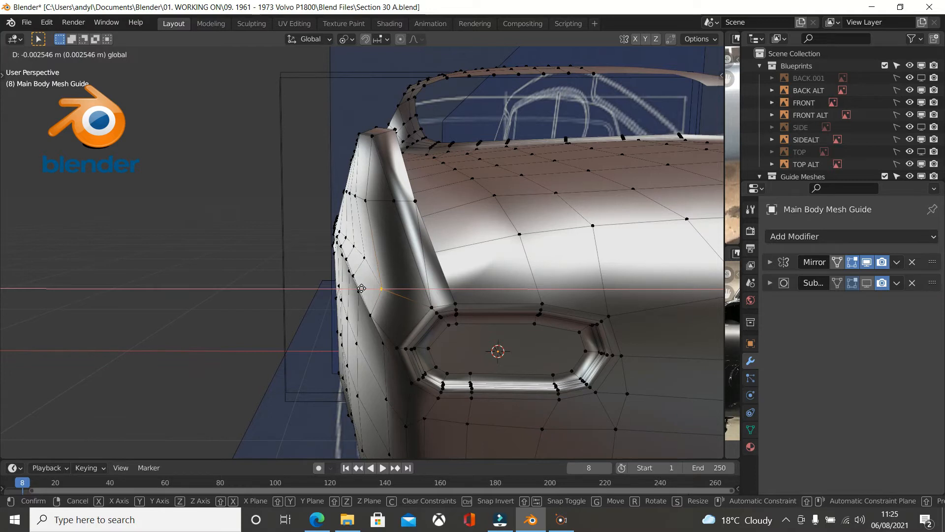
drag(361, 288, 366, 289)
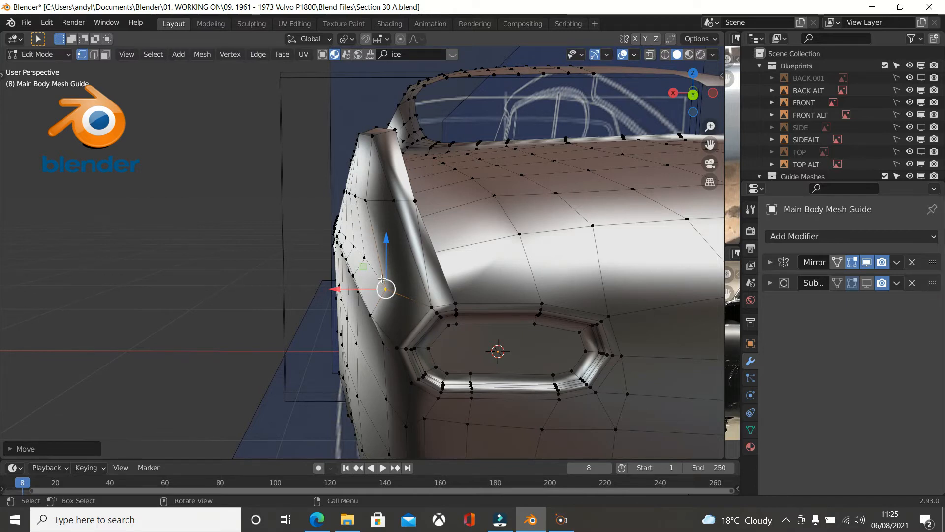
Move the fender crease-line vertices from the wheel arch to the rear corner outward along X and re-enable the Subdivision modifier's viewport display.
middle_drag(404, 274, 431, 229)
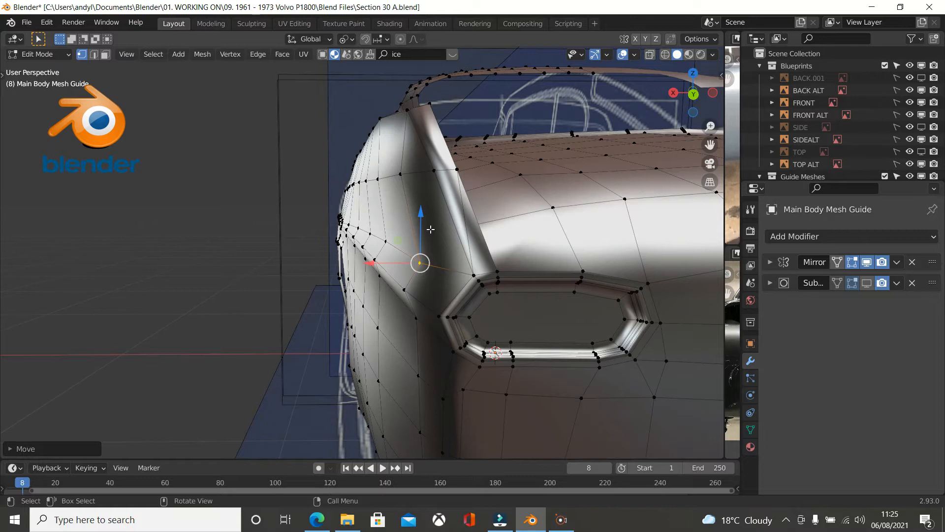
middle_drag(413, 263, 419, 251)
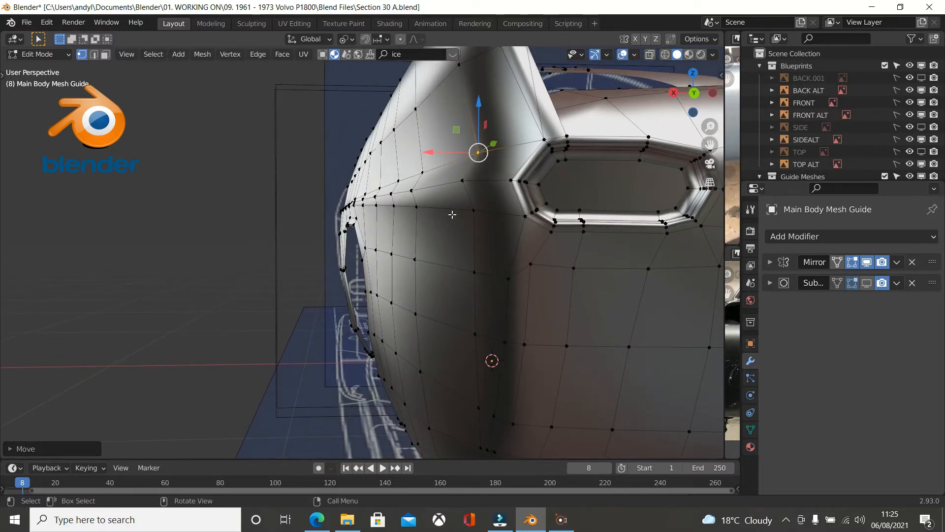
middle_drag(453, 214, 469, 215)
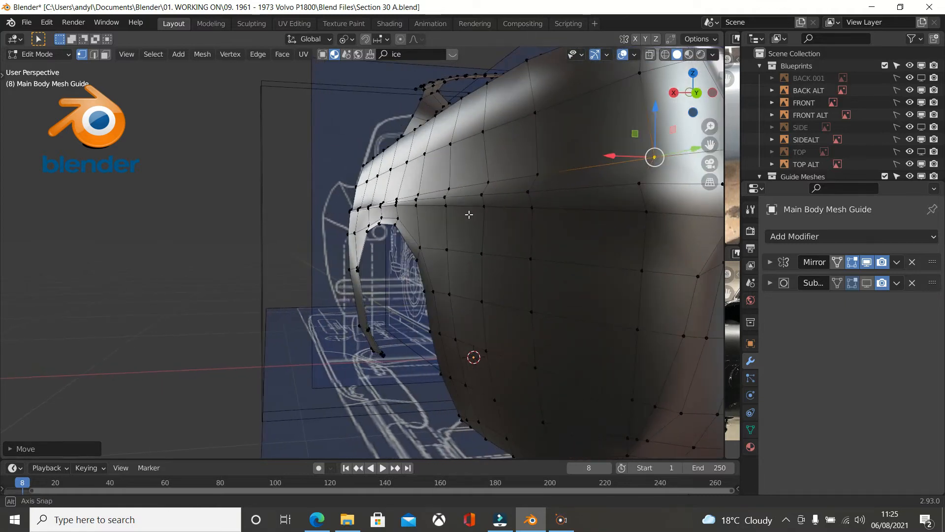
click(417, 207)
middle_drag(460, 214, 464, 214)
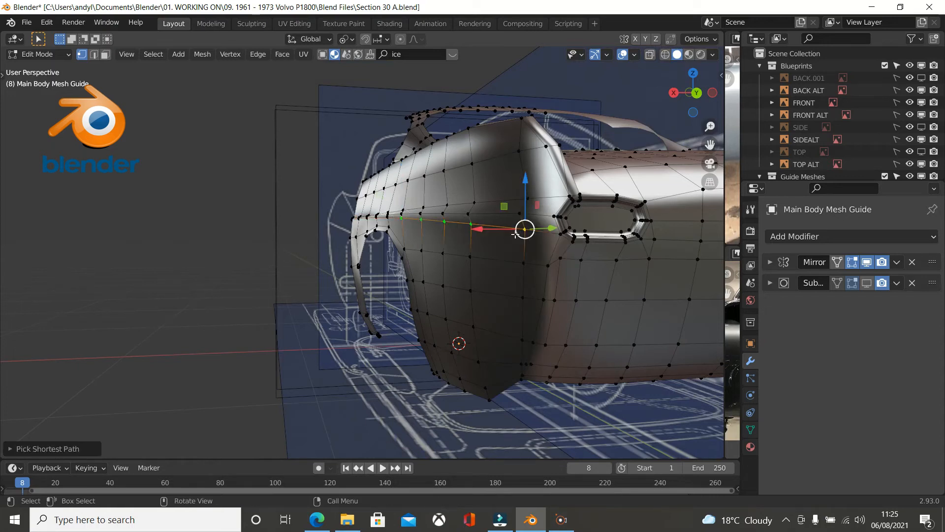
middle_drag(489, 228, 323, 251)
scroll(307, 215, up, 2)
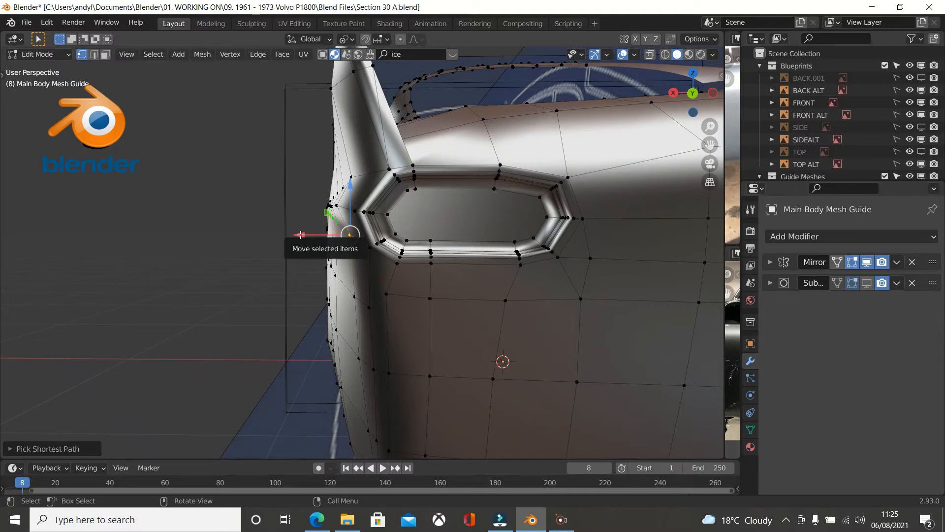
drag(301, 235, 275, 239)
middle_drag(274, 238, 362, 233)
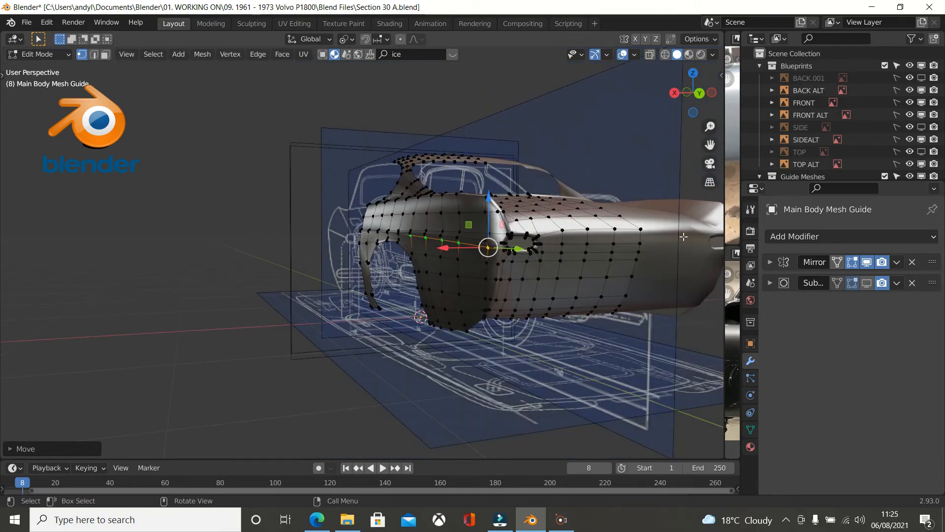
click(866, 283)
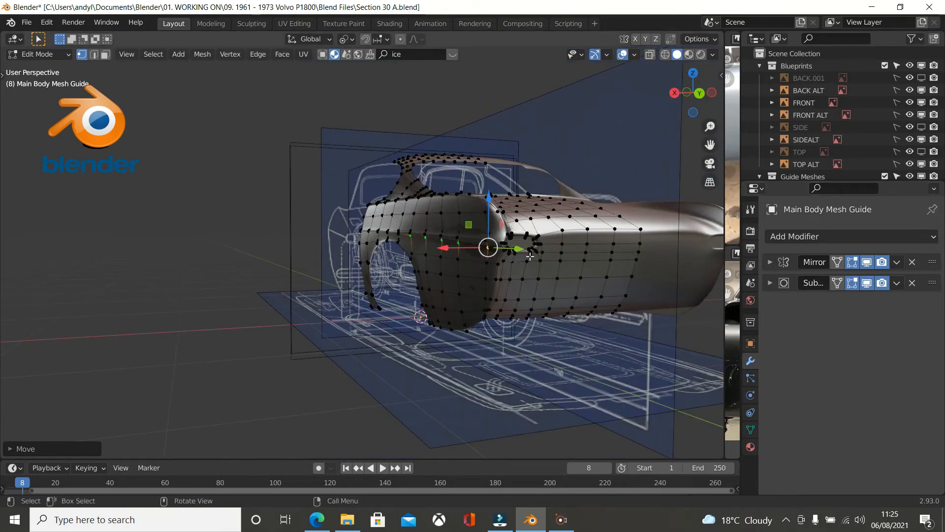
Select the short run of crease-line vertices above the rear wheel arch and move it about 0.006 m inward along X.
scroll(470, 233, up, 4)
middle_drag(470, 234, 413, 267)
scroll(428, 277, up, 1)
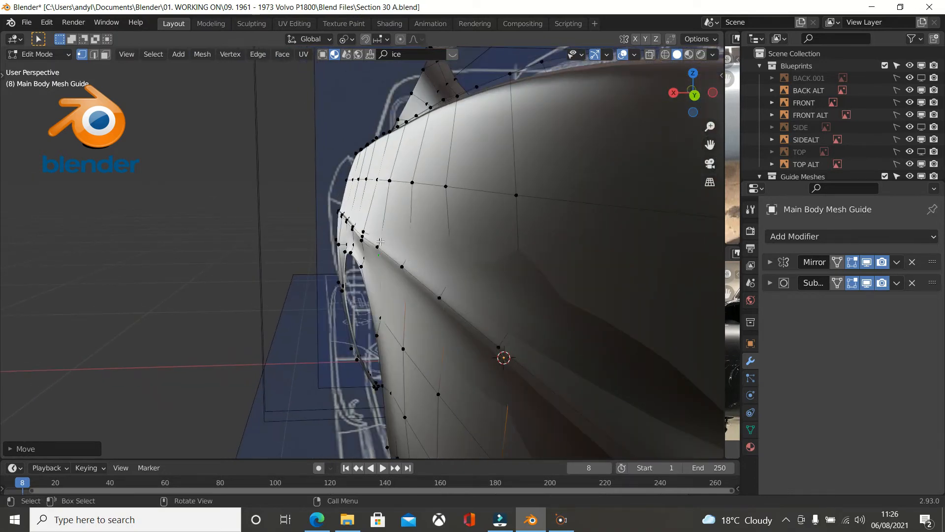
middle_drag(389, 239, 429, 213)
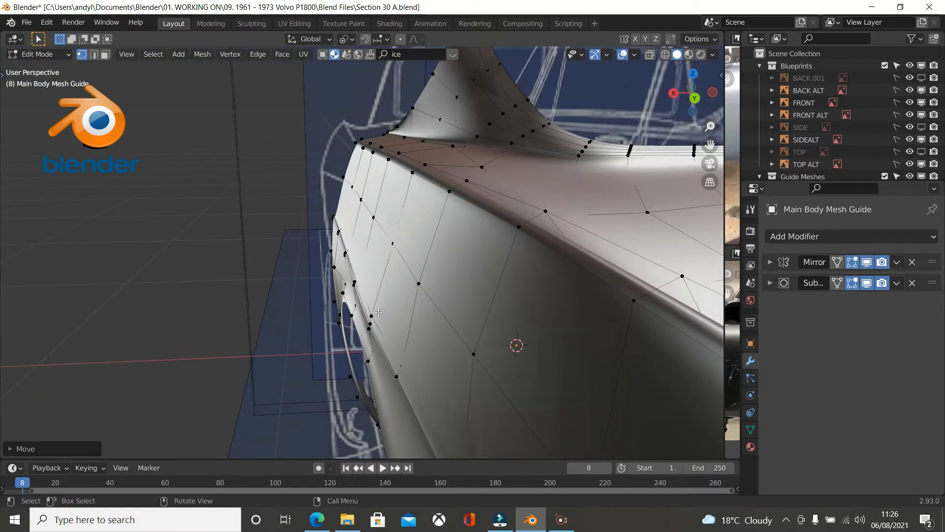
ctrl+click(368, 330)
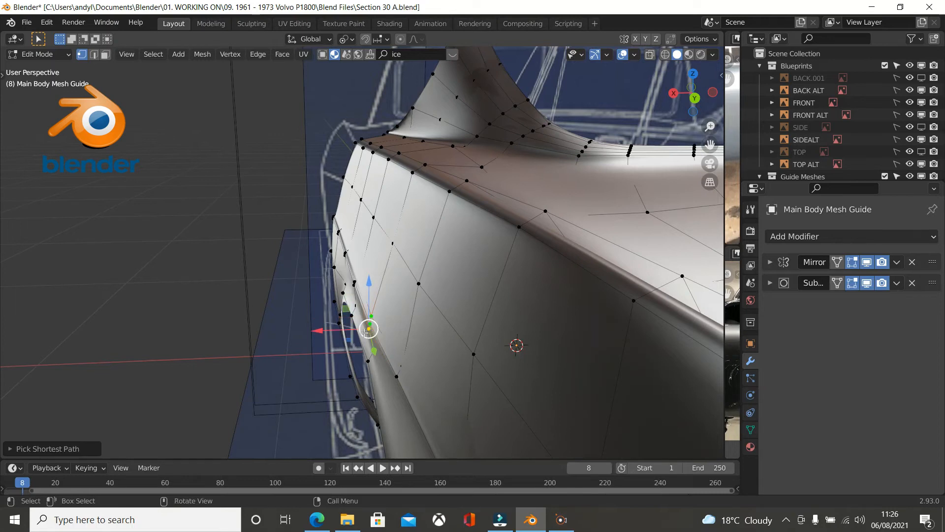
drag(348, 328, 354, 331)
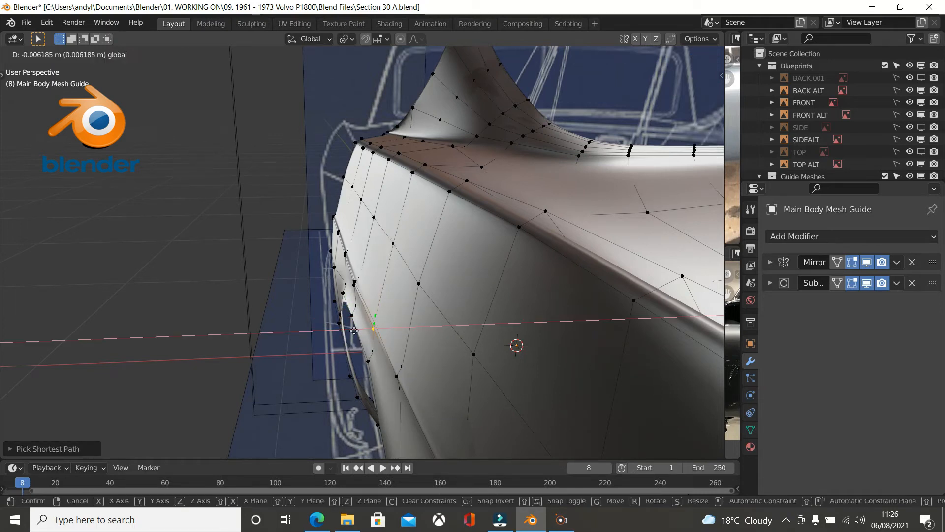
drag(354, 331, 353, 331)
middle_drag(355, 329, 369, 293)
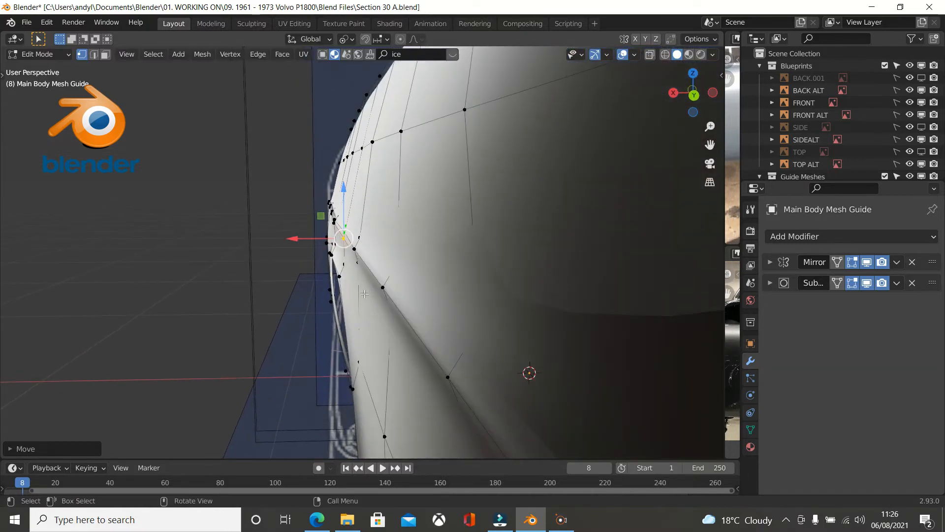
Switch the viewport MatCap to the glossy red material with a white highlight band.
middle_drag(357, 258, 576, 254)
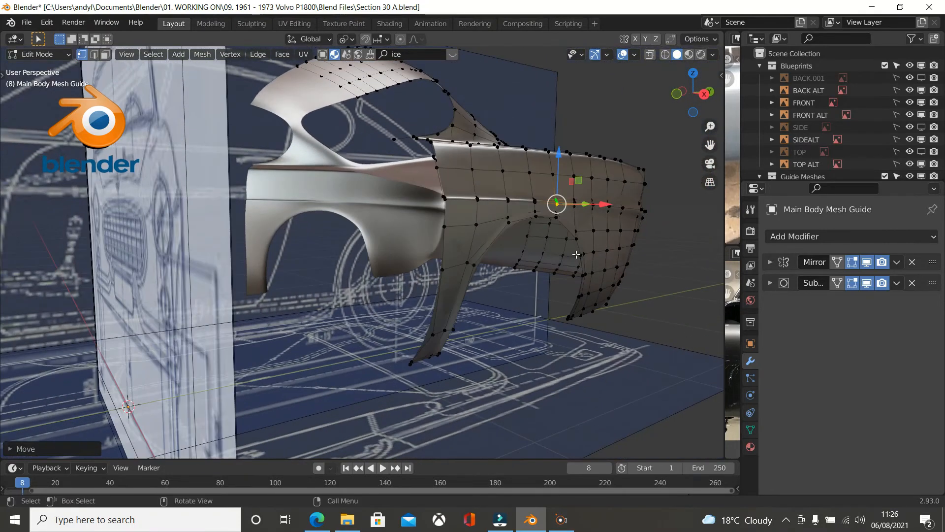
scroll(582, 245, up, 5)
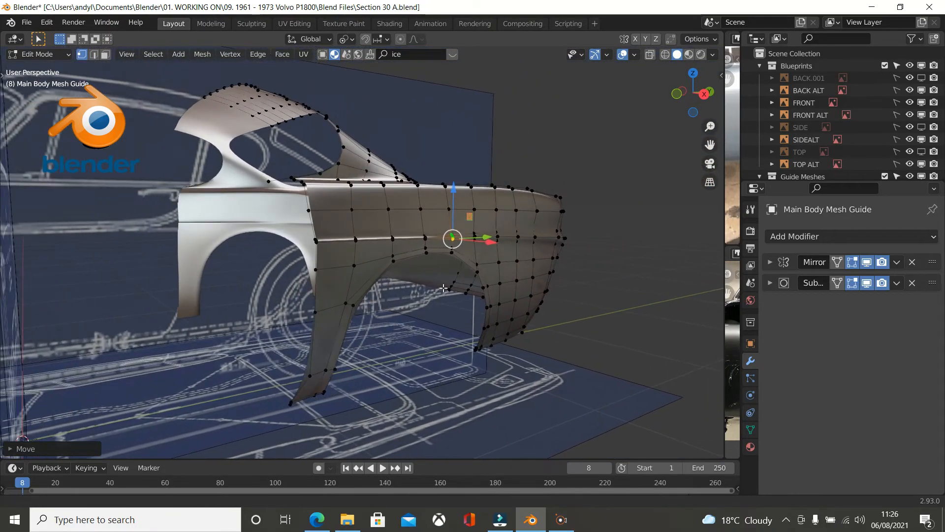
scroll(532, 267, up, 3)
middle_drag(532, 268, 348, 246)
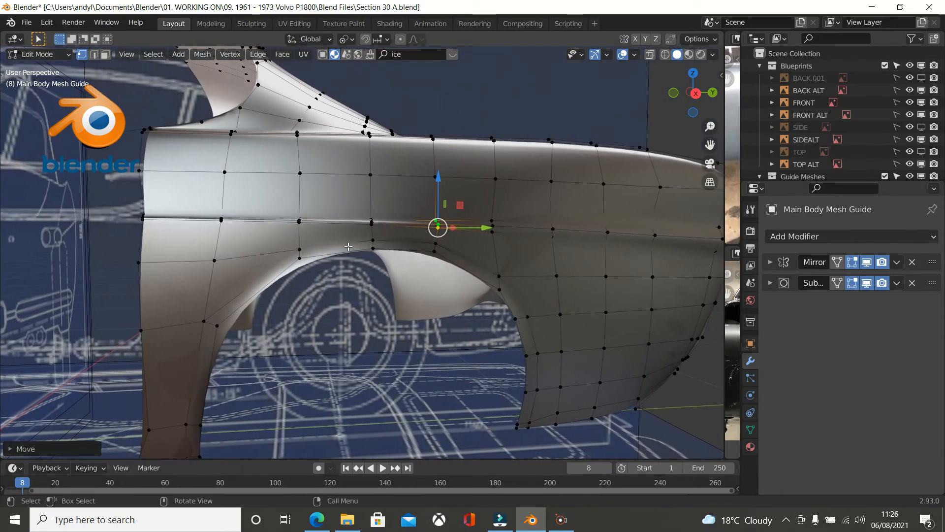
scroll(349, 247, down, 3)
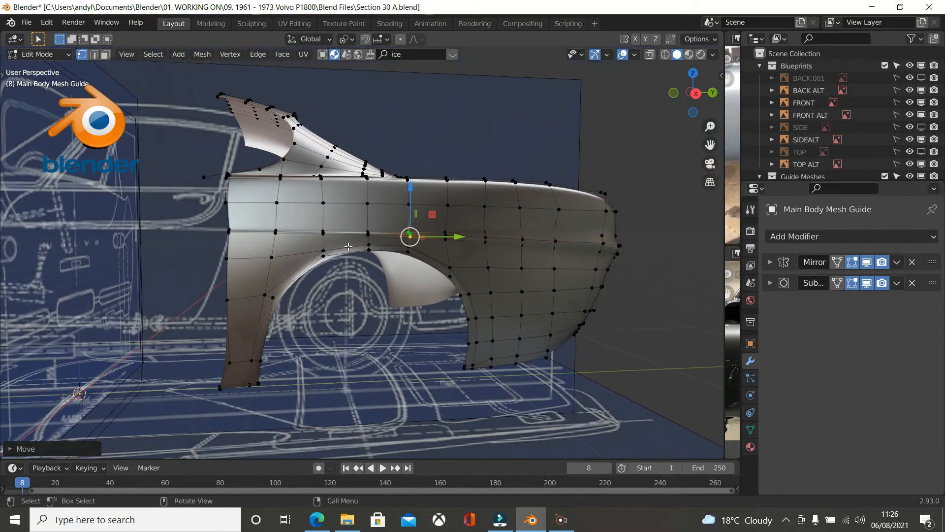
click(712, 54)
click(701, 146)
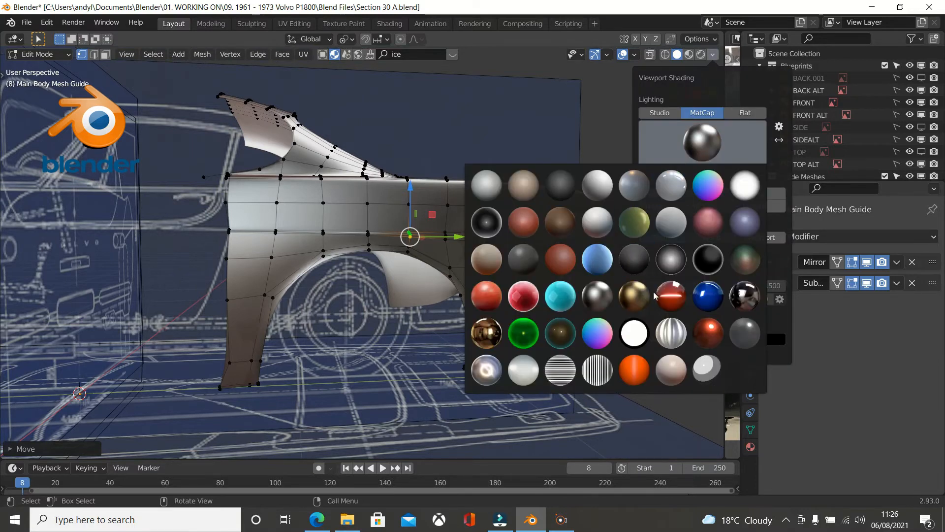
click(667, 298)
Isolate the horizontal vertex row midway up the rear fender, from the tail to the second column, by hiding all other geometry.
middle_drag(517, 290, 253, 217)
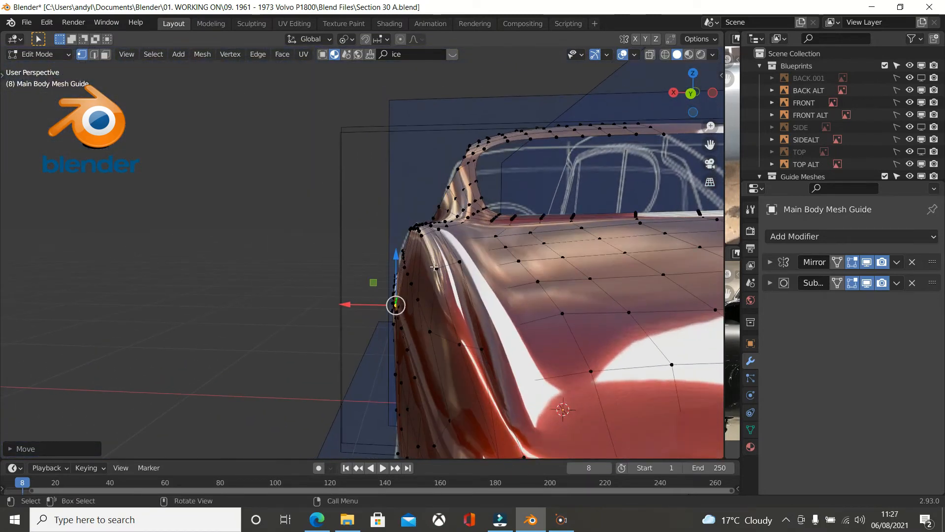
middle_drag(434, 267, 479, 278)
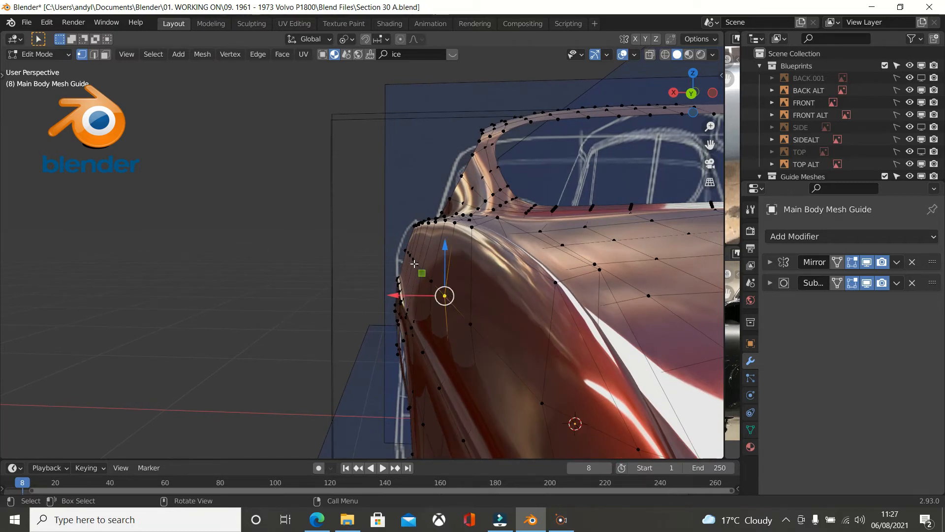
middle_drag(416, 265, 583, 243)
middle_drag(524, 280, 517, 302)
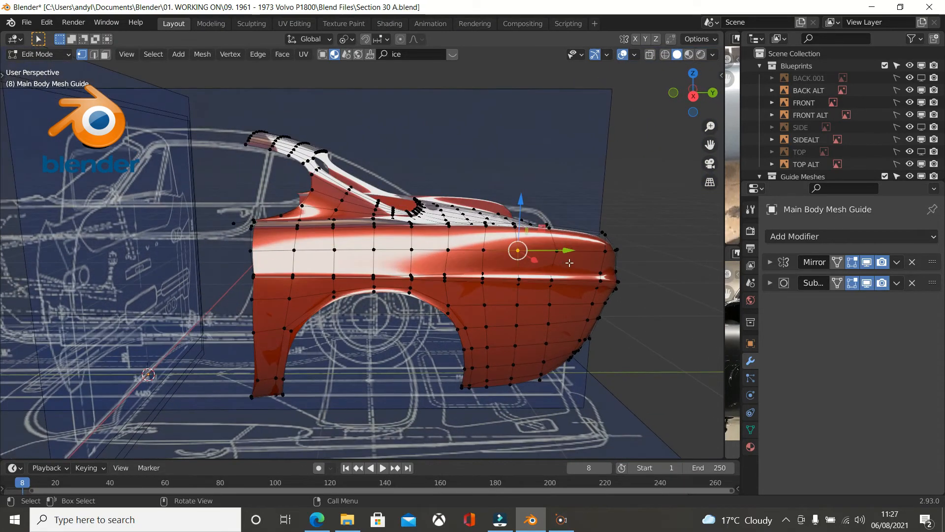
click(597, 255)
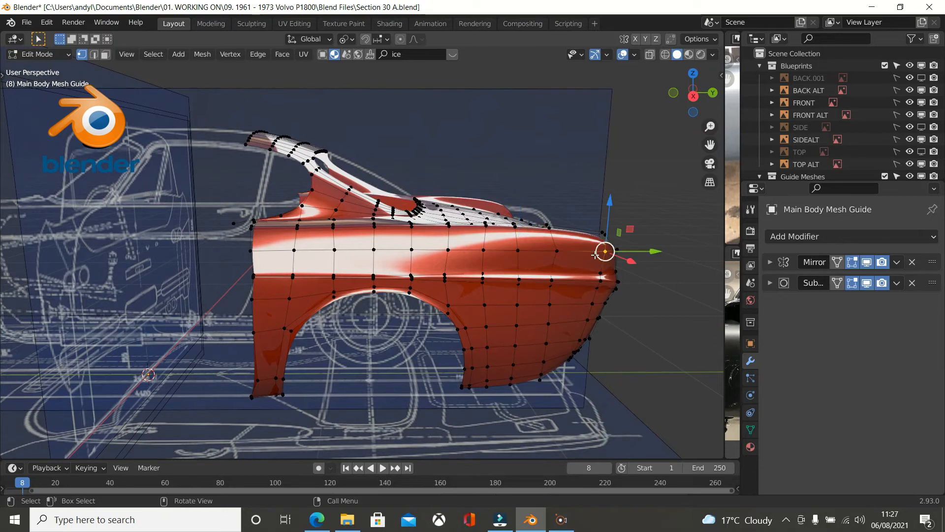
ctrl+click(295, 252)
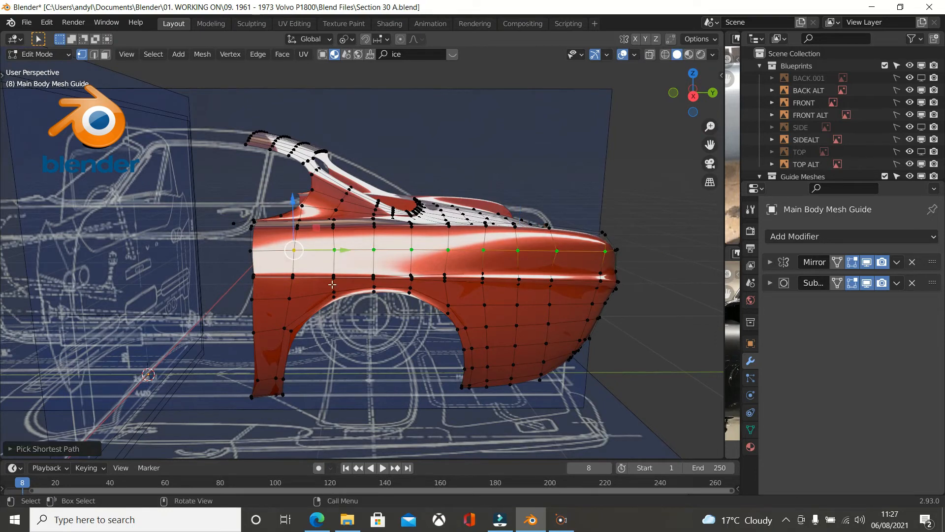
key(ctrl+i)
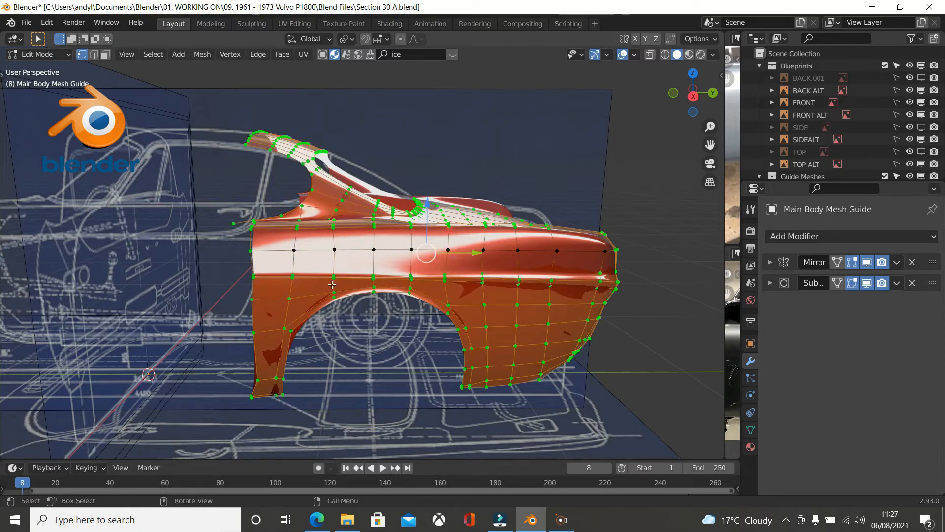
key(h)
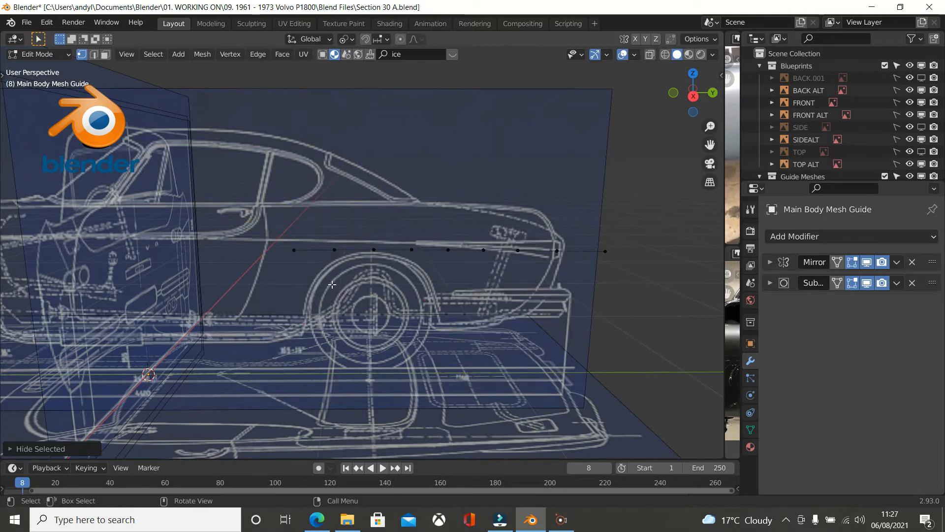
Select the whole isolated fender row and compare its curve with the side and top blueprints.
key(a)
key(KP_3)
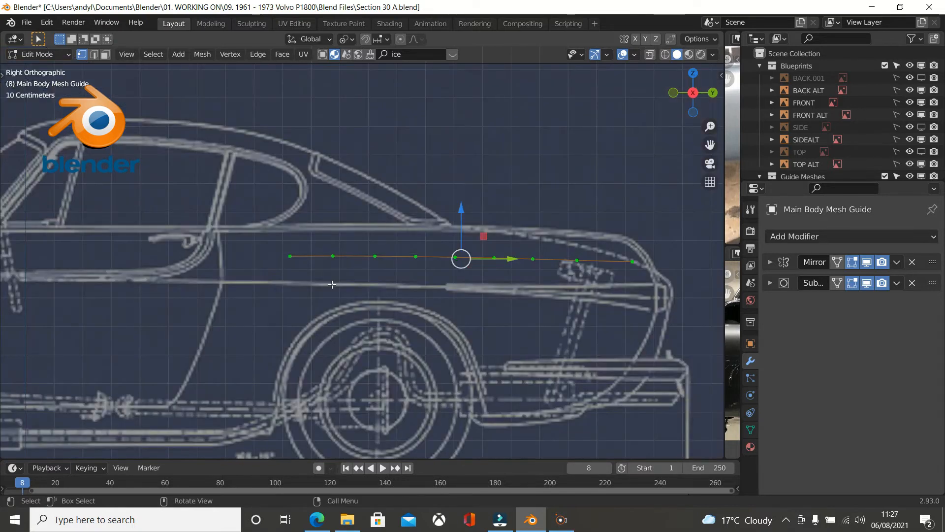
scroll(333, 284, up, 1)
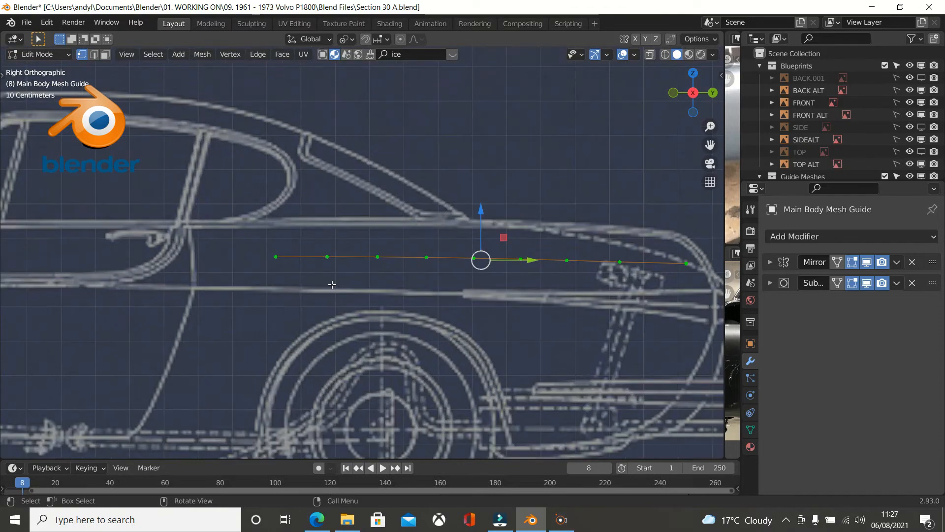
key(KP_7)
shift+middle_drag(332, 284, 340, 378)
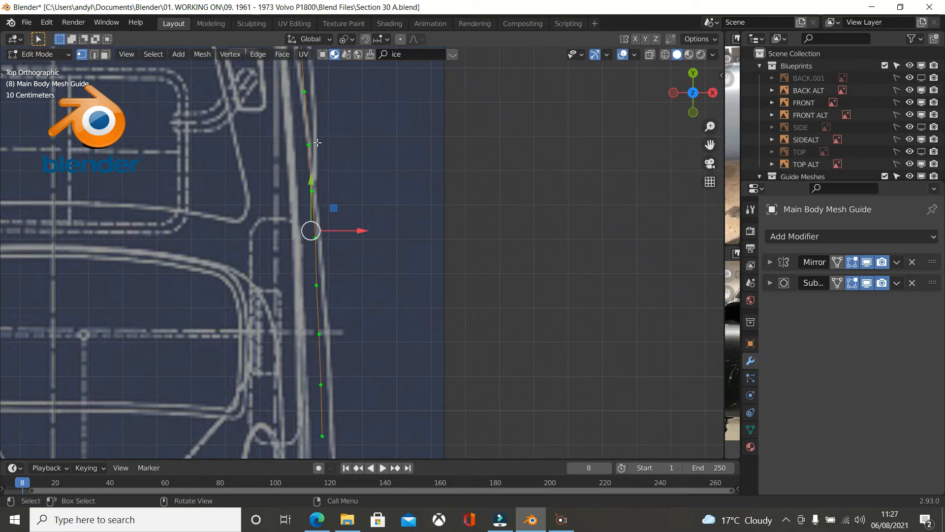
scroll(326, 87, down, 2)
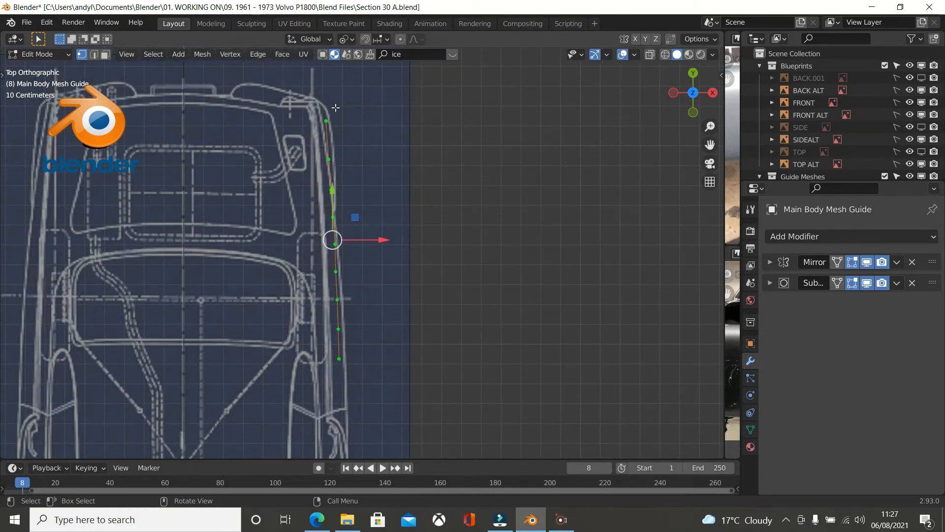
scroll(343, 148, up, 1)
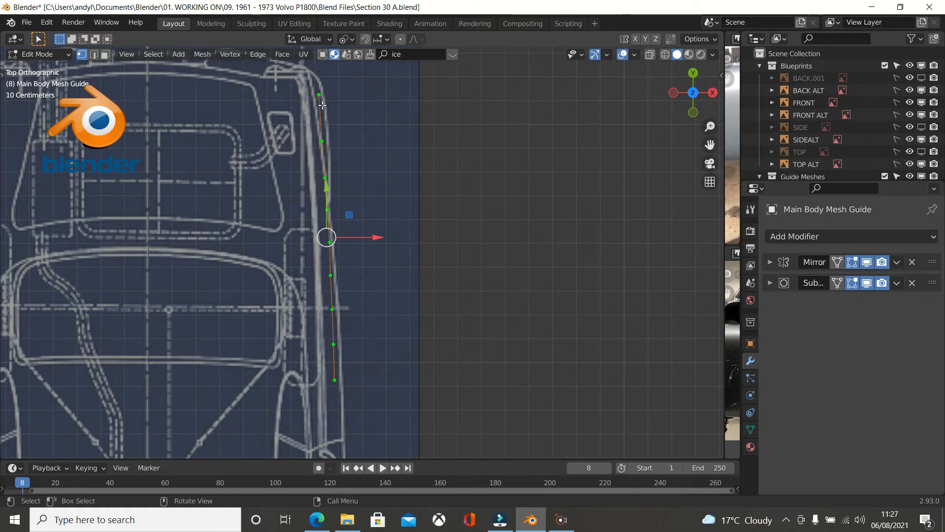
scroll(322, 105, down, 1)
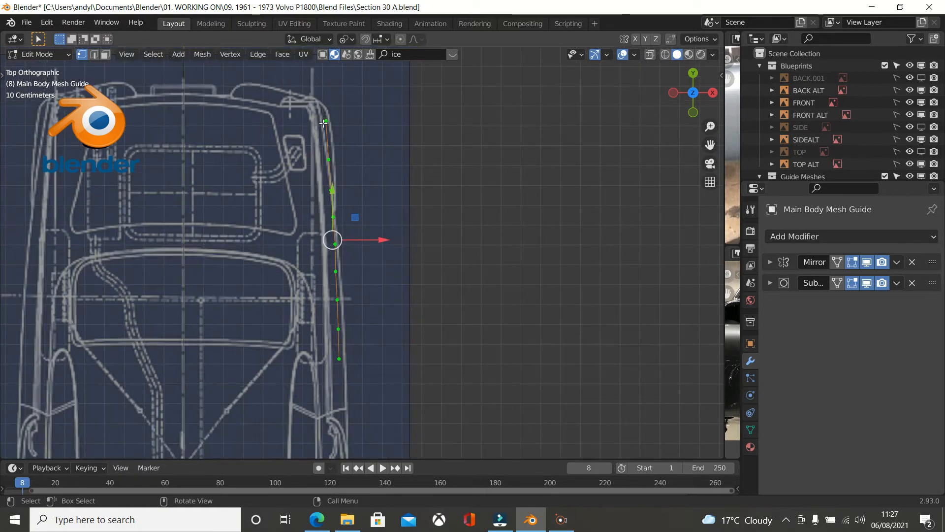
scroll(329, 164, down, 2)
Select the six rearmost vertices of the isolated fender row and move them slightly inward along X in top view.
middle_drag(324, 164, 252, 88)
key(KP_7)
scroll(252, 87, up, 3)
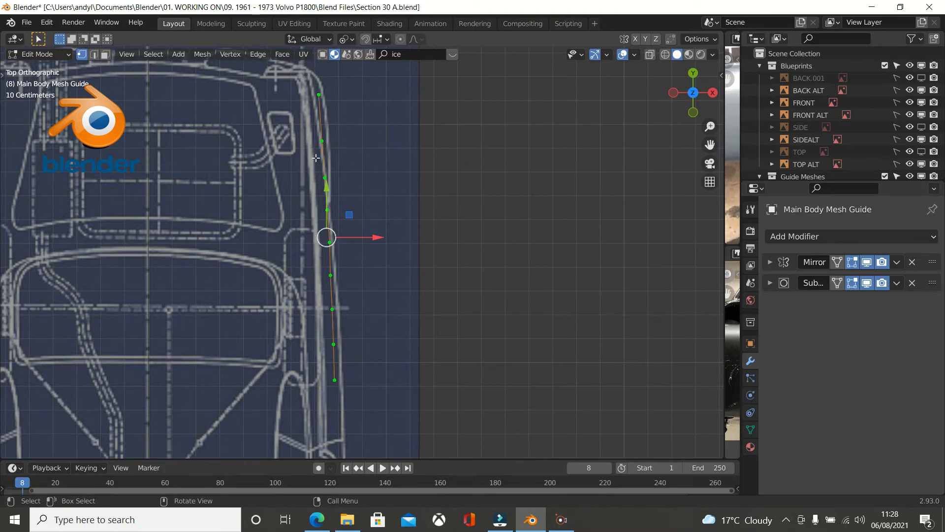
click(330, 275)
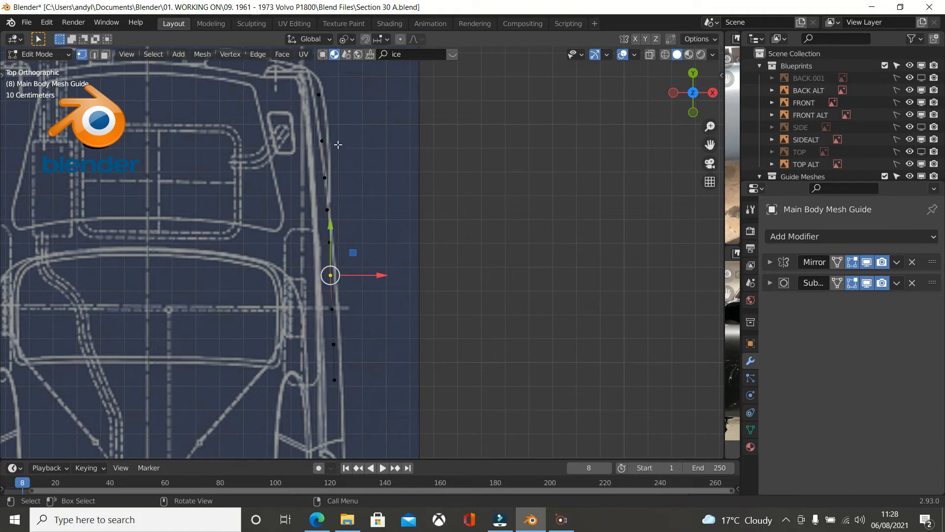
ctrl+click(323, 91)
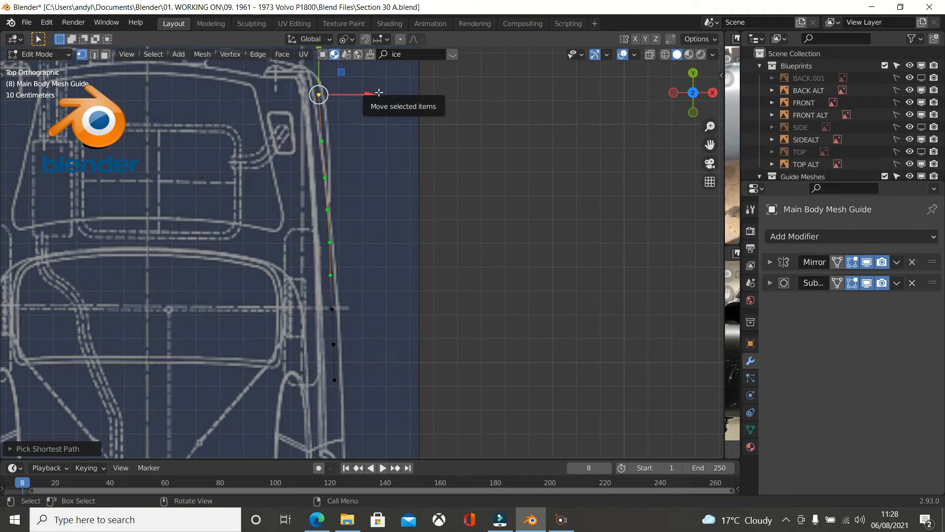
drag(378, 93, 406, 92)
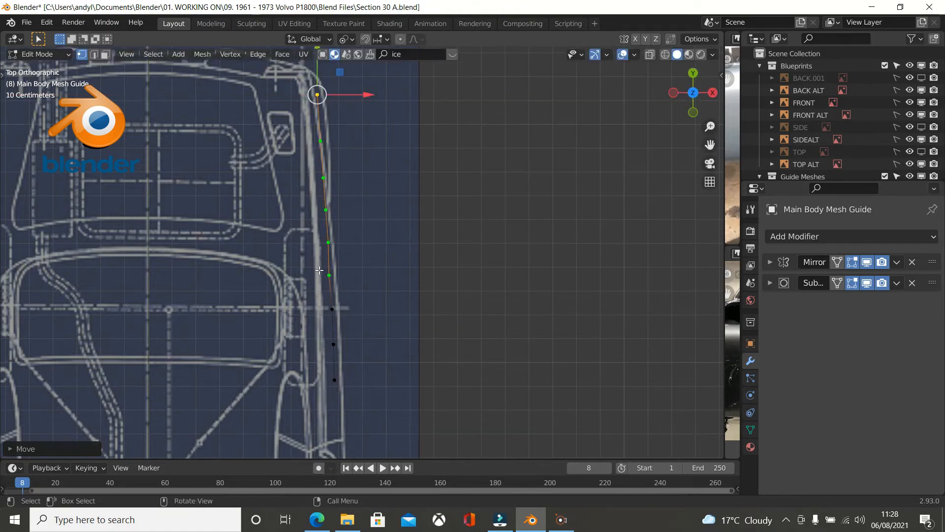
Taper the fender row further by moving its five rearmost vertices, and after that only the rearmost four, slightly inward along X.
key(b)
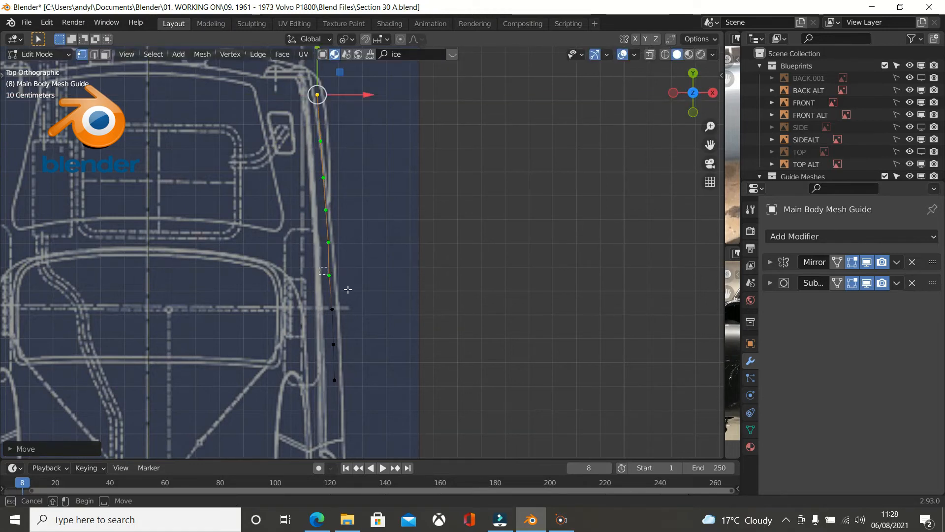
middle_drag(320, 267, 377, 310)
scroll(365, 184, up, 1)
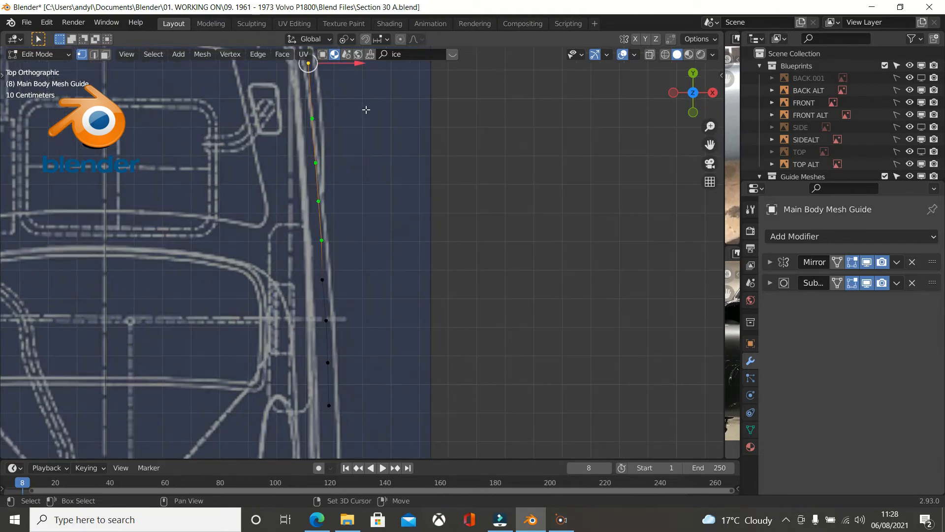
shift+scroll(365, 105, up, 3)
drag(352, 128, 347, 124)
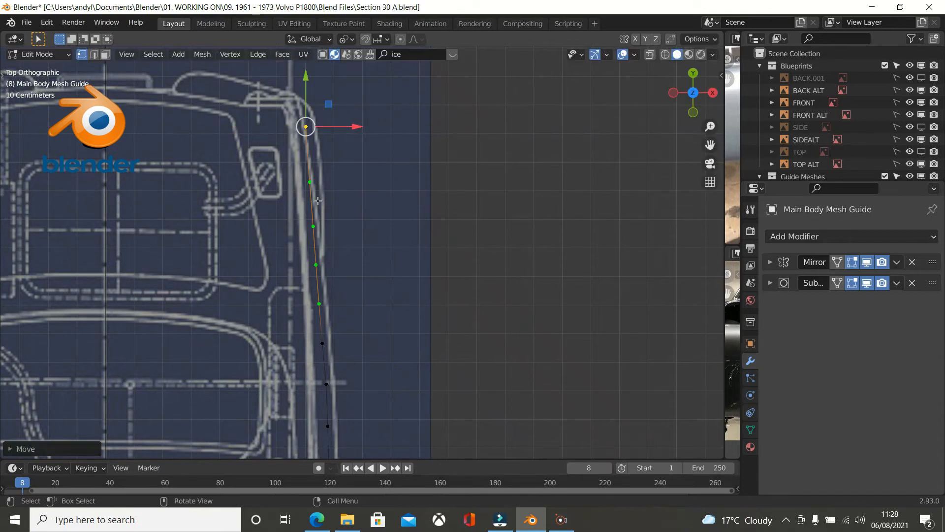
key(b)
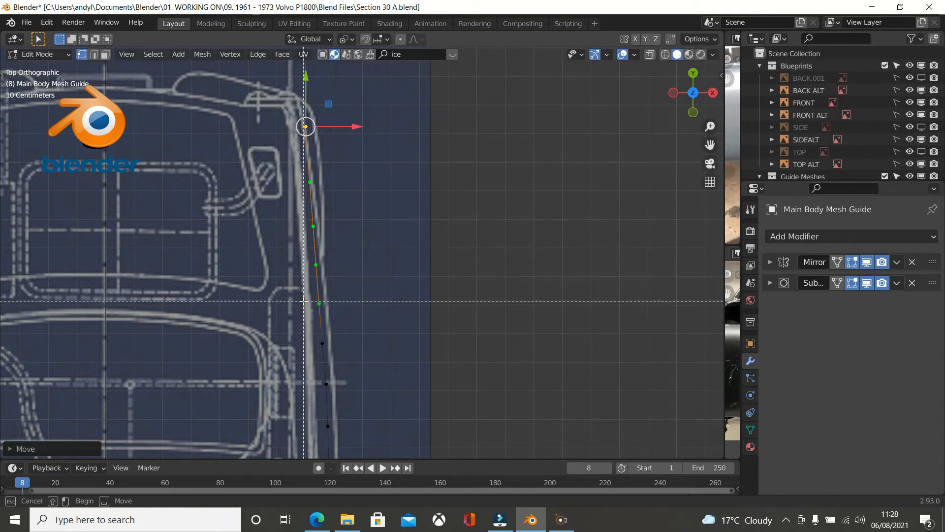
middle_drag(305, 299, 348, 312)
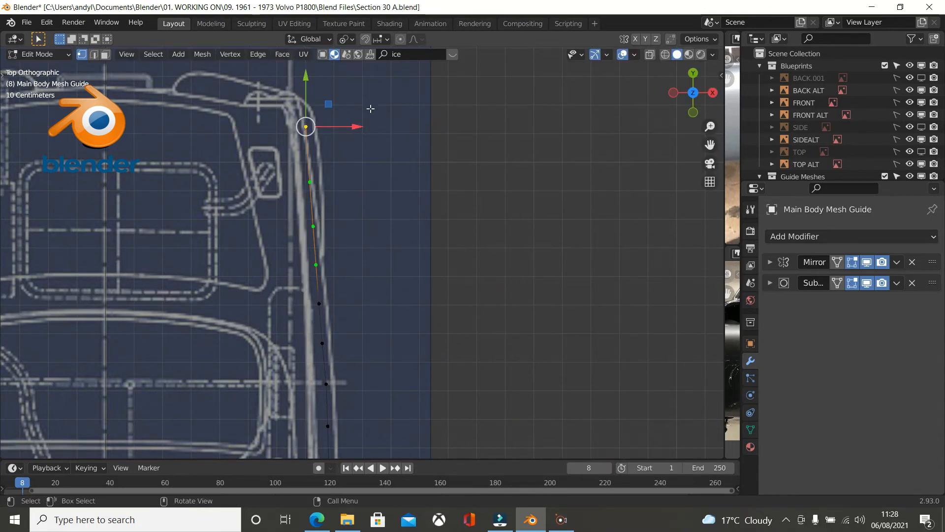
drag(355, 127, 353, 127)
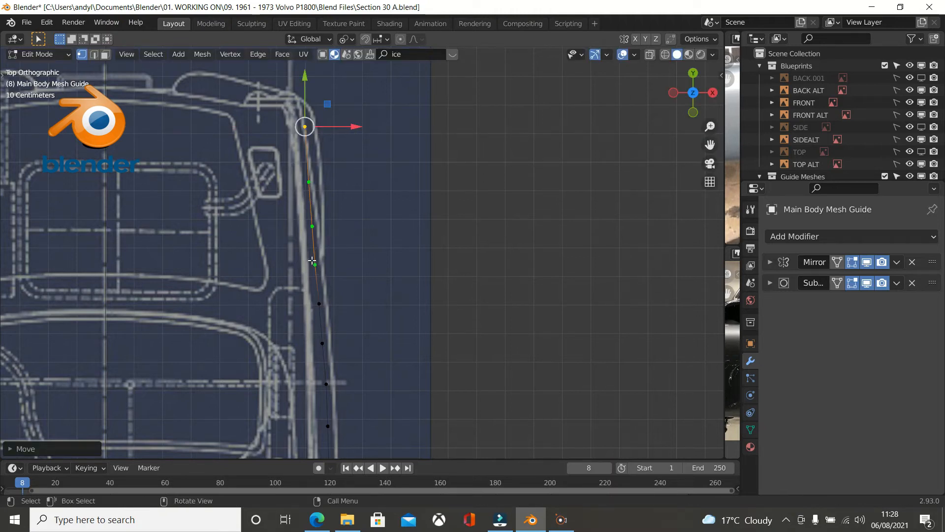
Narrow the selection to the row's three rearmost vertices and then two, moving each group slightly inward along X.
key(b)
middle_drag(304, 251, 366, 302)
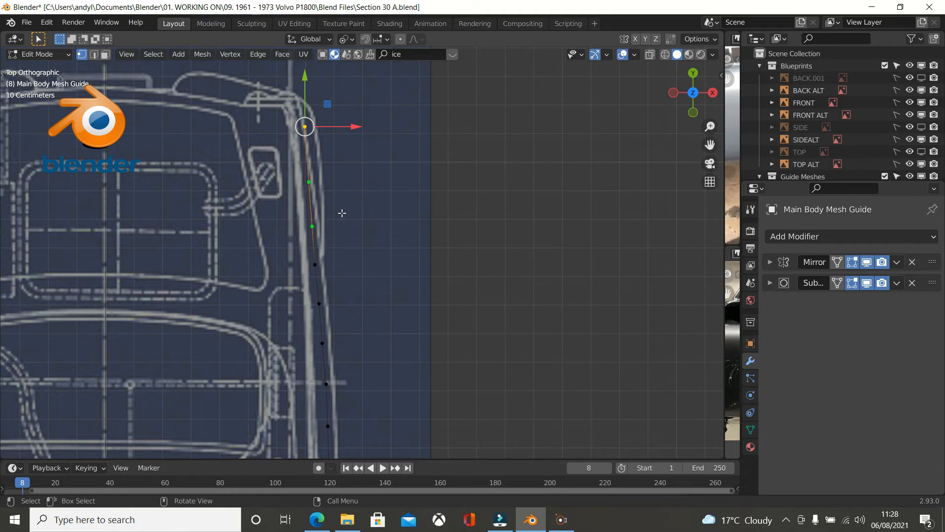
drag(361, 125, 379, 124)
key(b)
middle_drag(301, 203, 366, 289)
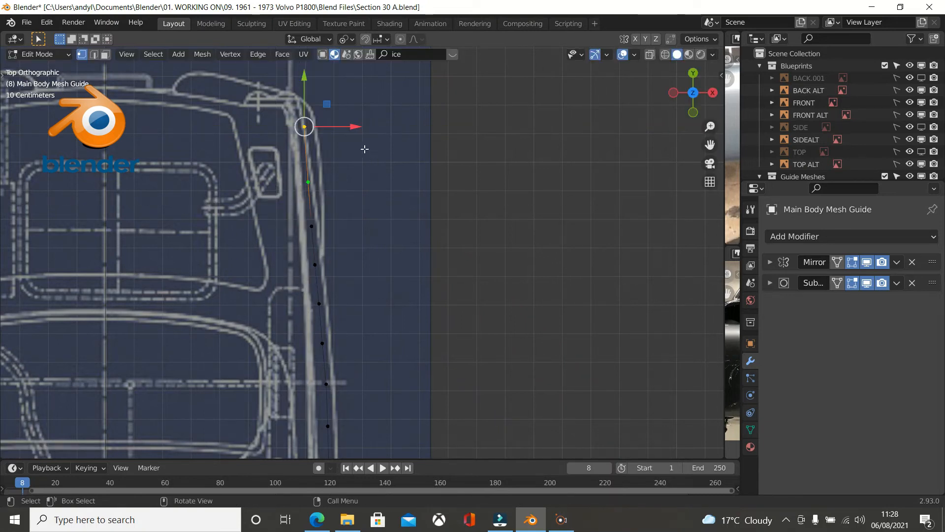
drag(351, 126, 349, 125)
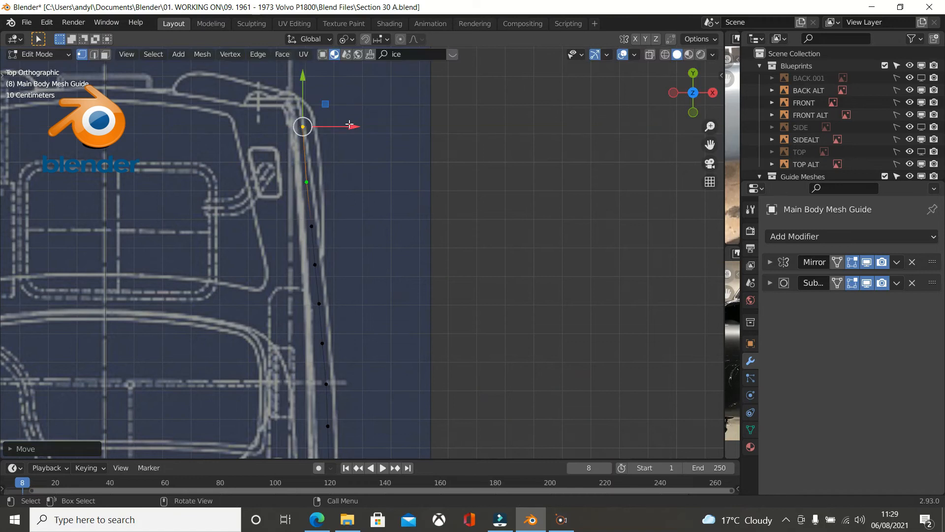
Move only the tail-end vertex of the fender row about 0.012 m inward along X.
key(b)
middle_drag(290, 171, 399, 250)
drag(357, 127, 353, 120)
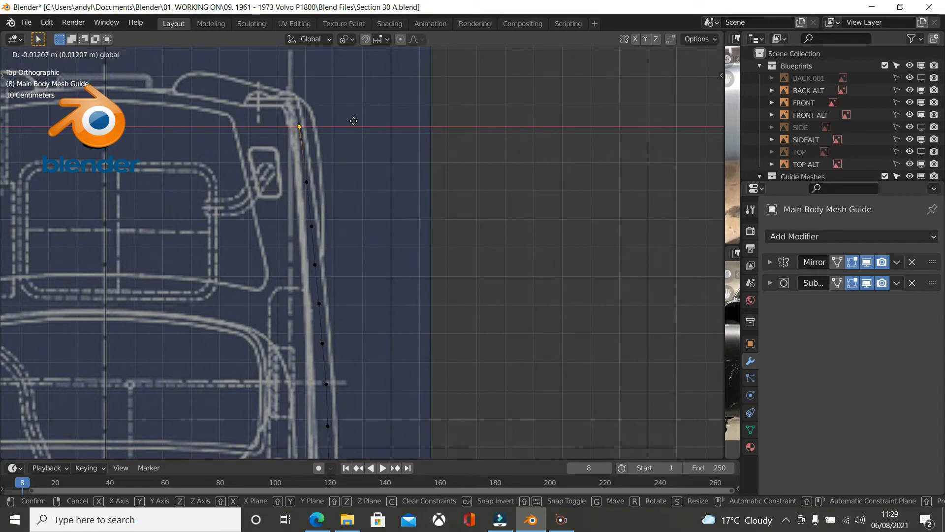
drag(354, 121, 353, 121)
scroll(387, 198, down, 4)
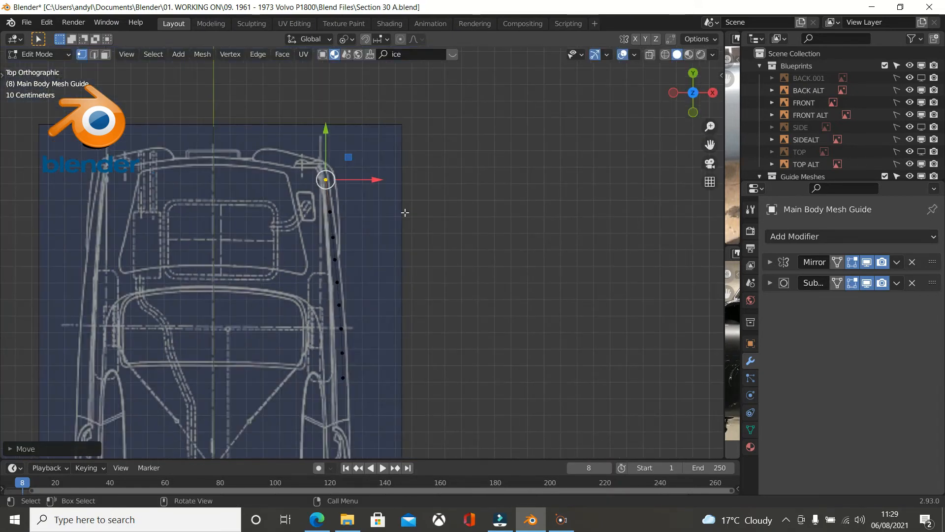
Reveal the hidden body mesh, invert the selection to the fender row and smooth it with LoopTools Relax.
key(alt+h)
middle_drag(512, 241, 344, 106)
middle_drag(439, 245, 421, 233)
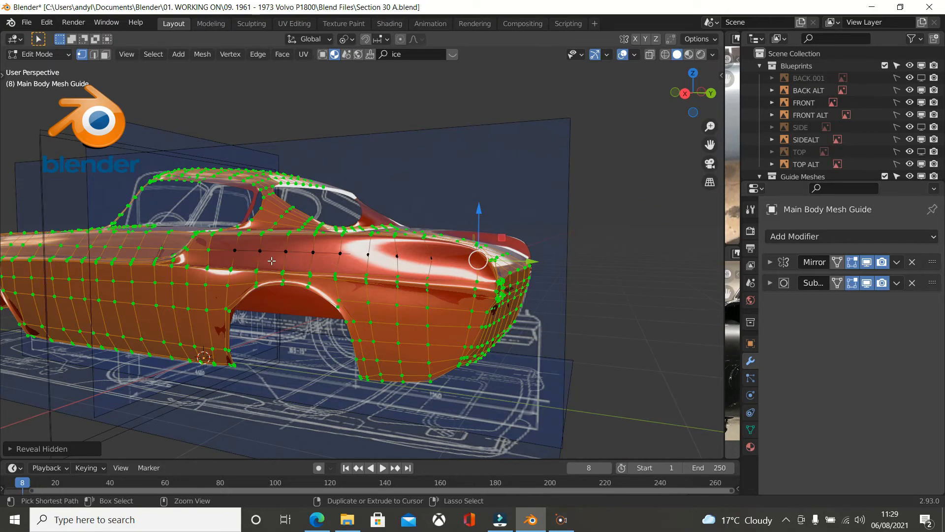
key(ctrl+i)
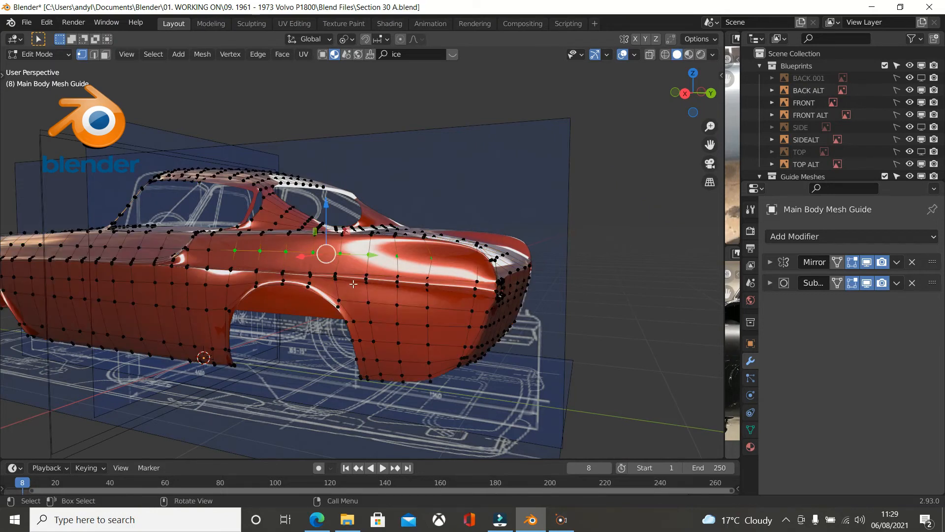
right_click(605, 184)
mouse_move(640, 184)
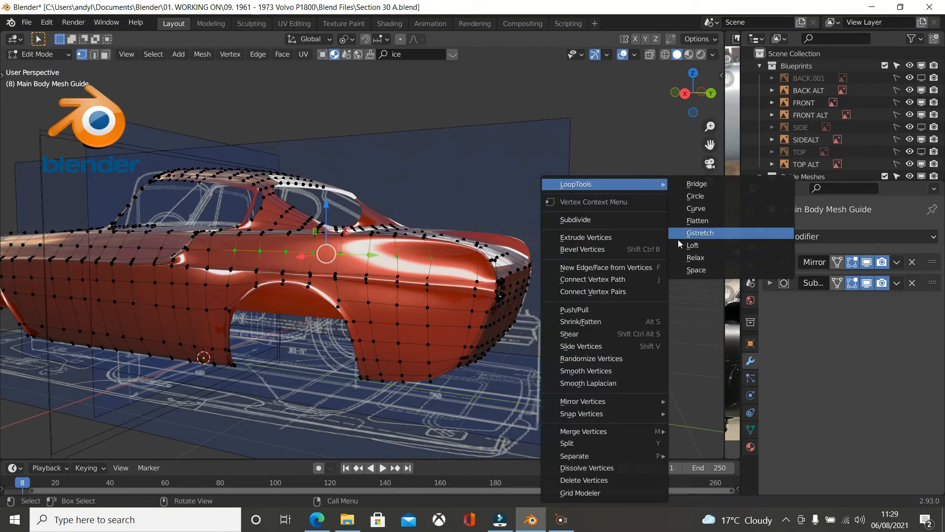
click(696, 258)
middle_drag(563, 252, 511, 290)
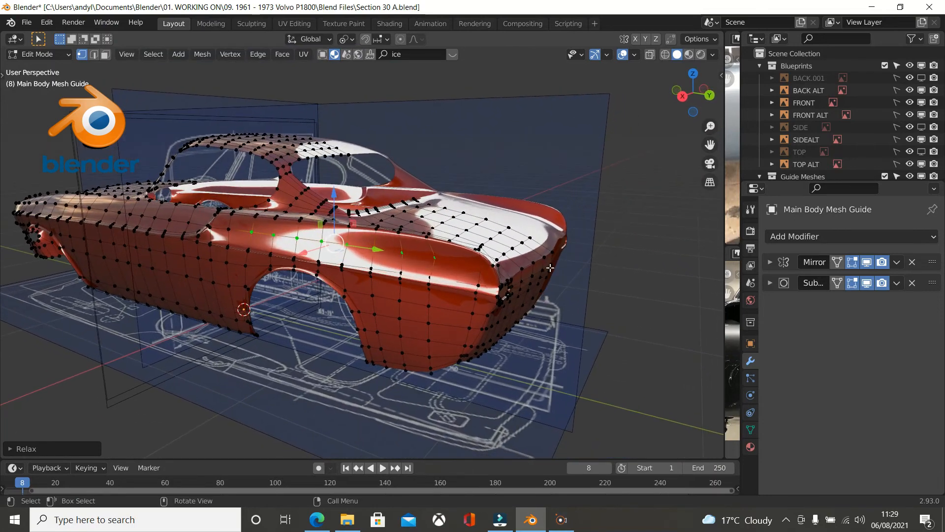
Select the crease-line vertex row from the tail to the front of the rear fender and show it in top wireframe view.
click(476, 281)
middle_drag(477, 282, 323, 251)
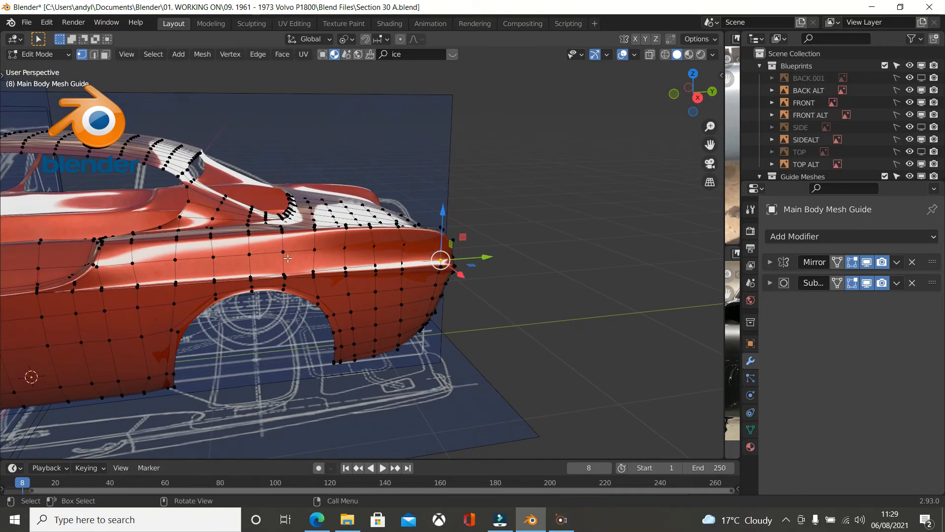
key(ctrl)
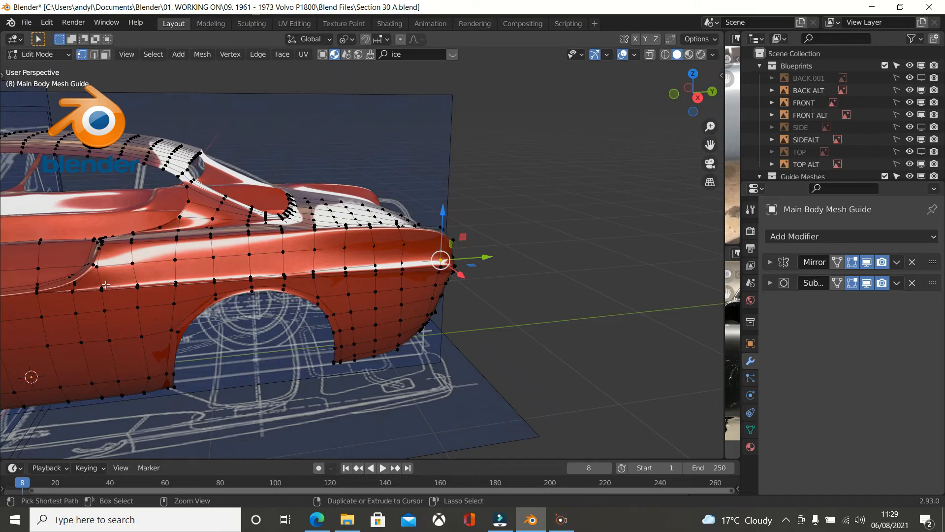
ctrl+click(101, 287)
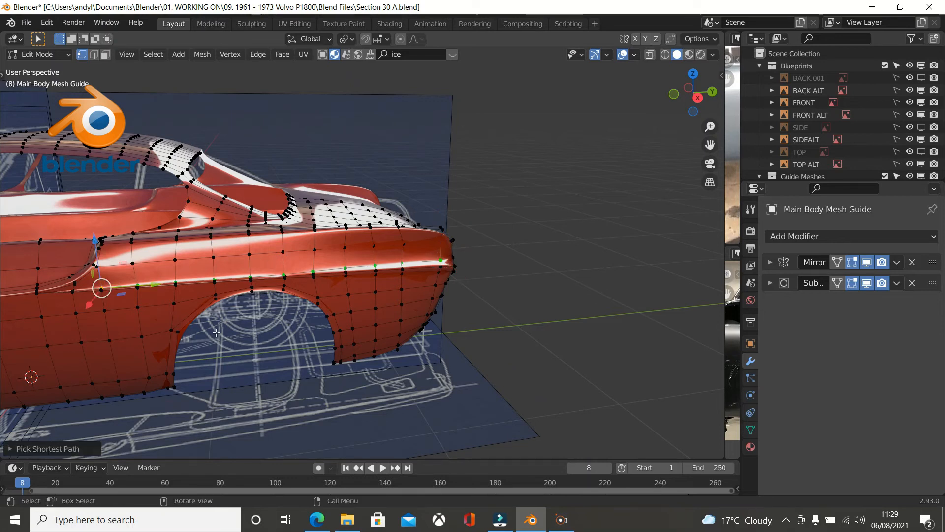
key(KP_7)
key(z)
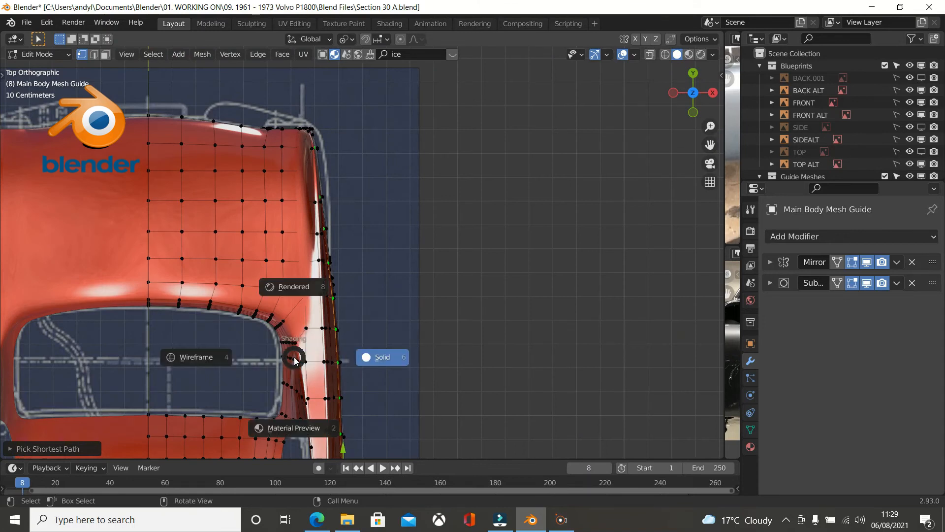
click(203, 357)
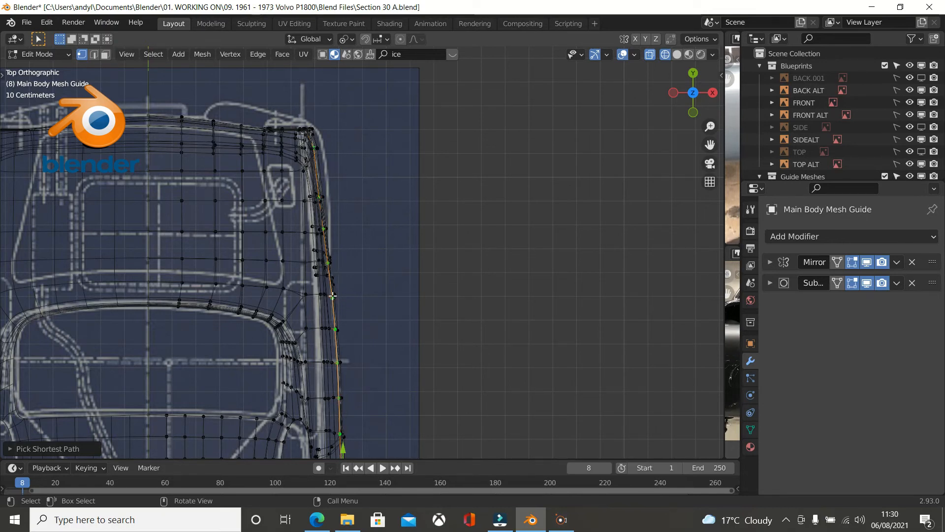
scroll(333, 295, down, 1)
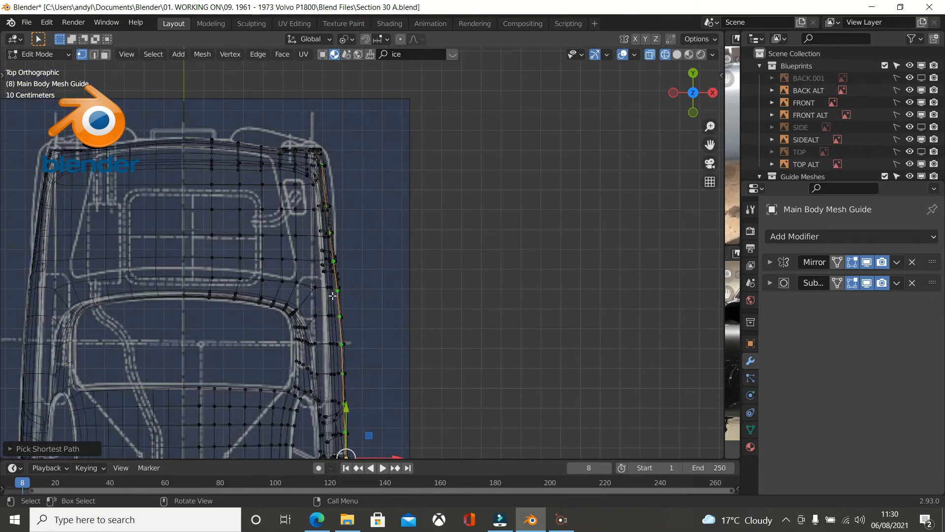
scroll(332, 295, down, 1)
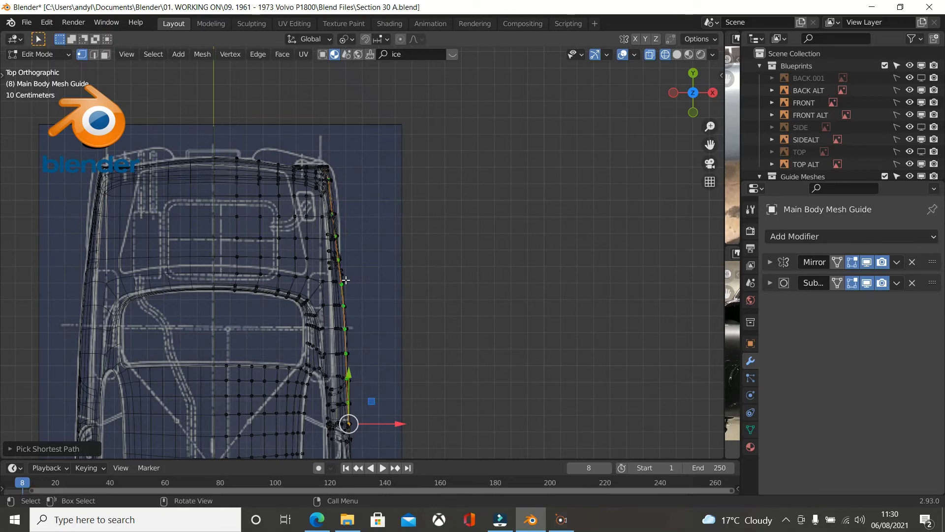
key(b)
drag(265, 117, 408, 294)
middle_drag(407, 294, 408, 293)
key(KP_5)
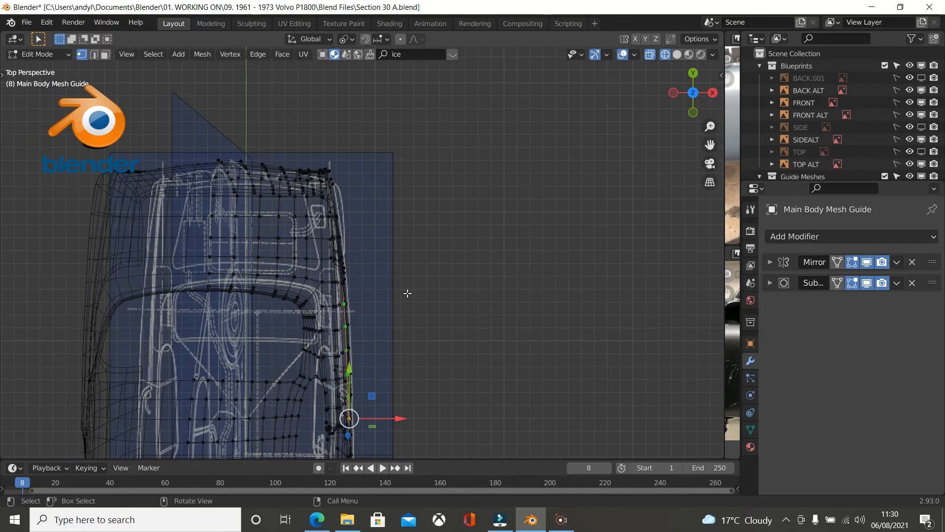
scroll(407, 292, up, 3)
key(ctrl+z)
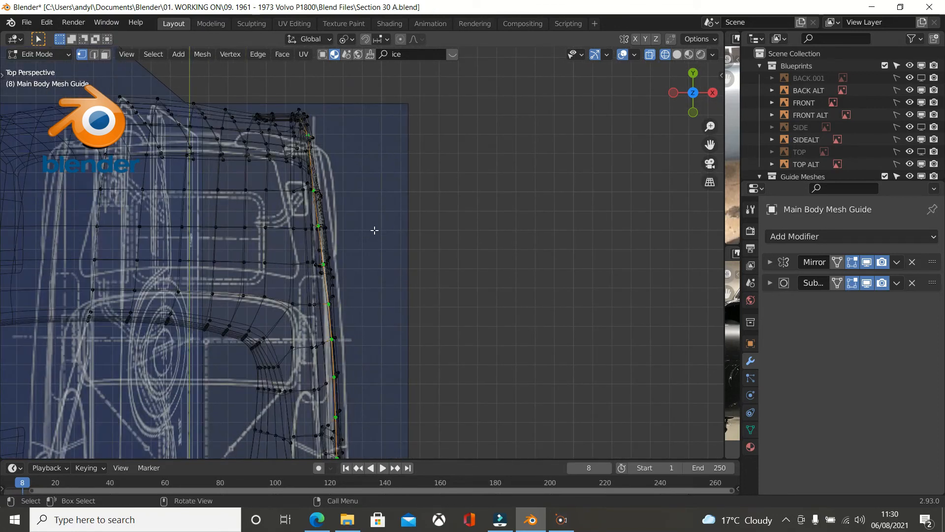
Deselect the rearmost crease-line vertices and move the remaining forward ones about 0.004 m inward along X.
scroll(336, 206, up, 2)
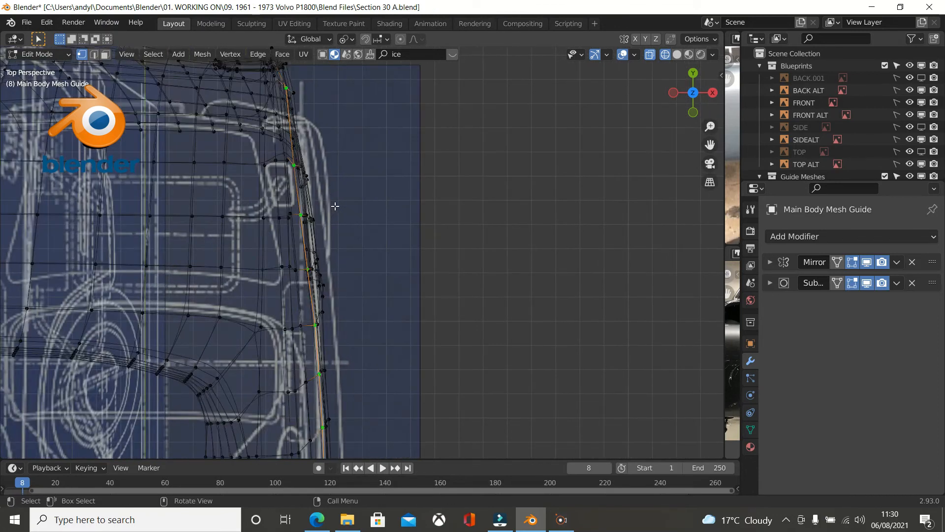
key(b)
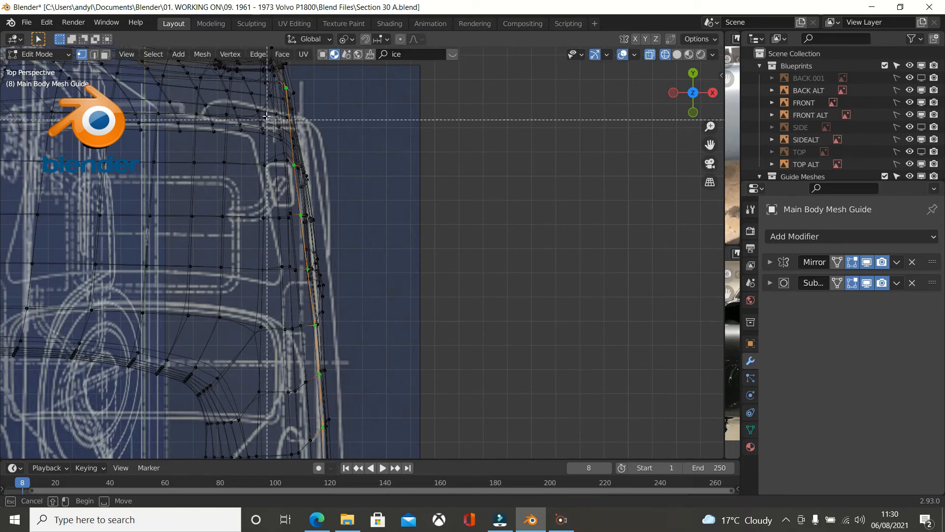
drag(259, 71, 422, 259)
middle_drag(421, 260, 426, 285)
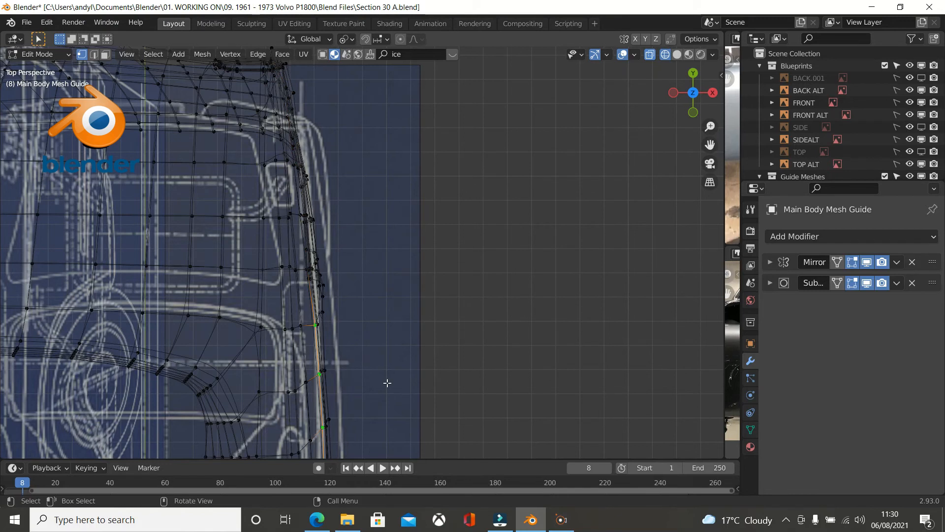
shift+middle_drag(386, 382, 411, 232)
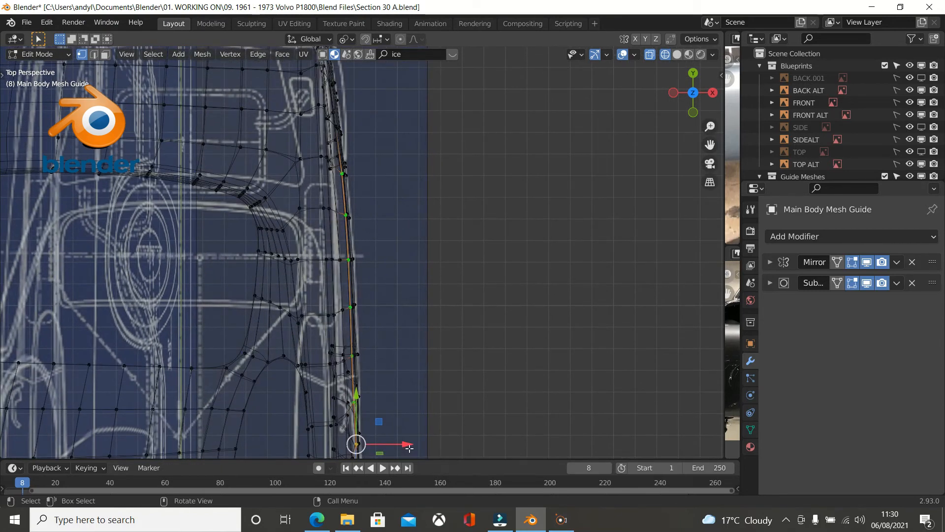
drag(410, 447, 412, 447)
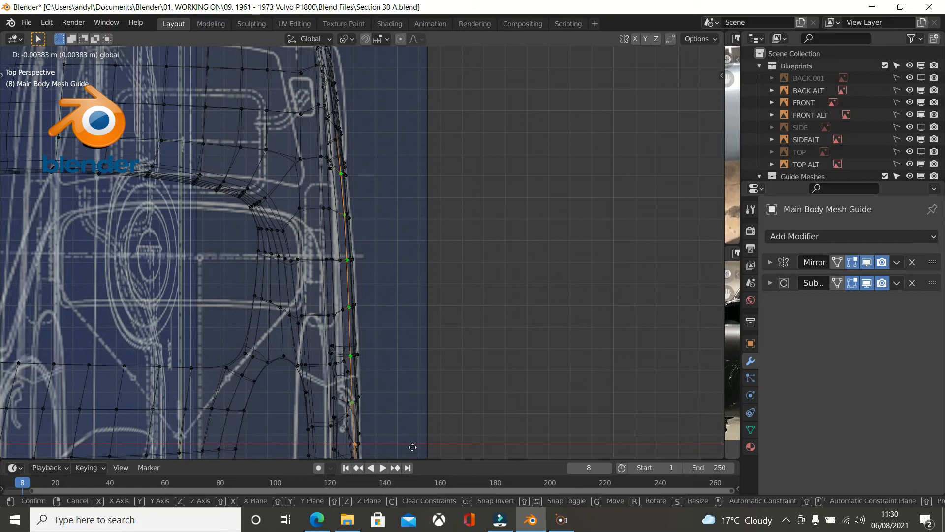
drag(413, 447, 412, 447)
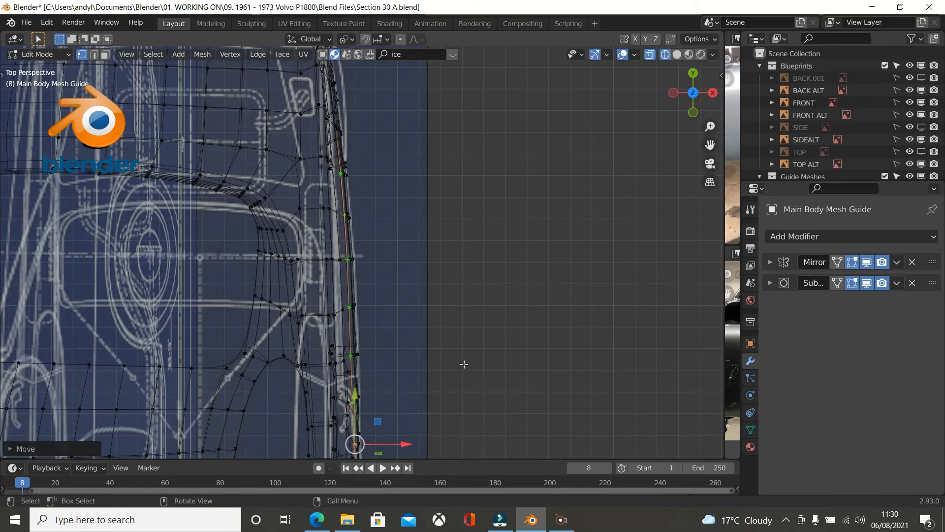
Reveal the hidden body mesh and show the rear fender in solid shading from the side.
key(alt+h)
scroll(469, 360, down, 2)
key(z)
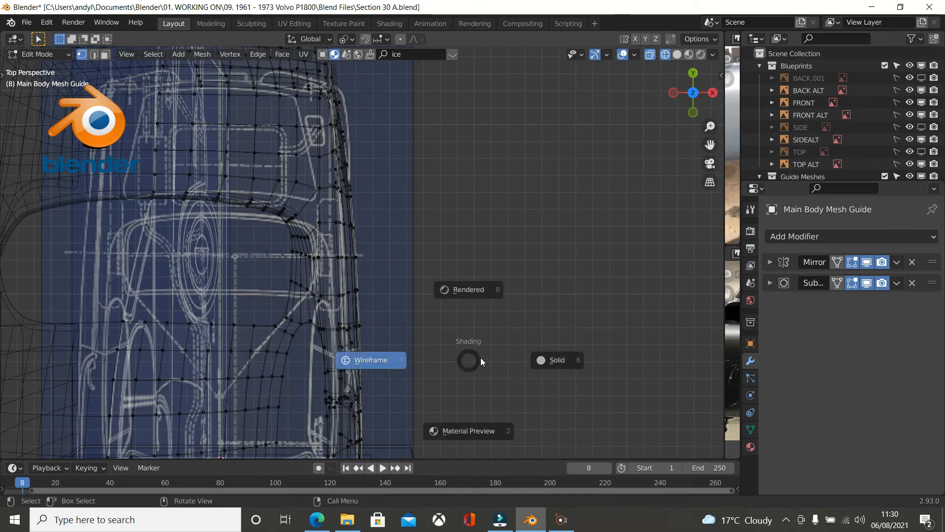
click(552, 359)
mouse_move(552, 359)
middle_down()
mouse_move(481, 339)
mouse_move(405, 270)
mouse_move(325, 237)
mouse_move(250, 224)
mouse_move(299, 223)
mouse_move(291, 226)
mouse_move(261, 232)
mouse_move(356, 203)
mouse_move(392, 241)
middle_up()
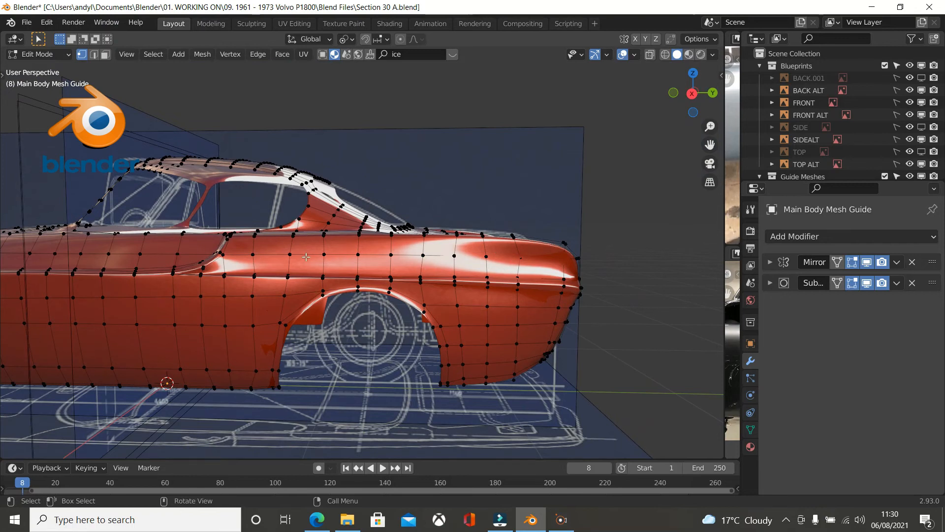
Isolate the fender strip above the crease line, from behind the door to the tail, by hiding all other body vertices.
click(255, 254)
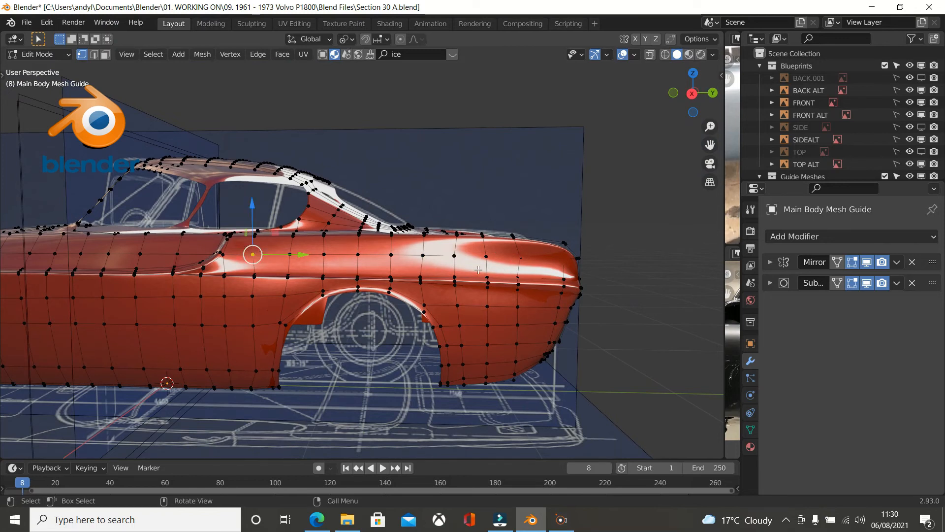
ctrl+click(562, 276)
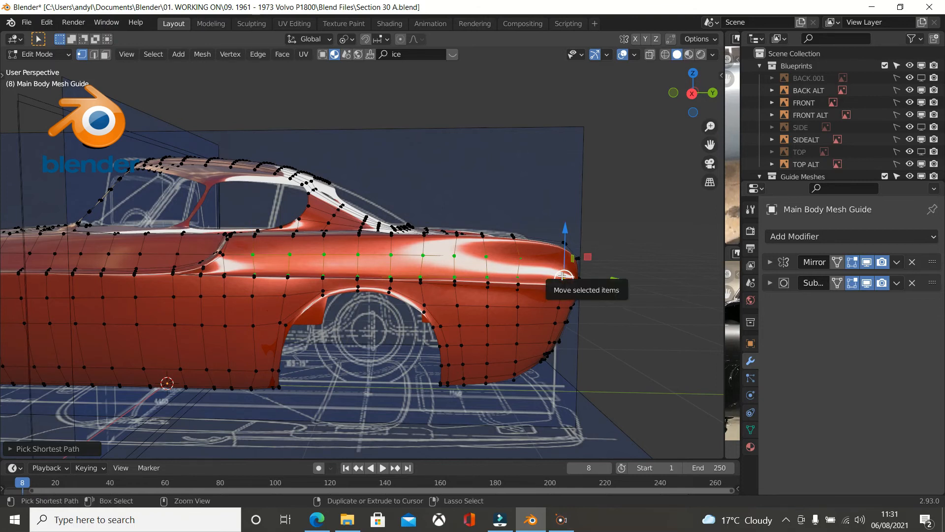
key(ctrl+i)
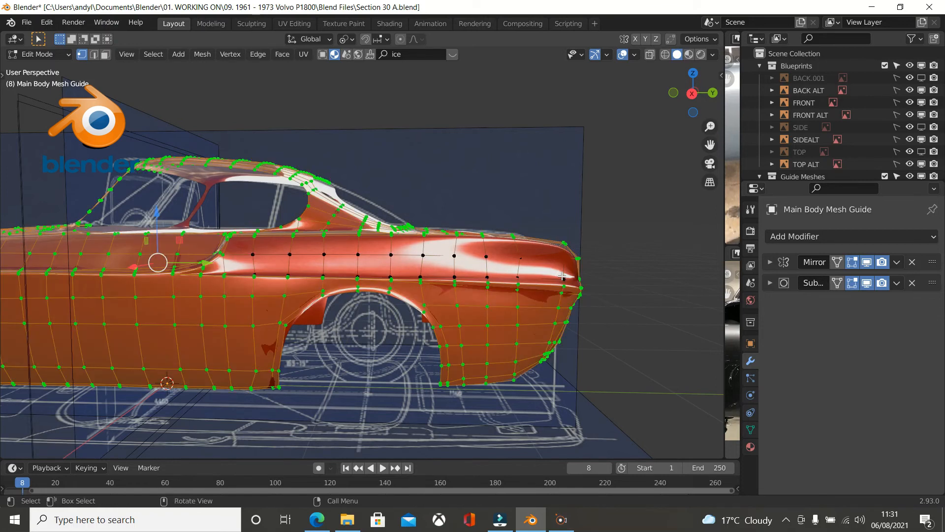
key(h)
middle_drag(560, 288, 466, 309)
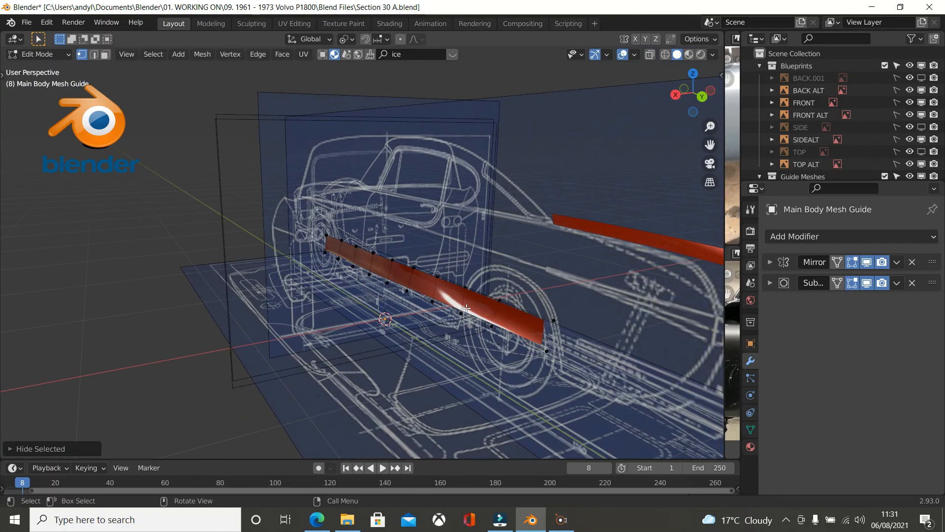
In back view, select the forward vertices of the strip's lower row and move them slightly inward along X.
key(KP_7)
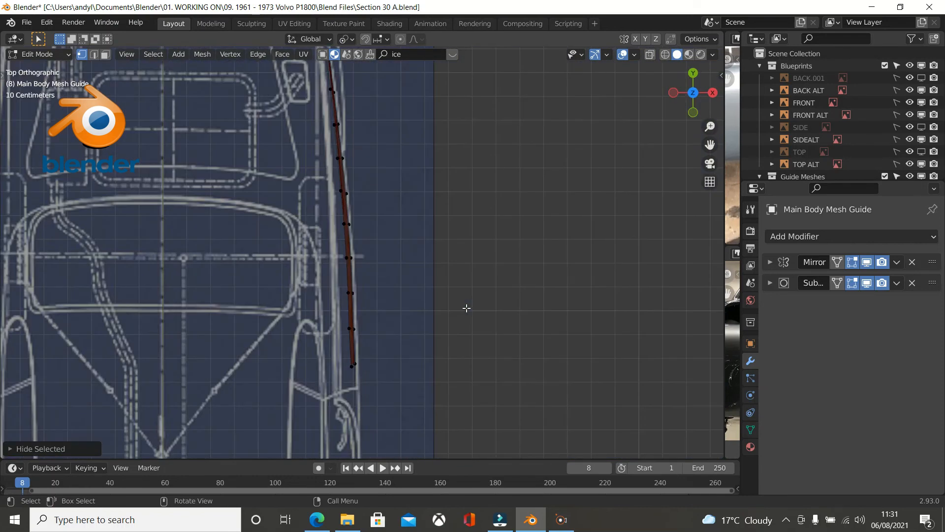
key(KP_3)
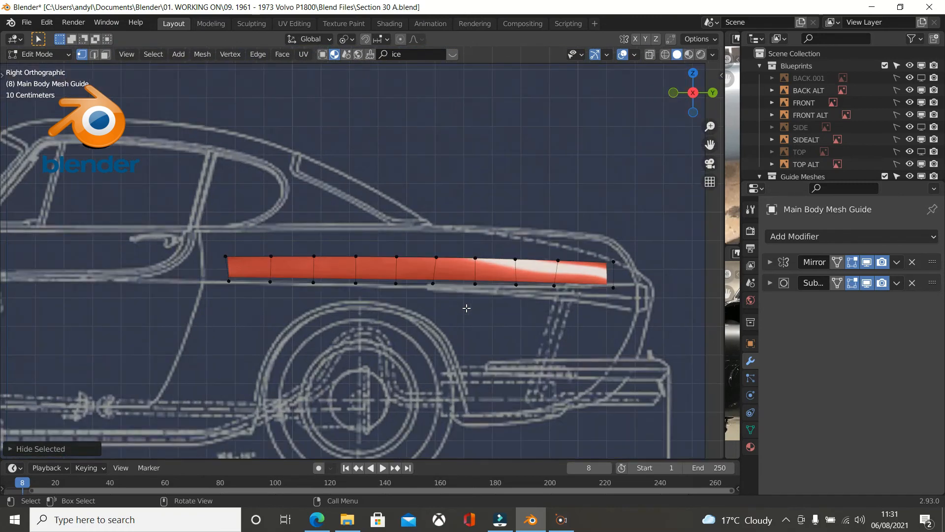
middle_drag(466, 308, 481, 324)
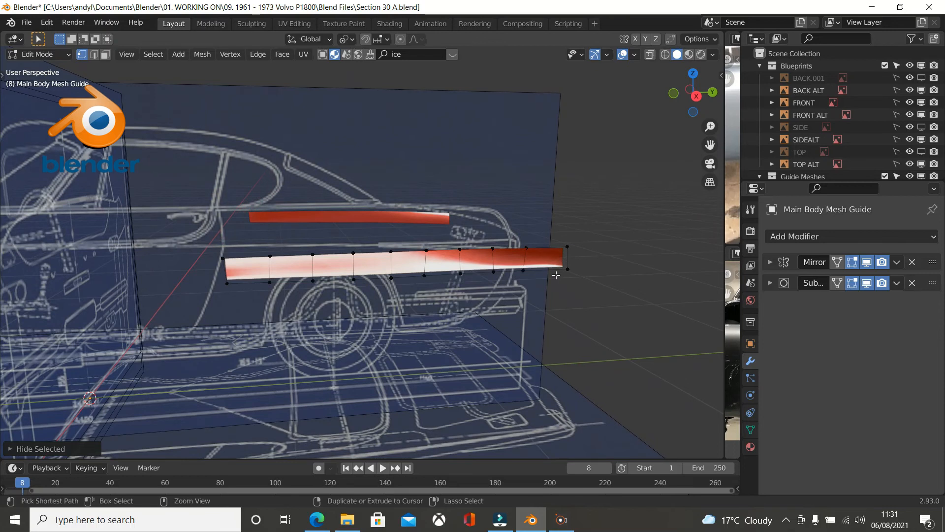
key(ctrl+KP_1)
scroll(557, 275, up, 3)
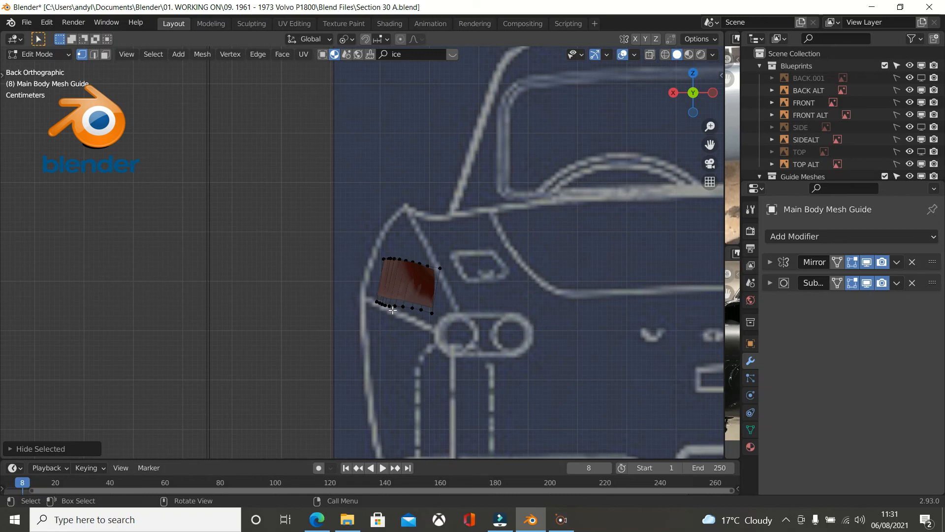
scroll(394, 294, up, 3)
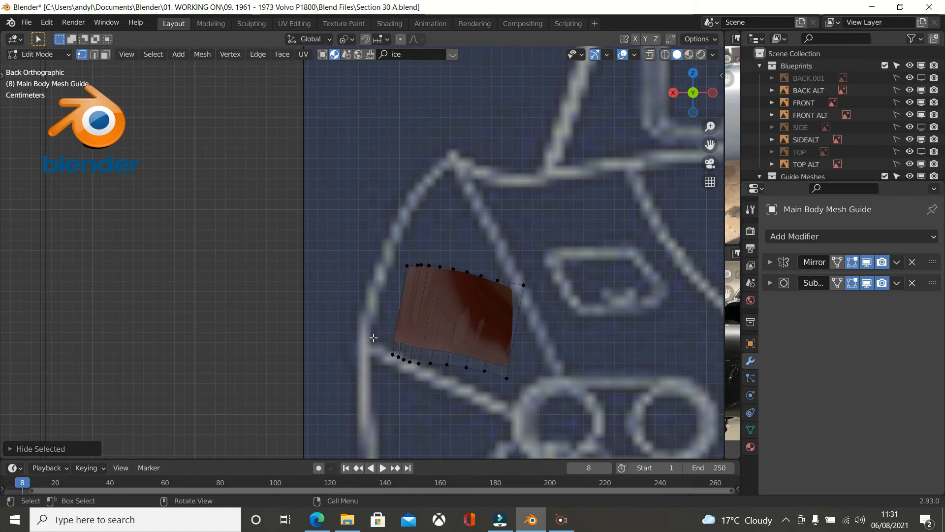
click(446, 364)
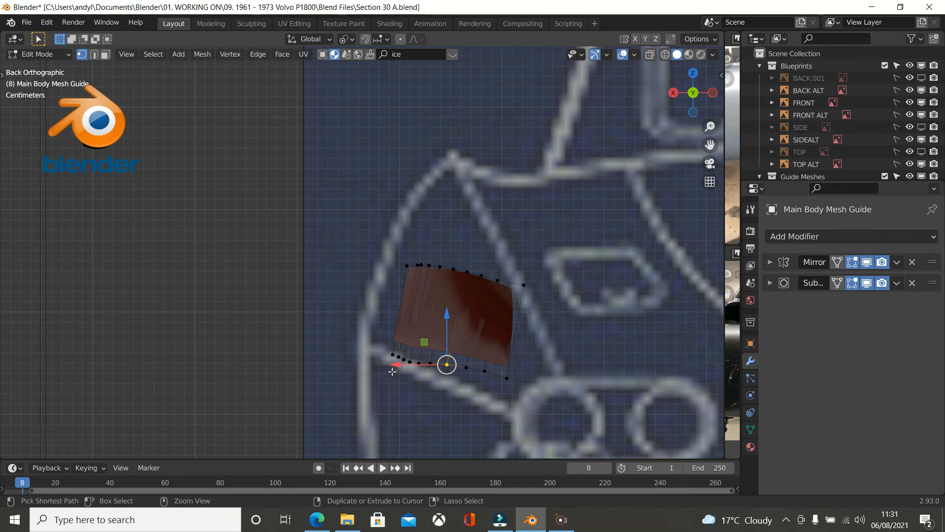
ctrl+click(386, 356)
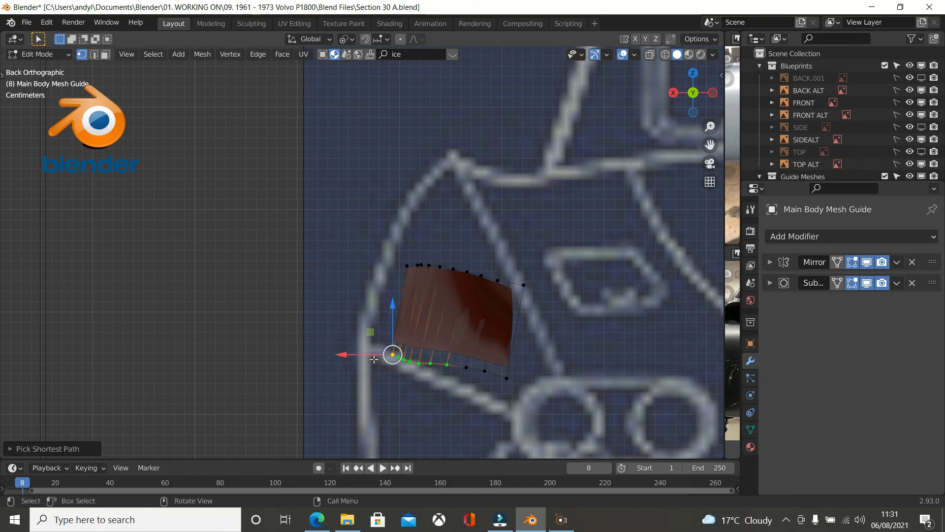
drag(374, 358, 383, 358)
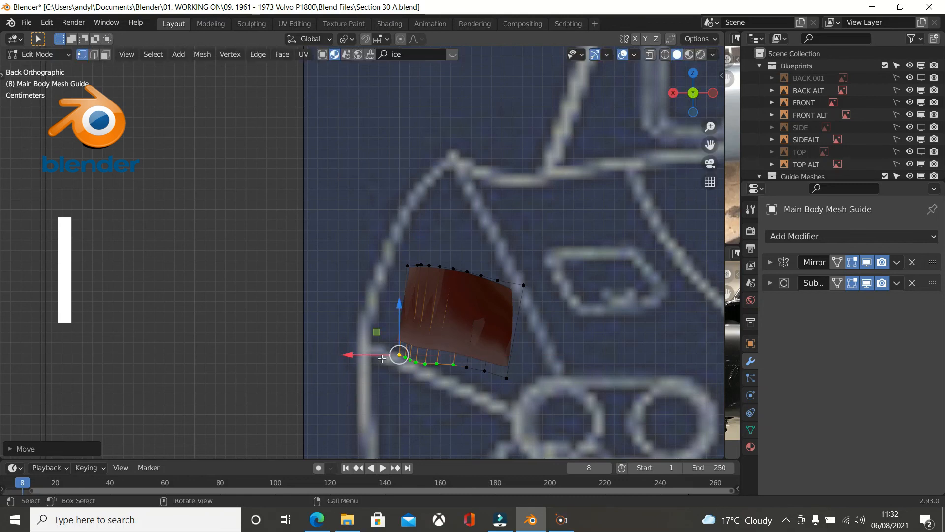
key(g)
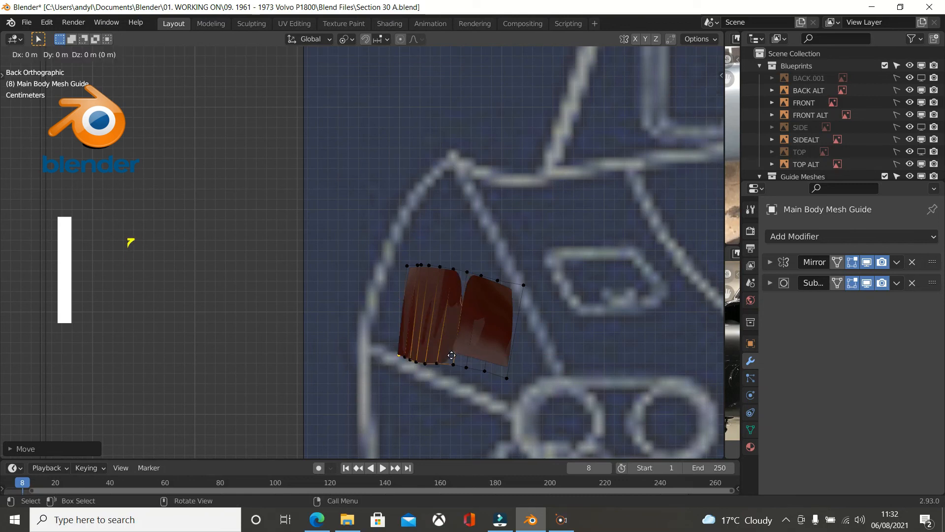
right_click(361, 373)
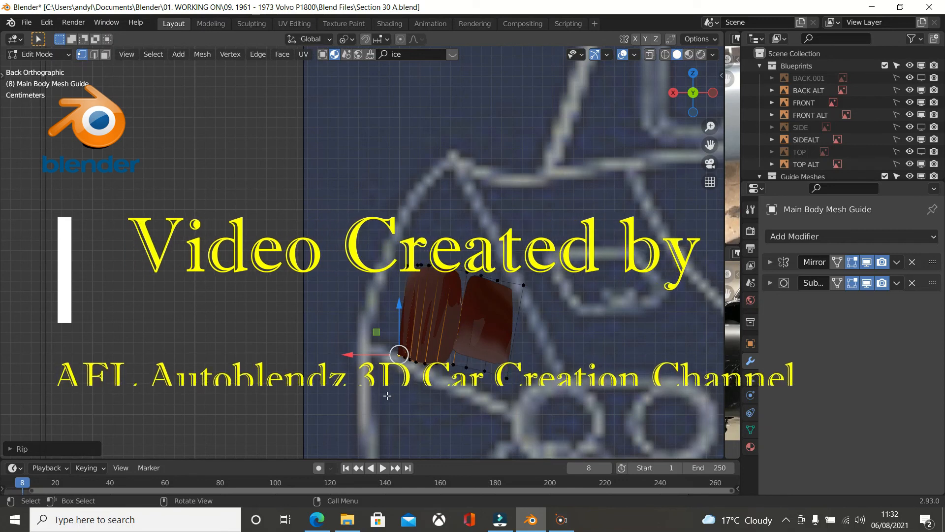
key(ctrl+z)
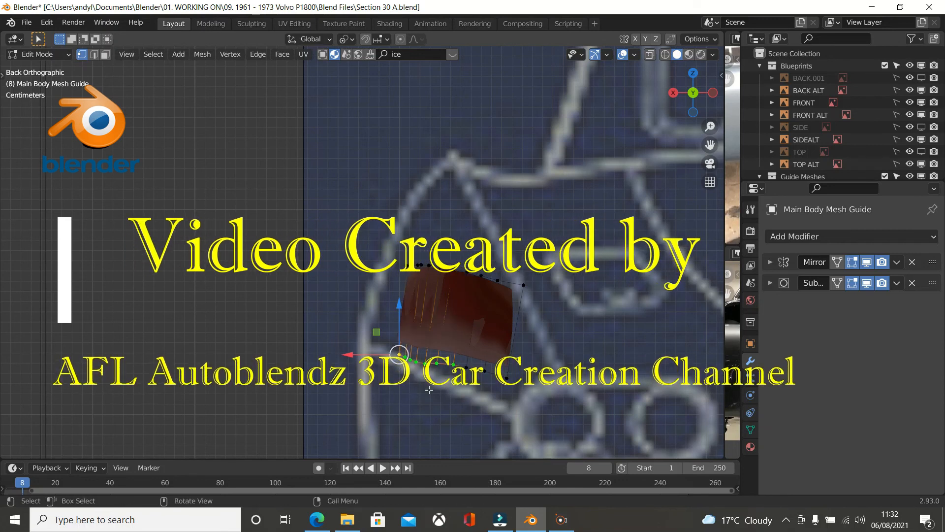
Box-select around the rearmost of the selected vertices in the strip's lower row.
key(b)
drag(444, 348, 458, 384)
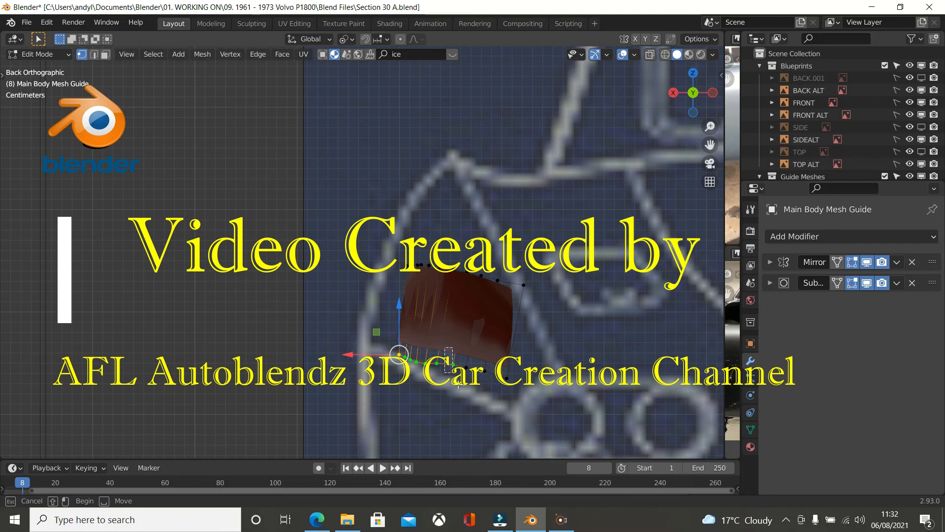